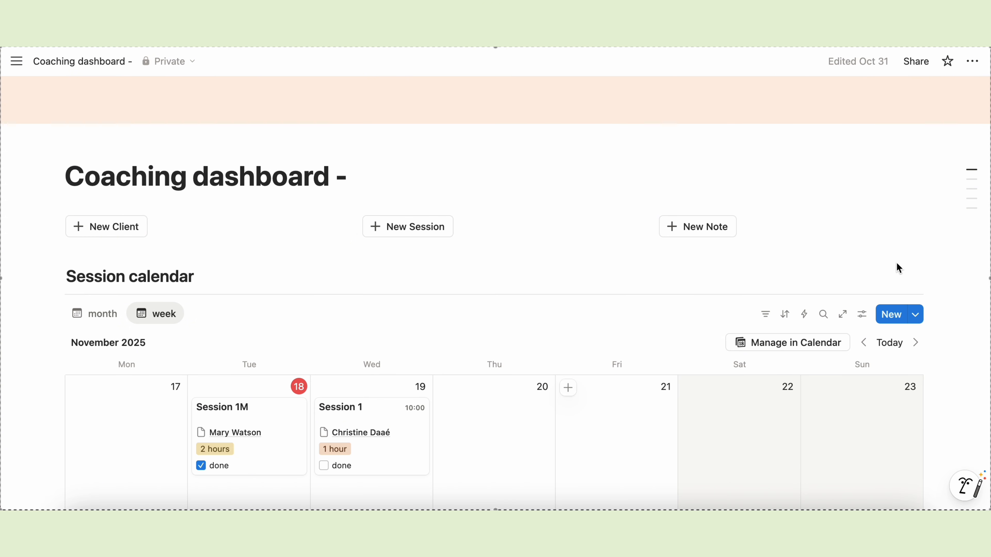
- Review the session calendar in month and week view, and expand then collapse a client's note group
scroll(897, 263, "down", 4)
left_click(107, 173)
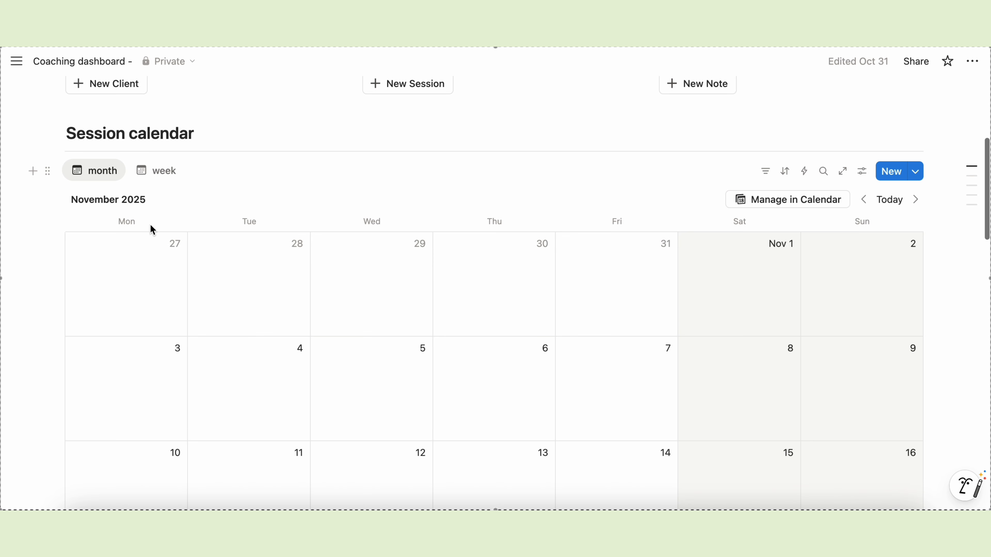
scroll(189, 350, "down", 4)
scroll(192, 349, "up", 4)
left_click(161, 164)
scroll(382, 189, "up", 6)
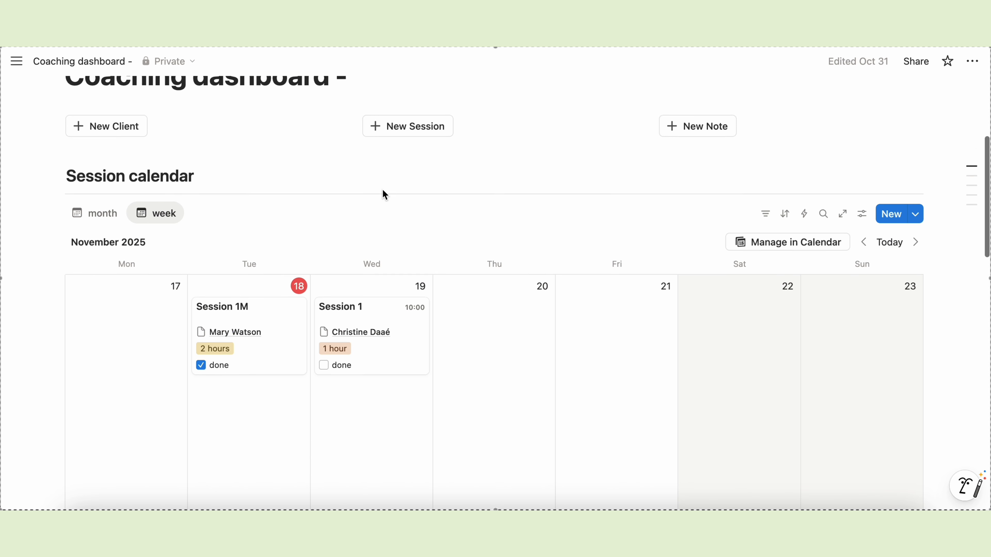
scroll(382, 189, "down", 9)
scroll(382, 190, "down", 14)
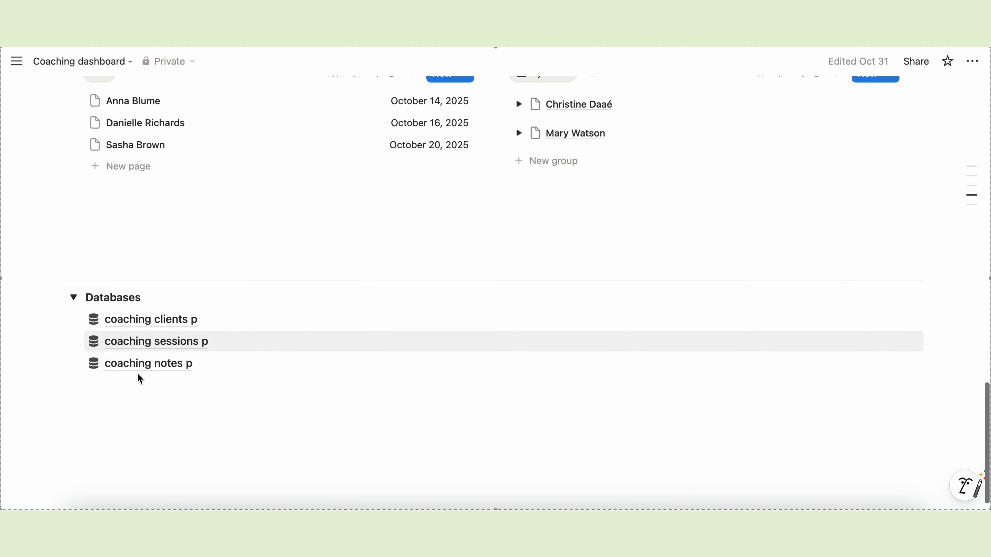
scroll(139, 379, "up", 18)
scroll(319, 384, "down", 2)
scroll(286, 385, "down", 5)
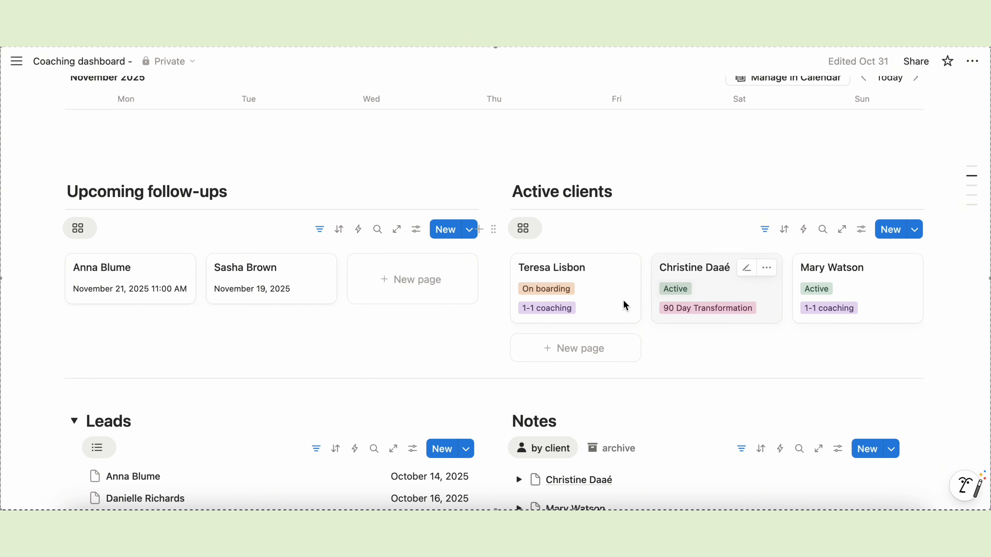
scroll(688, 363, "down", 4)
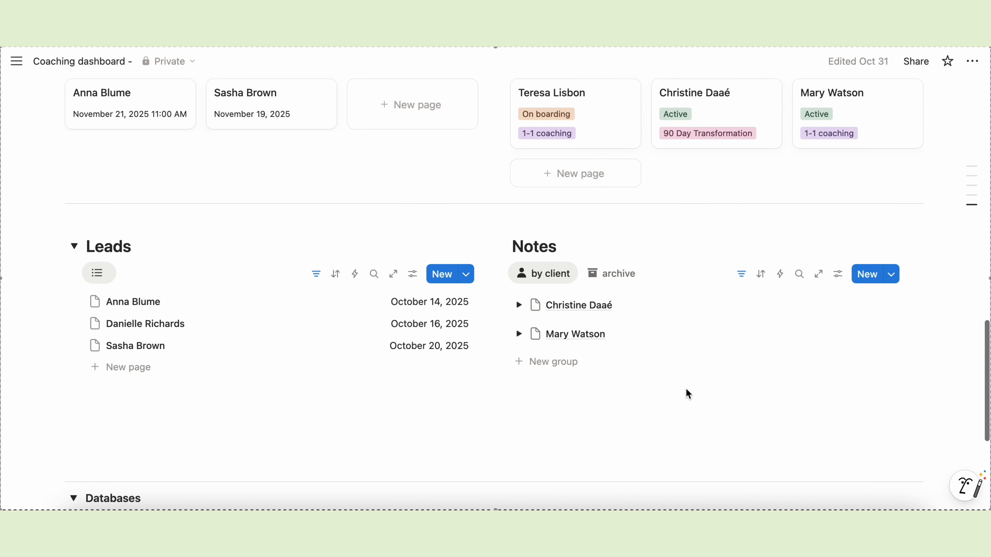
scroll(688, 394, "down", 2)
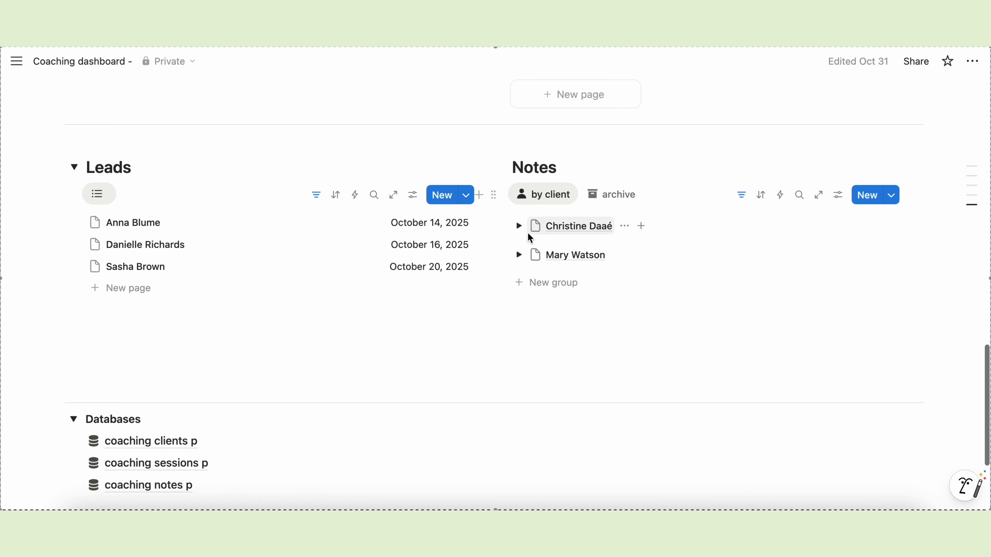
left_click(519, 226)
left_click(519, 226)
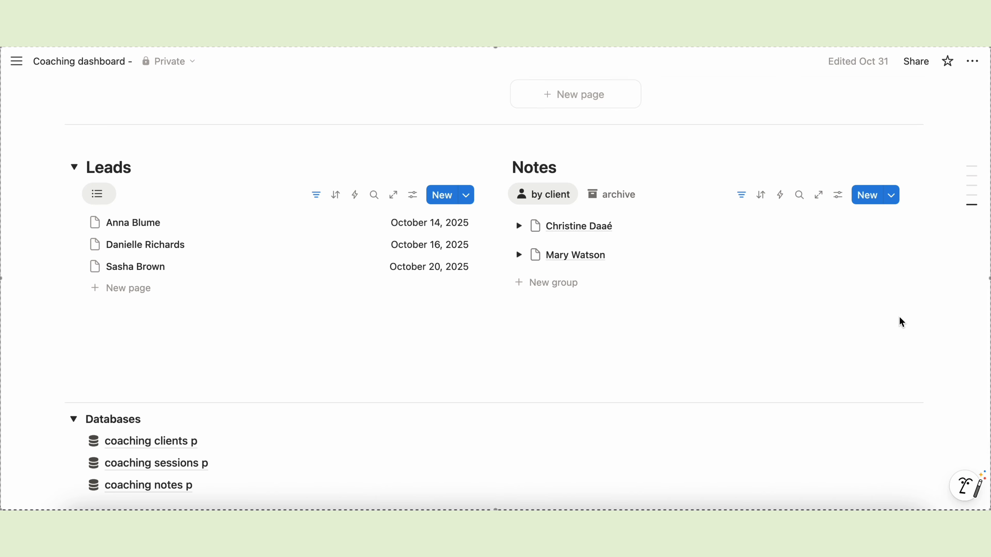
scroll(902, 322, "up", 5)
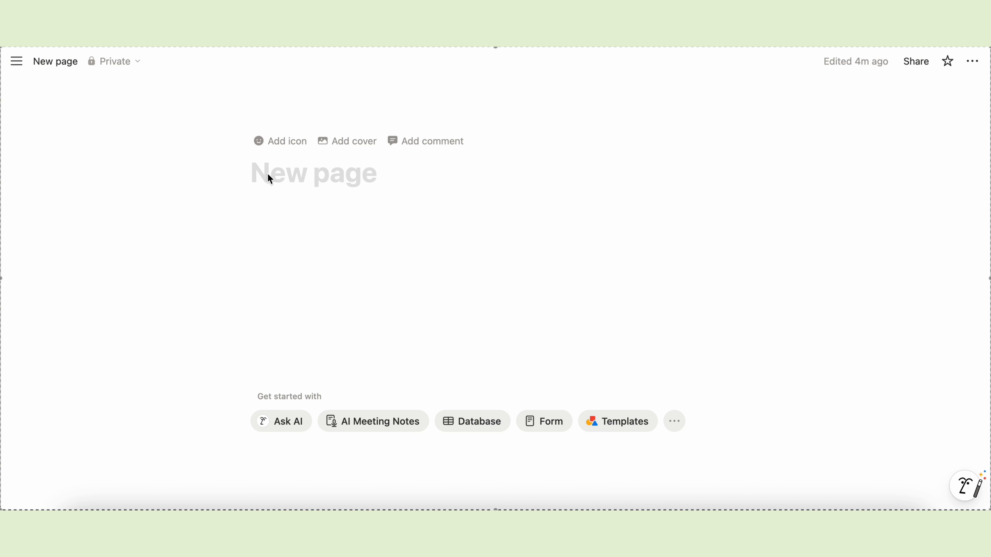
- Title the new page 'Coaching hub' and give it a checkmark icon
type("Coaching hub")
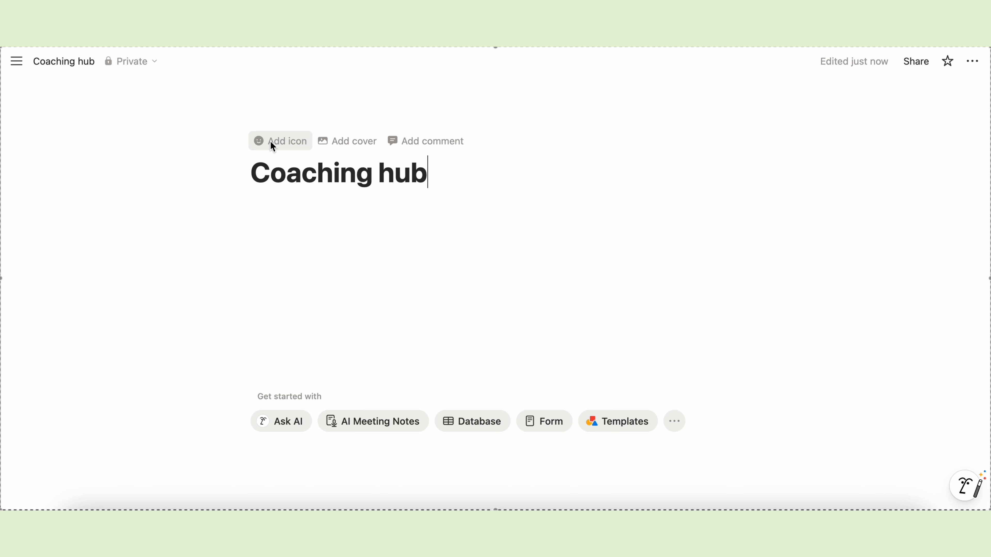
left_click(270, 141)
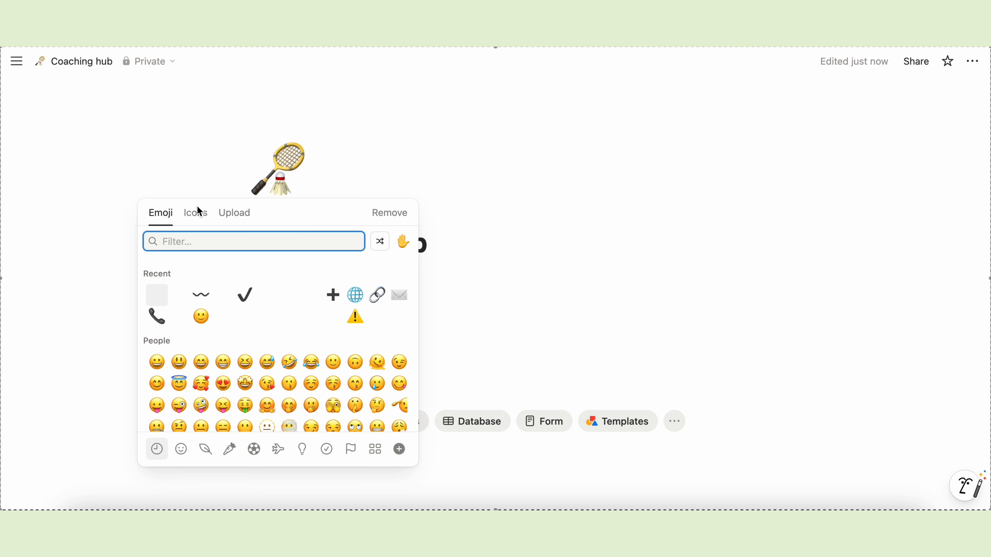
left_click(200, 213)
left_click(160, 294)
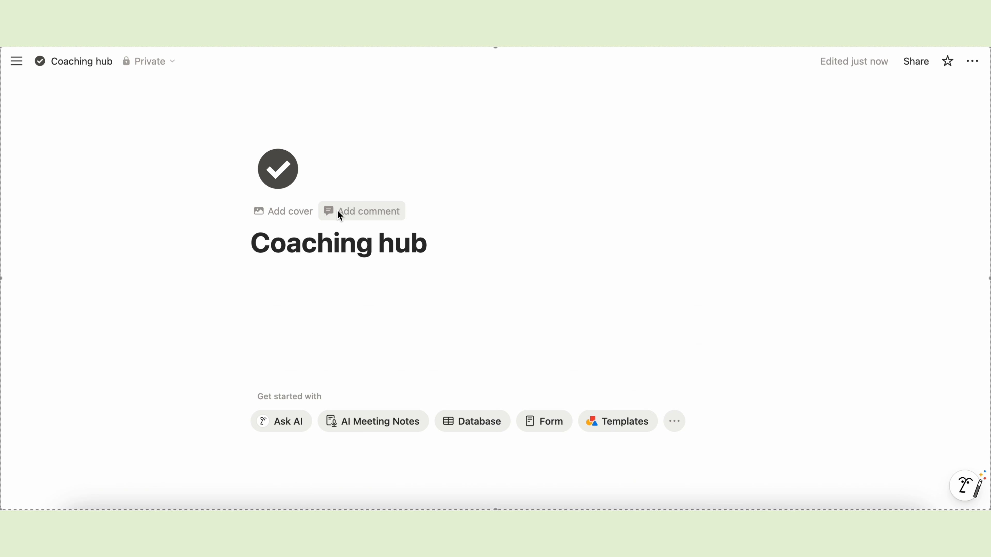
- Add a solid orange cover to the page
left_click(287, 211)
left_click(903, 89)
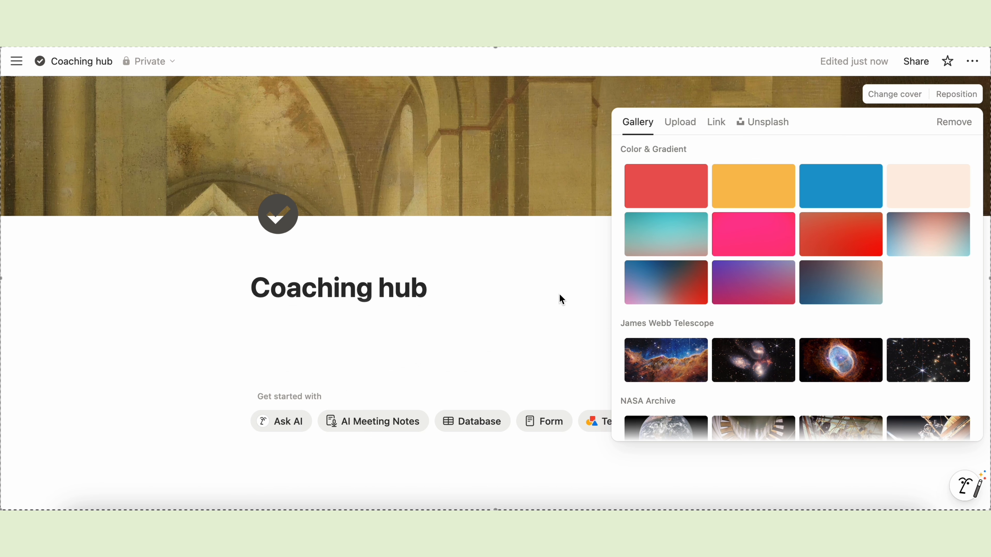
left_click(760, 190)
left_click(541, 275)
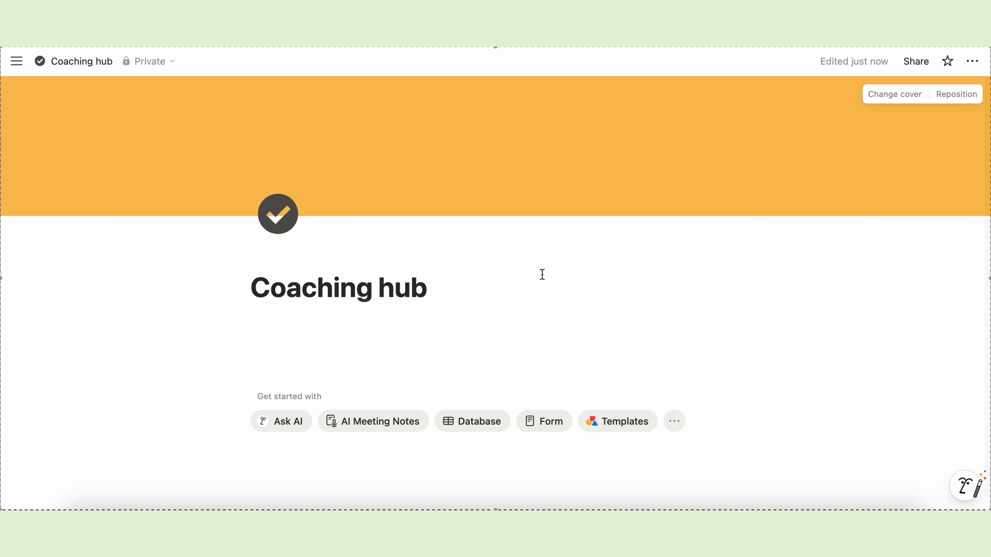
- Switch the page to full width and add an empty line in the page body
left_click(971, 61)
left_click(963, 274)
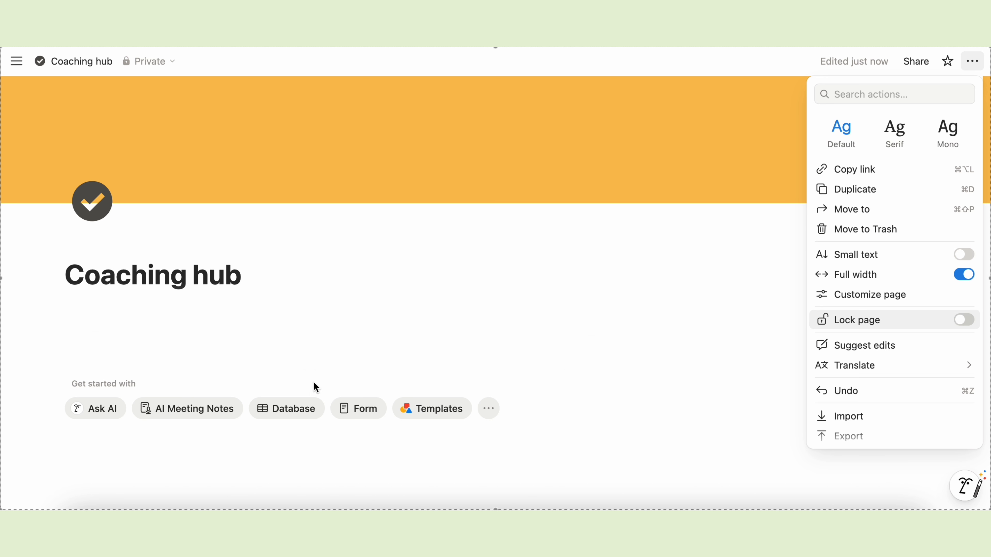
left_click(317, 387)
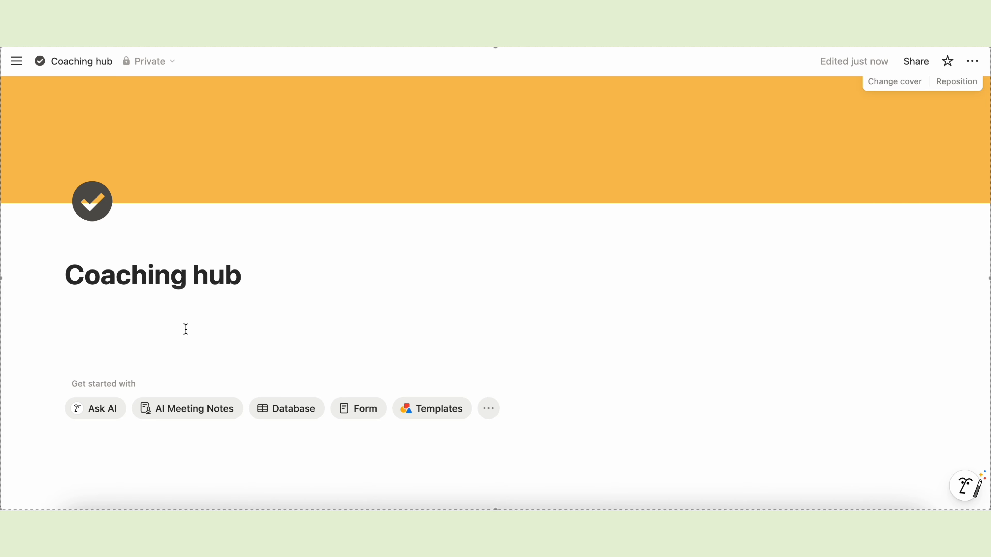
left_click(113, 312)
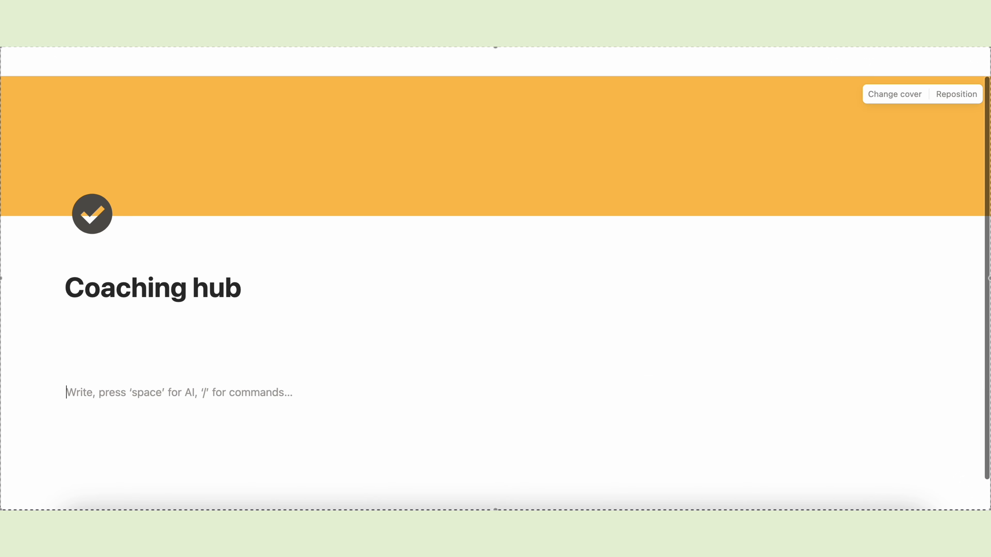
key("Return")
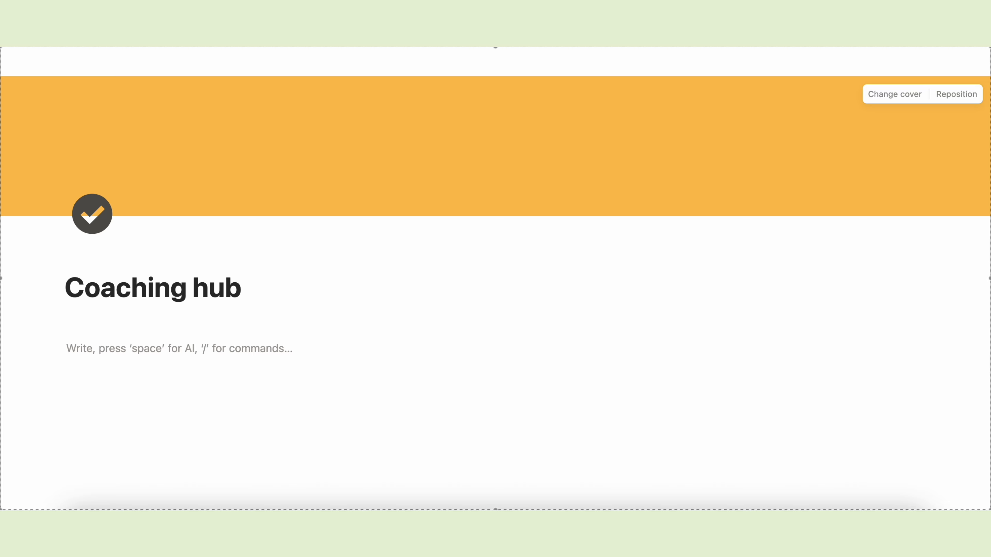
scroll(215, 413, "down", 2)
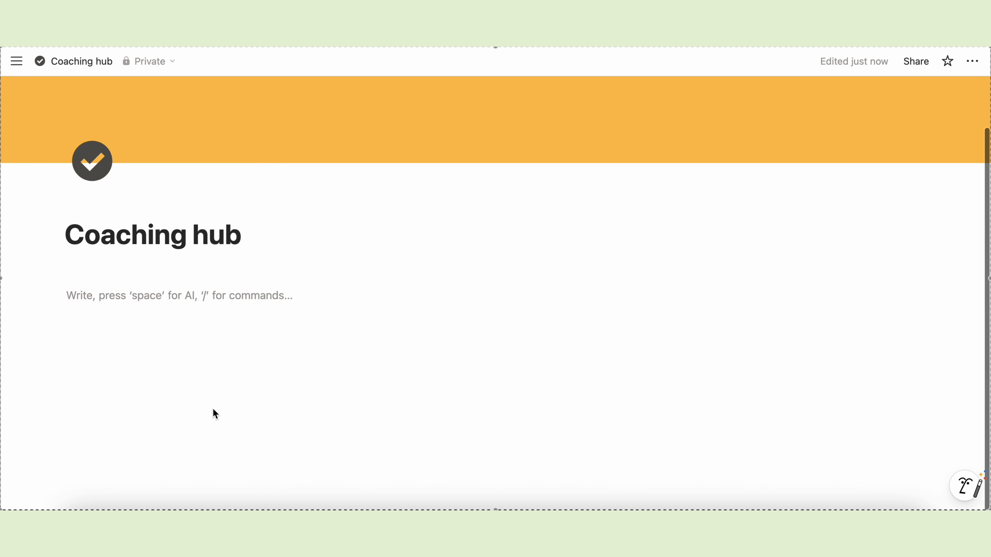
- Insert a toggle list block named 'Databases'
type("/")
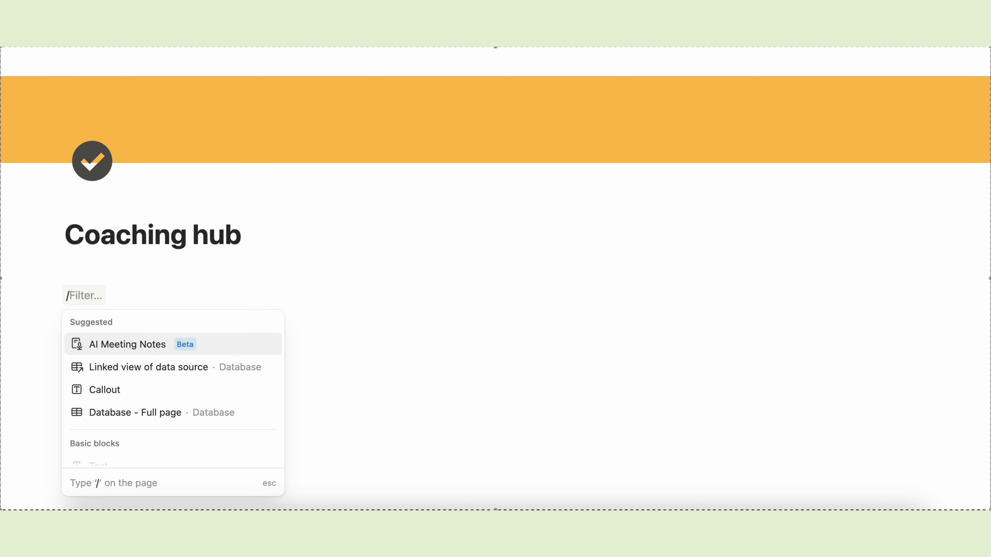
type("togle")
key("BackSpace")
key("BackSpace")
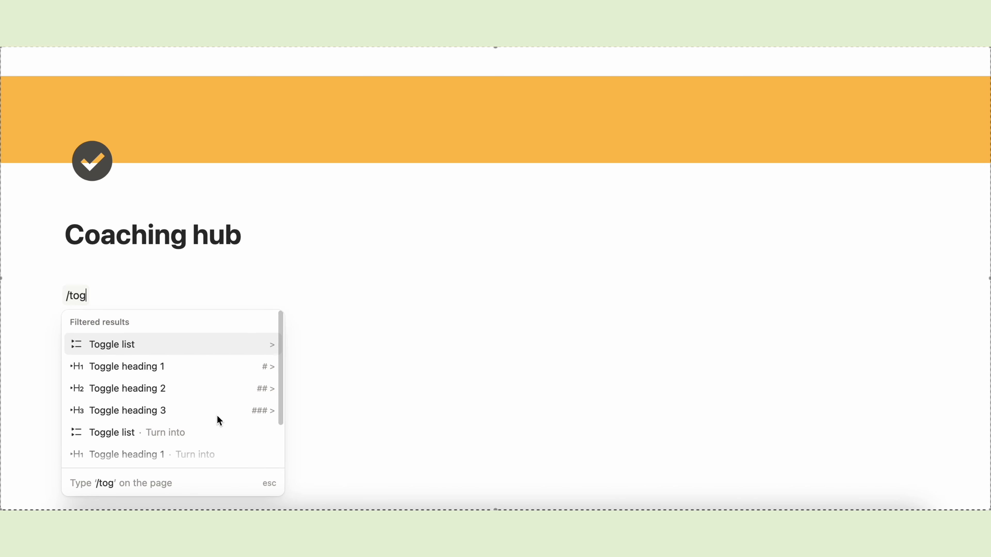
left_click(121, 346)
type("Databases")
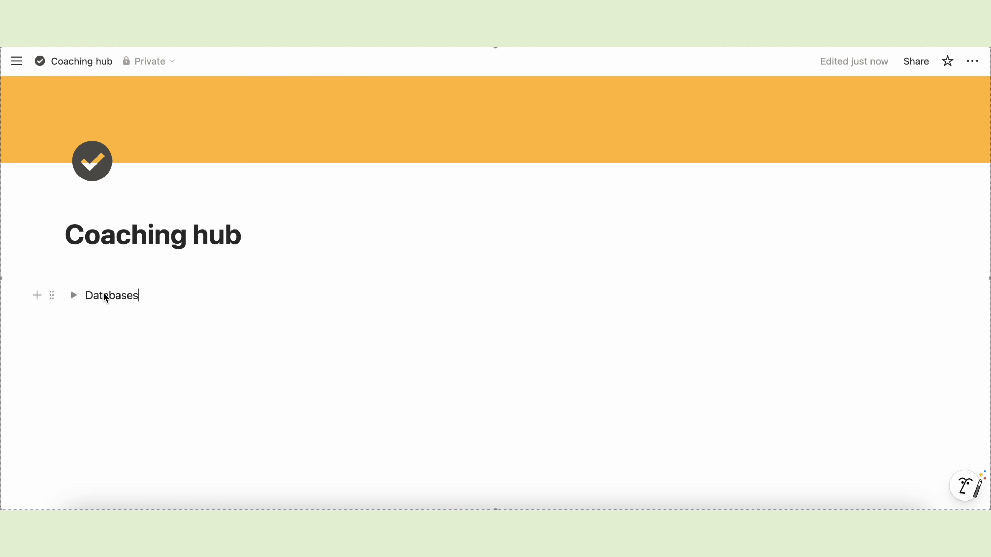
- Bold the Databases title, expand the toggle and start a /database block inside it
double_click(106, 297)
key("super+b")
left_click(90, 298)
left_click(73, 295)
left_click(95, 318)
type("/datab")
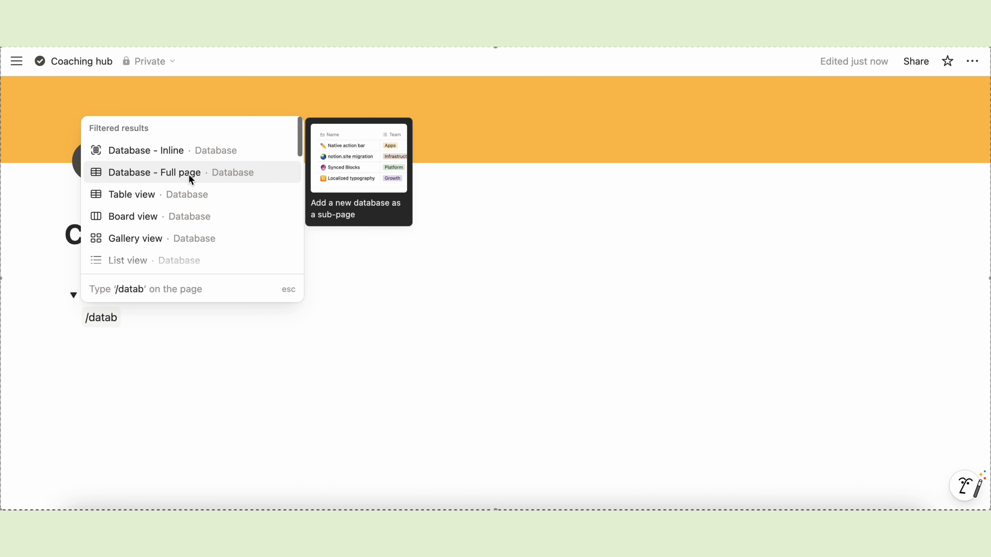
- Insert a full-page database titled 'Coaching clients' with the two-people icon
left_click(191, 175)
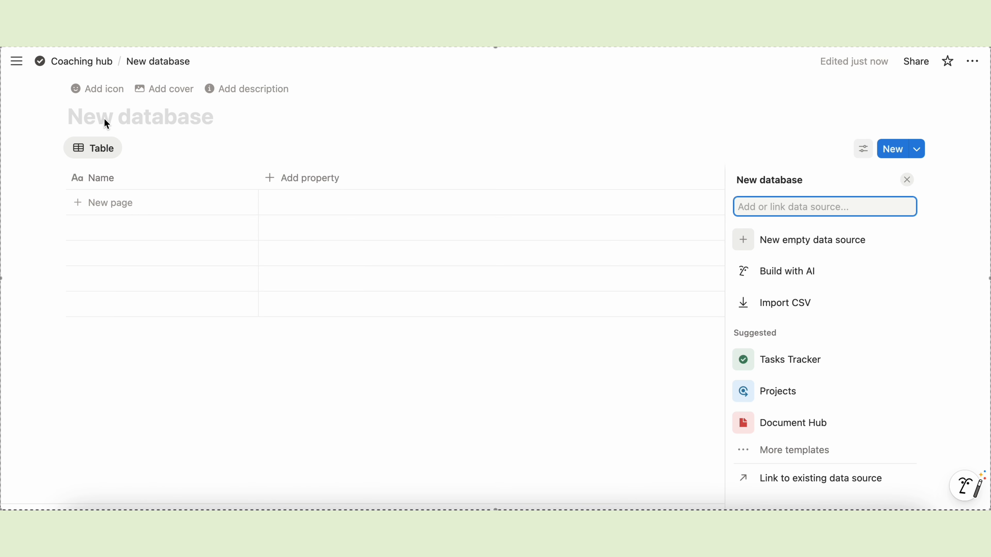
left_click(107, 124)
type("Coaching clients")
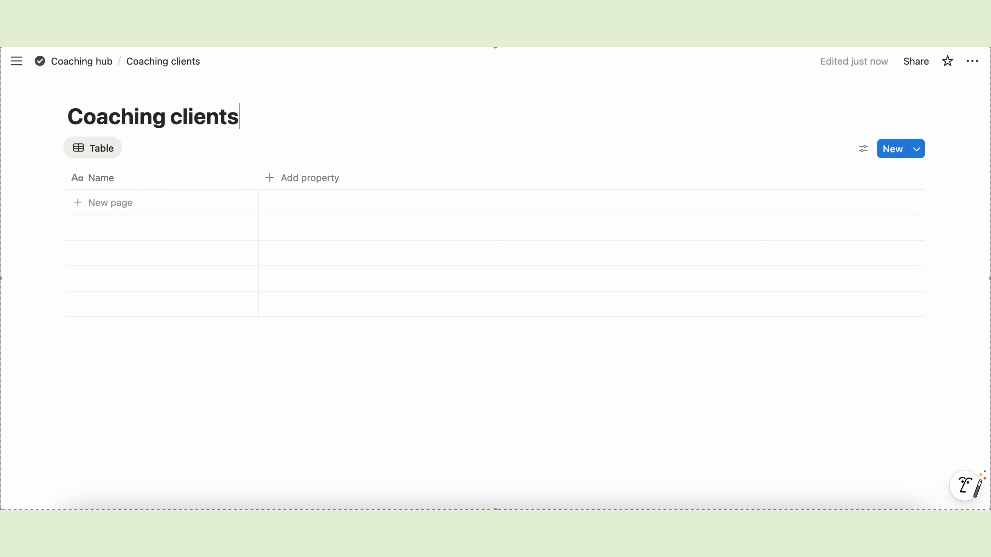
left_click(81, 91)
left_click(67, 145)
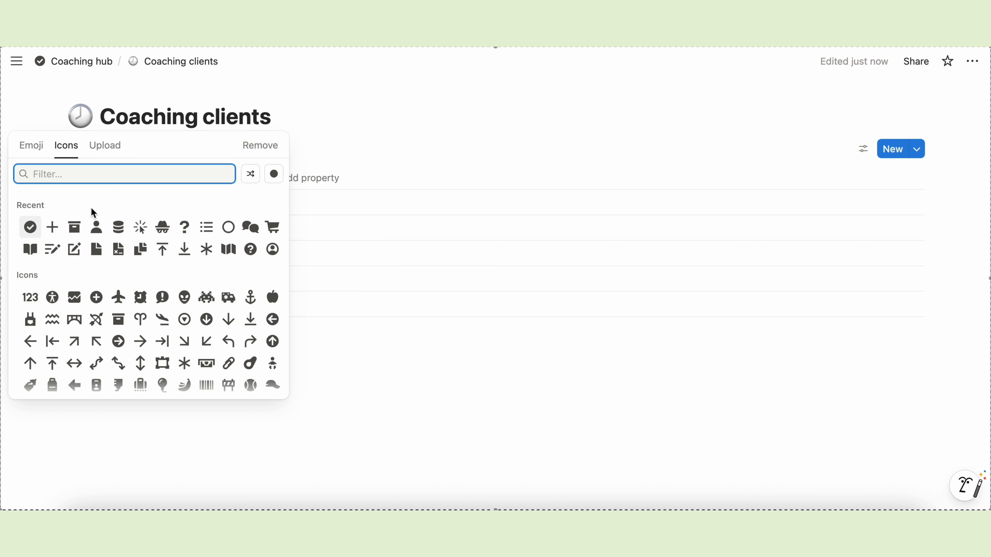
type("peop")
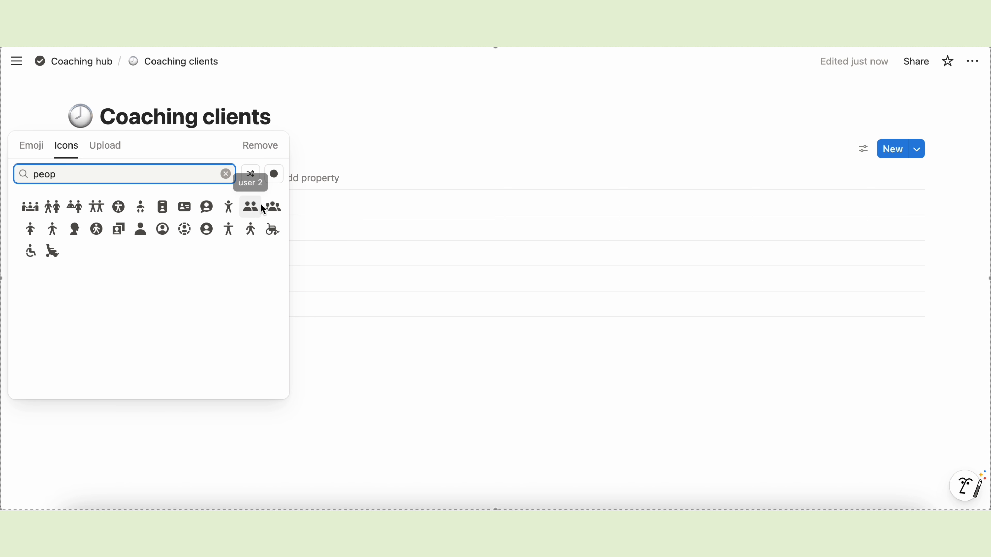
left_click(250, 207)
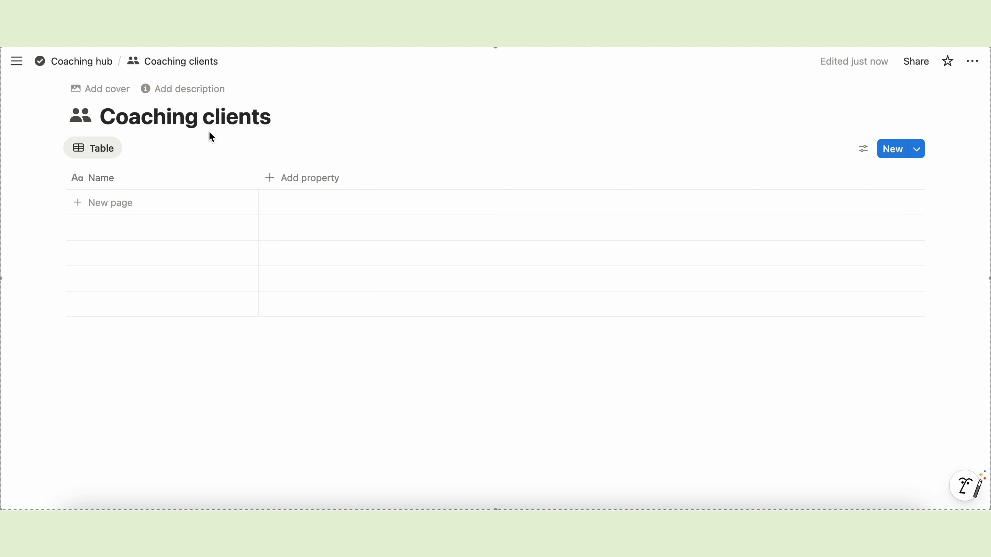
left_click(275, 213)
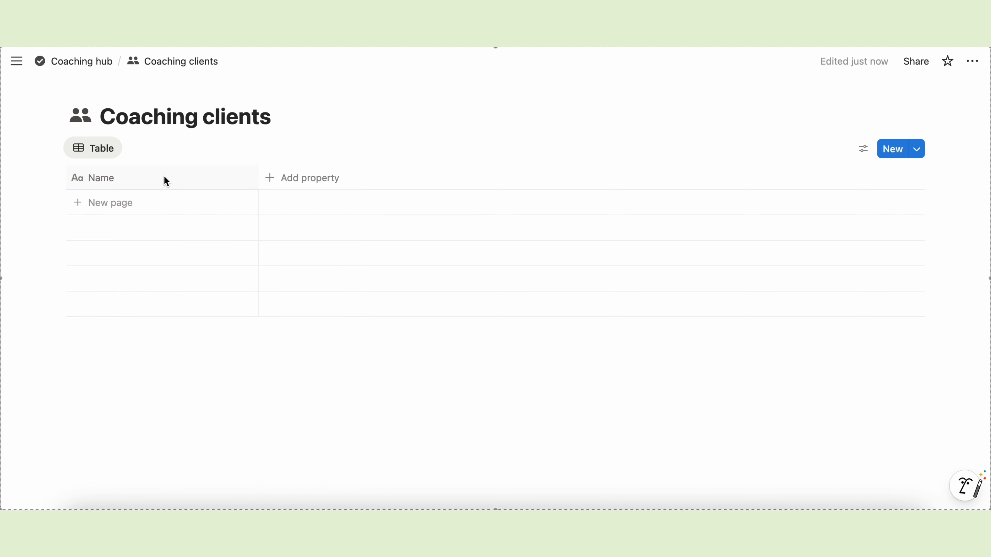
- Rename the Name column to Client and add a select property named Status
left_click(111, 179)
type("Client")
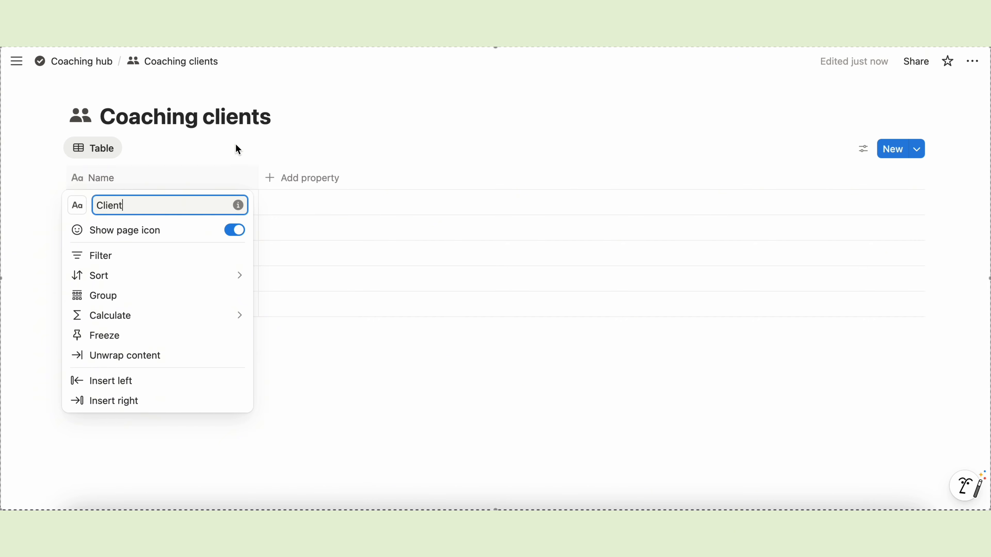
left_click(238, 149)
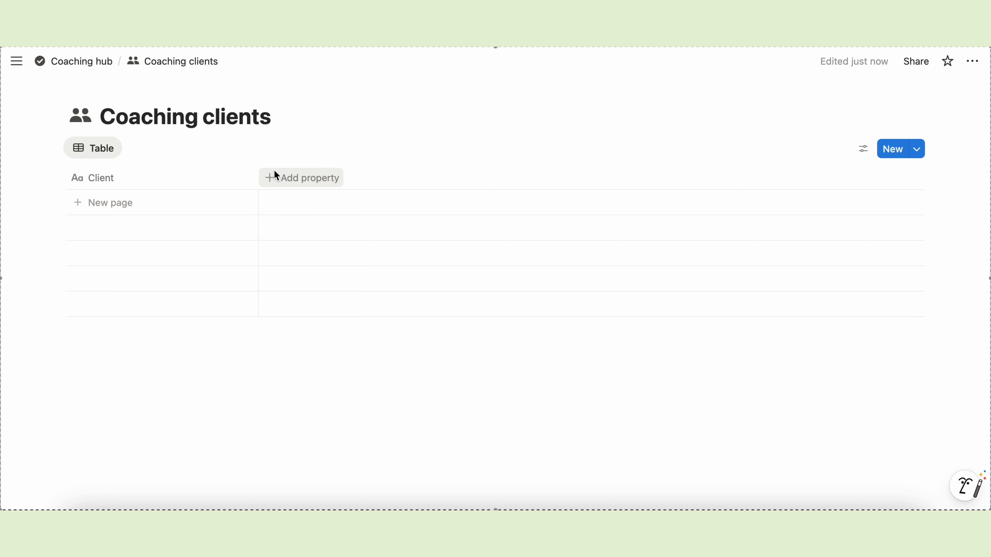
left_click(293, 180)
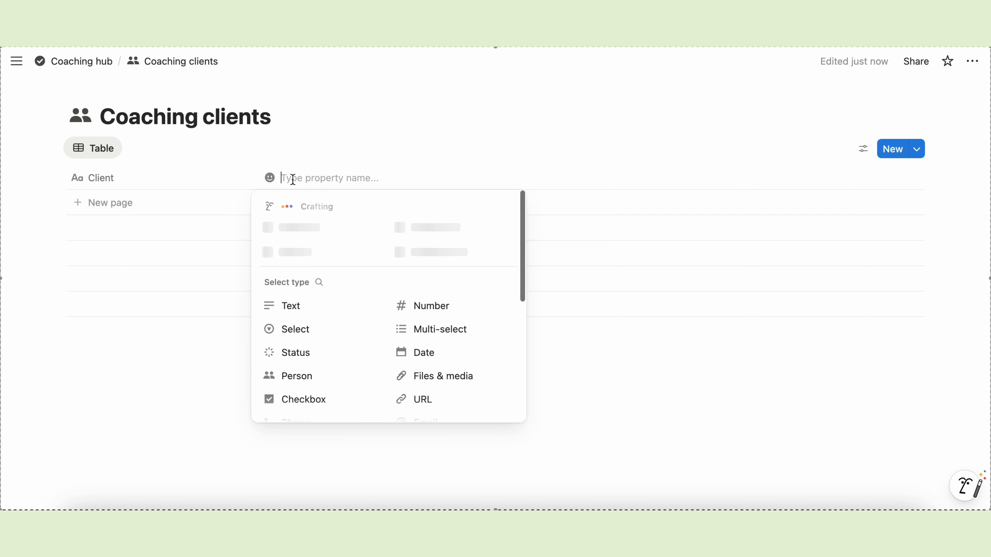
left_click(345, 328)
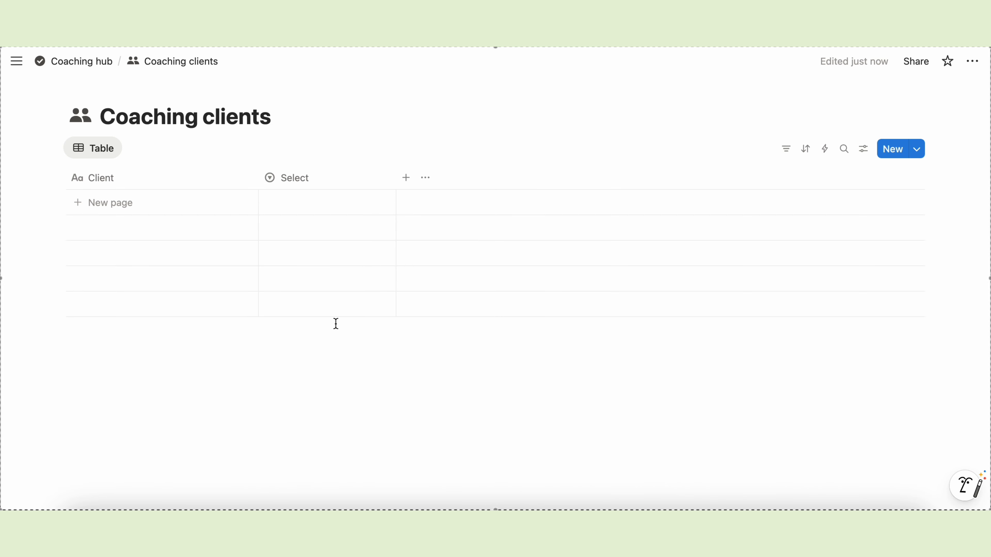
left_click(315, 179)
type("Status")
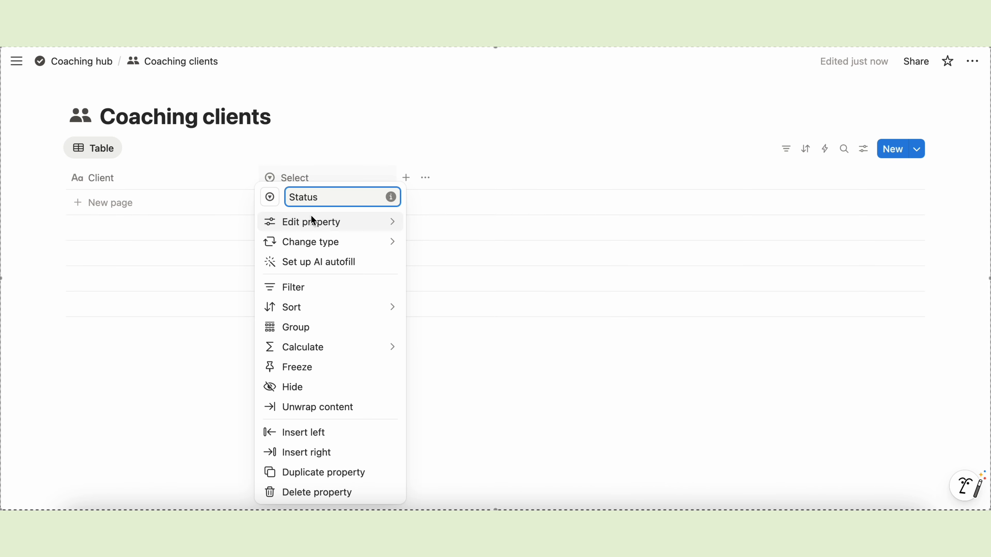
mouse_move(312, 223)
- Add the Status options Lead, Onboarding, Active, Follow-up and Lost
left_click(437, 301)
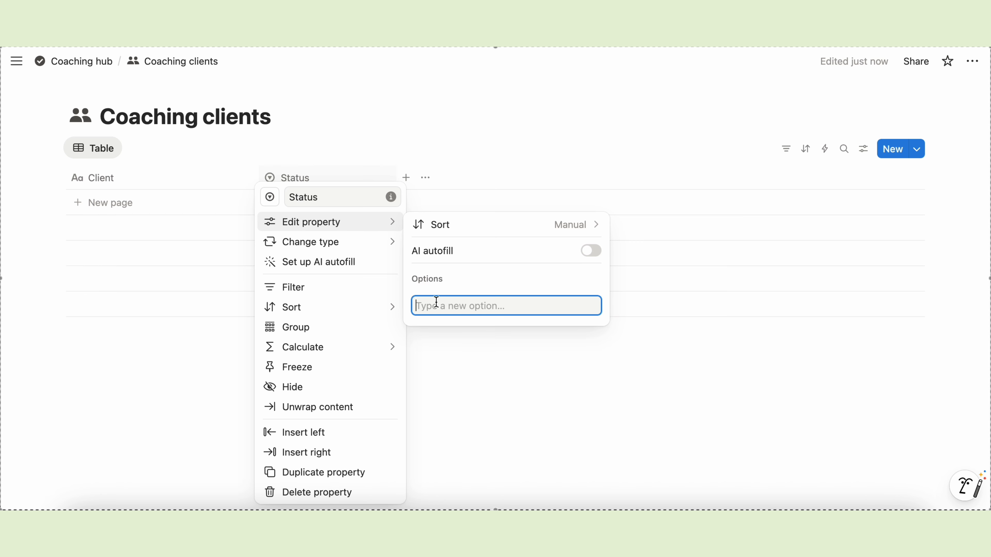
type("Lead")
key("Return")
type("Onboarding")
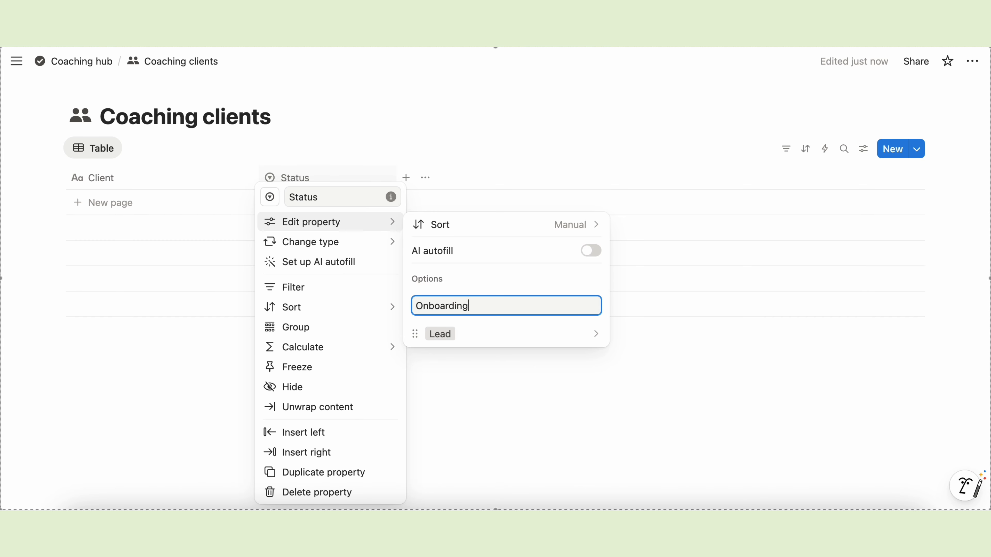
key("Return")
type("Active")
key("Return")
type("Follow-up")
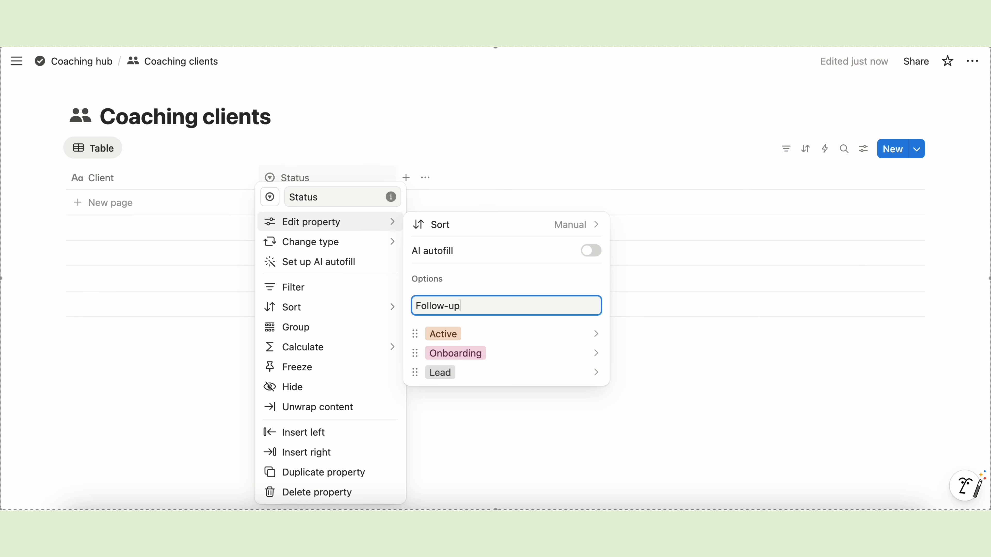
key("Return")
type("Lost")
key("Return")
- Order the options Lead, Follow-up, Onboarding, Active, Lost and colour them pink, blue, yellow, green, red
left_click_drag(414, 409, 414, 323)
left_click_drag(415, 360, 416, 338)
left_click_drag(414, 378, 416, 340)
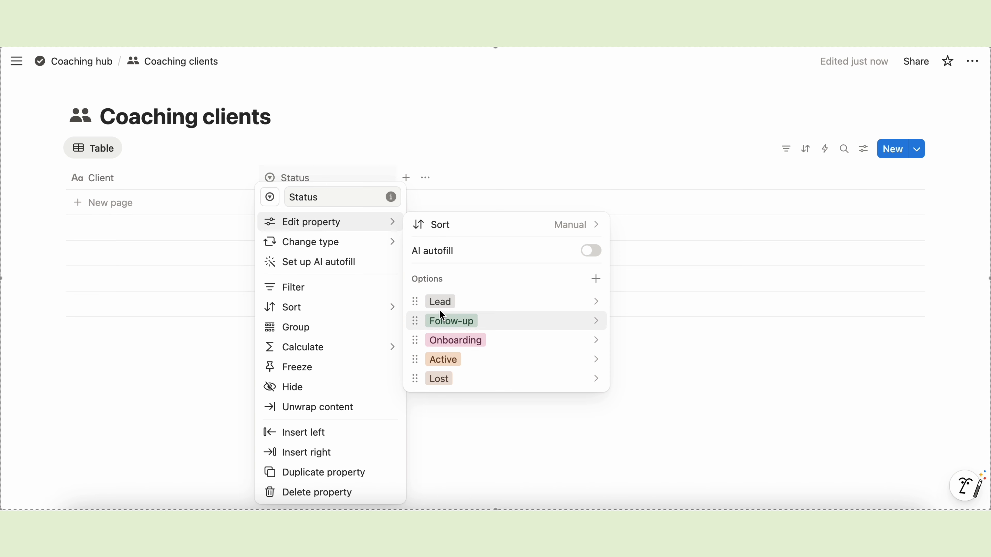
left_click(440, 301)
left_click(492, 472)
left_click(440, 320)
left_click(492, 432)
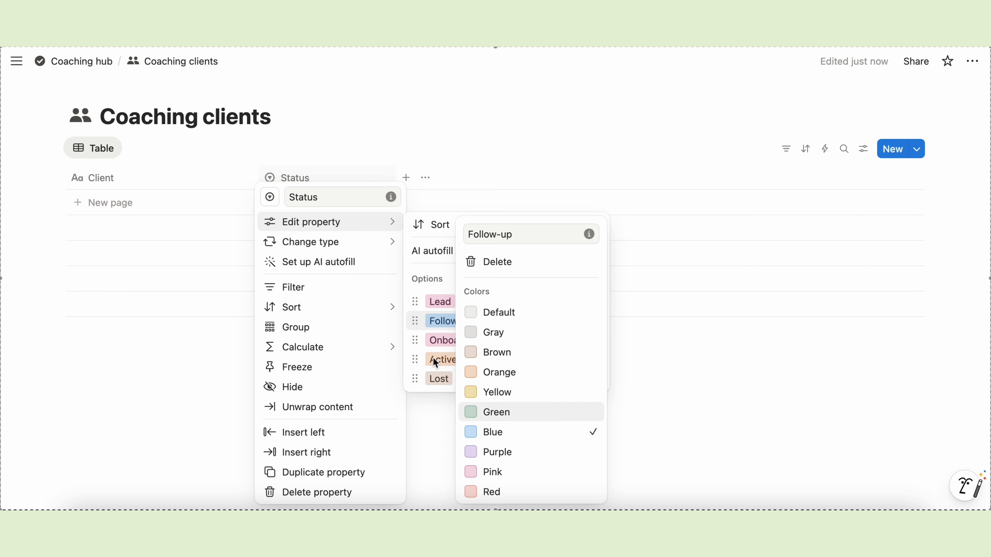
left_click(441, 339)
left_click(475, 392)
left_click(447, 358)
left_click(484, 257)
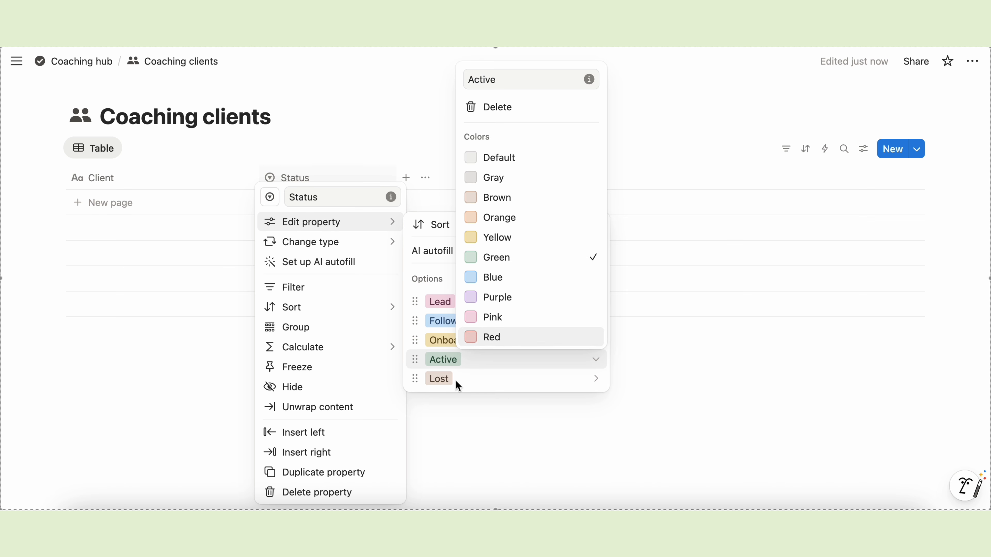
left_click(455, 380)
left_click(482, 356)
left_click(453, 425)
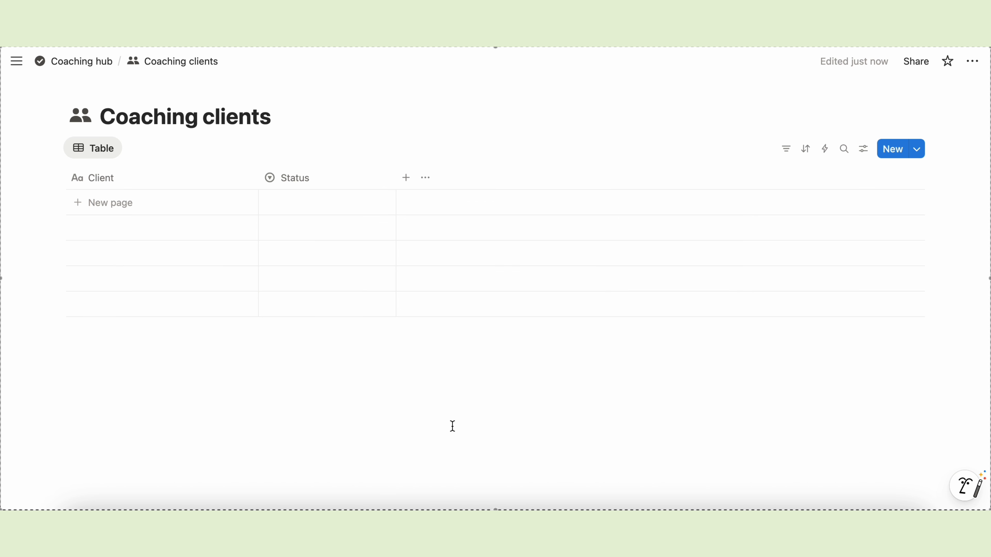
- Add the suggested Contact Email and Phone Number properties
left_click(407, 180)
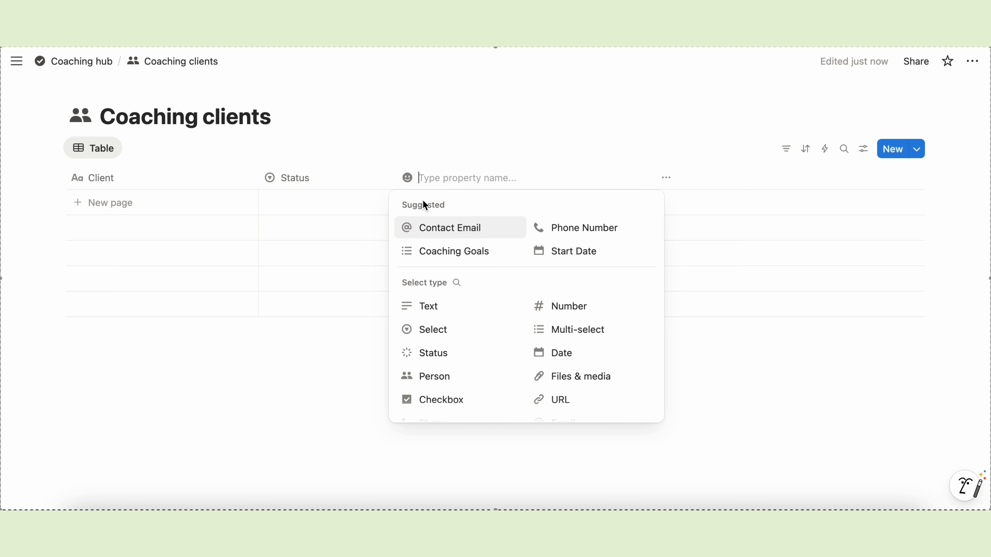
left_click(432, 230)
left_click(544, 178)
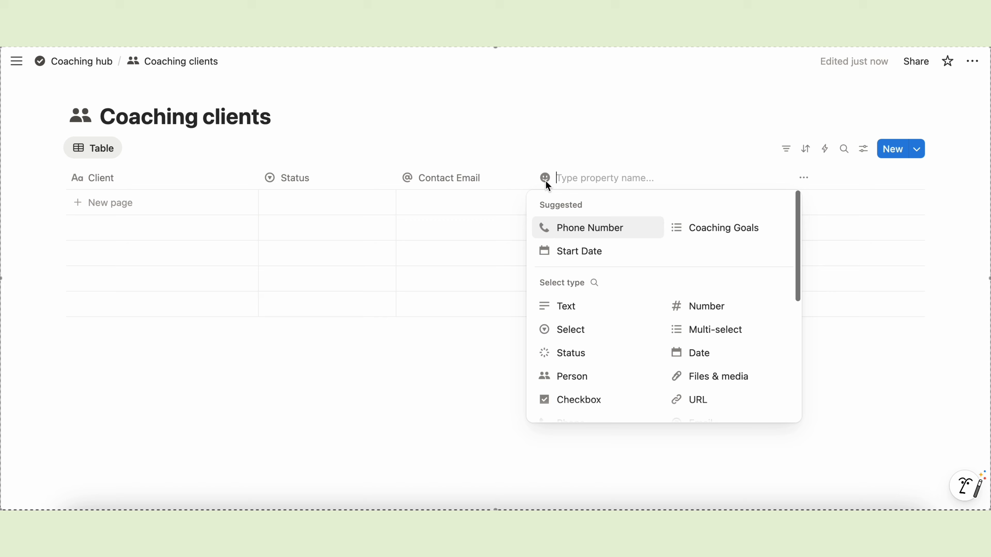
left_click(590, 233)
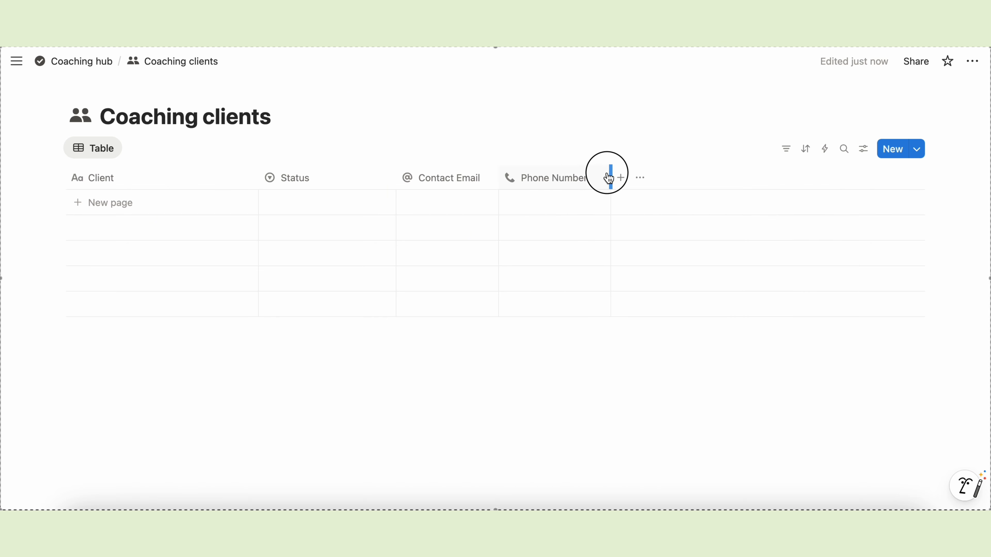
- Add a select property named Programme
left_click(615, 178)
type("selec")
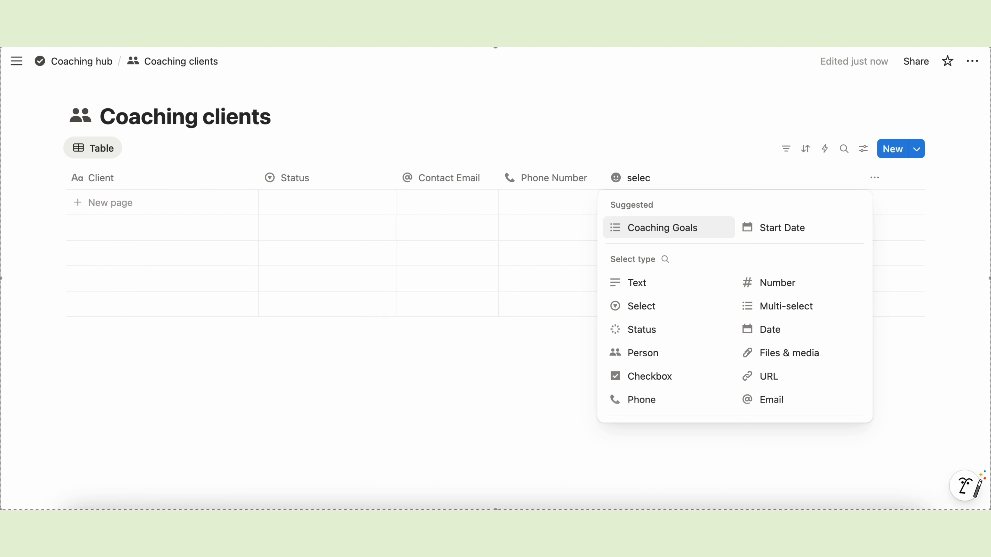
left_click(670, 307)
left_click(636, 178)
key("BackSpace")
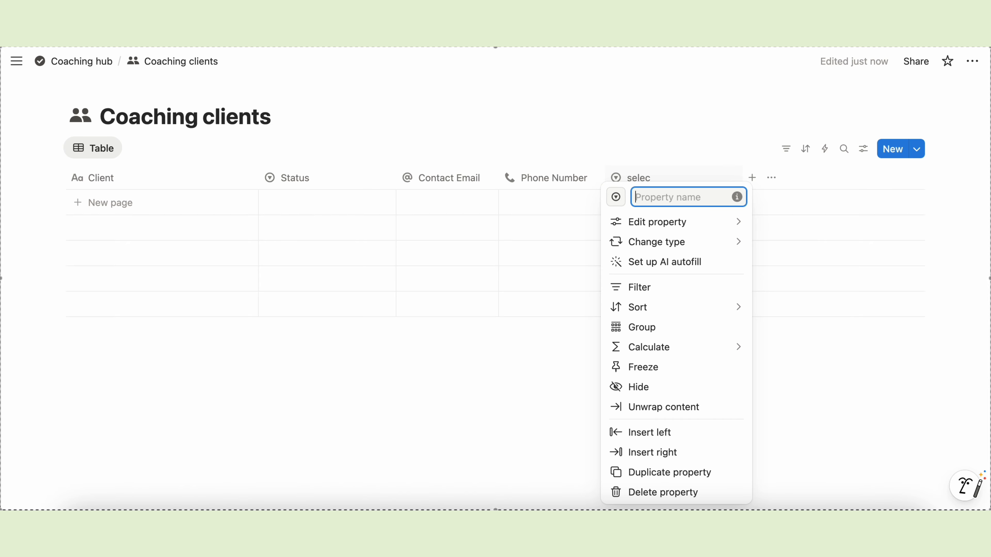
type("Programme")
- Give Programme the options 1-1 Coaching and 90-Day Transformation, colouring 1-1 Coaching yellow
left_click(679, 224)
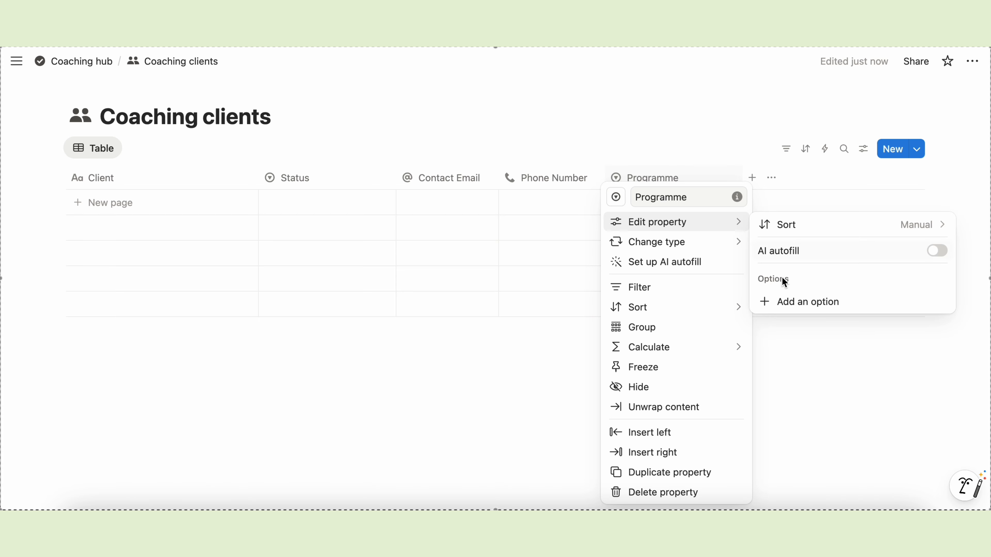
left_click(774, 301)
type("1-1-")
key("Return")
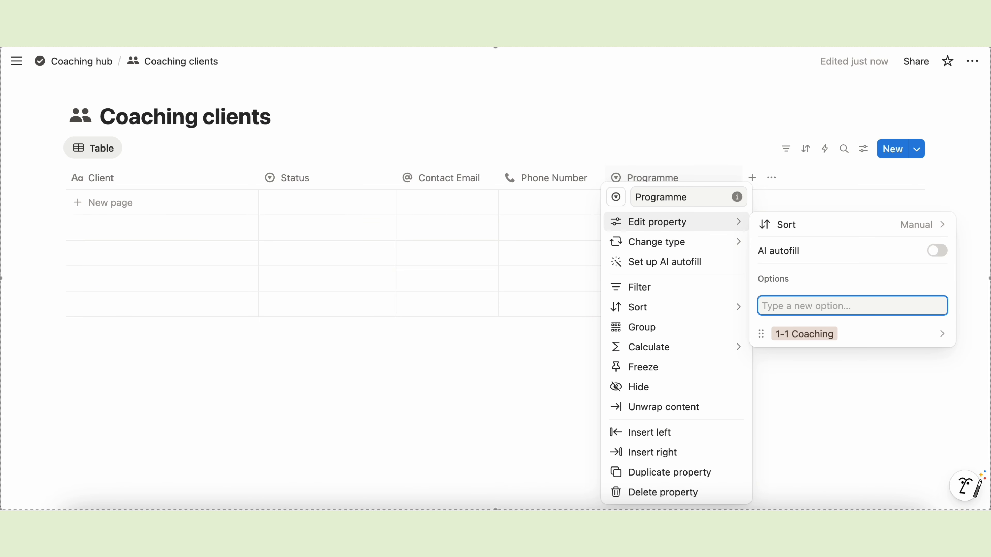
type("90 Da")
key("Return")
left_click(801, 351)
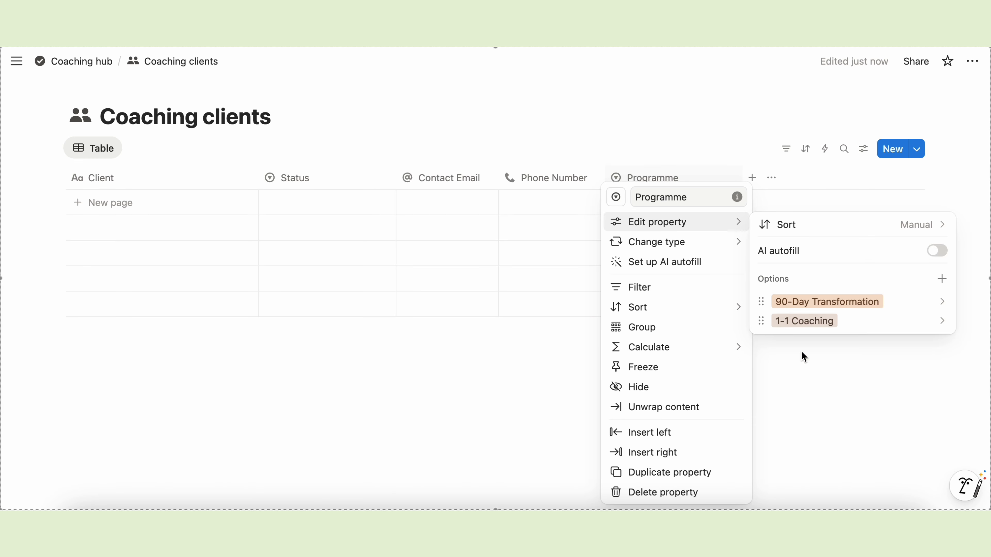
left_click(804, 321)
left_click(838, 391)
left_click(765, 344)
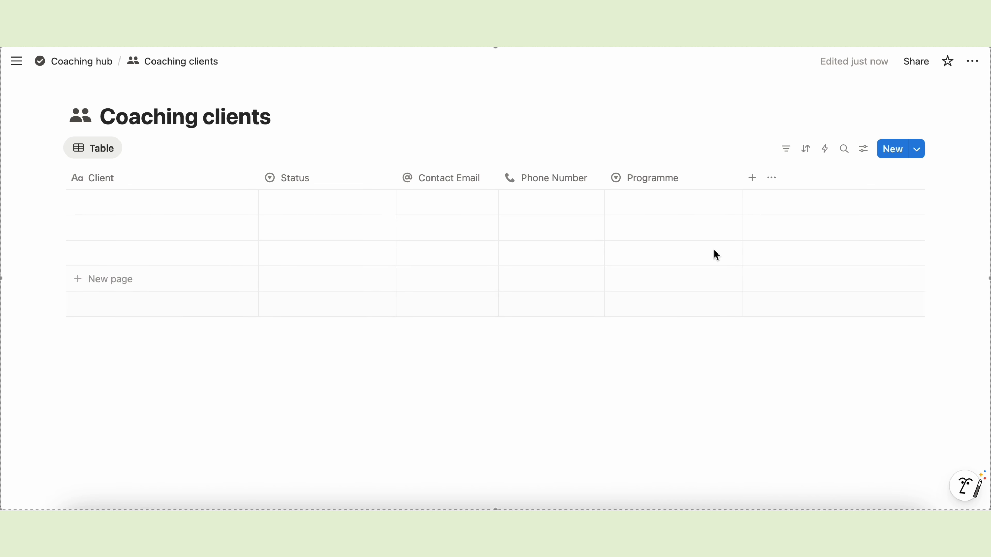
- Narrow the Status and Client columns
left_click_drag(396, 178, 352, 180)
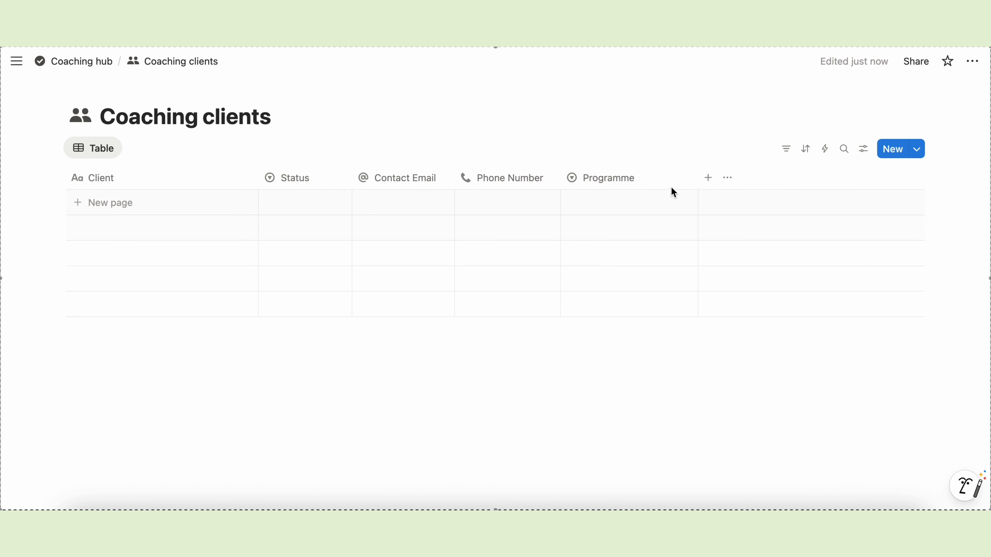
left_click_drag(258, 178, 193, 178)
left_click(618, 181)
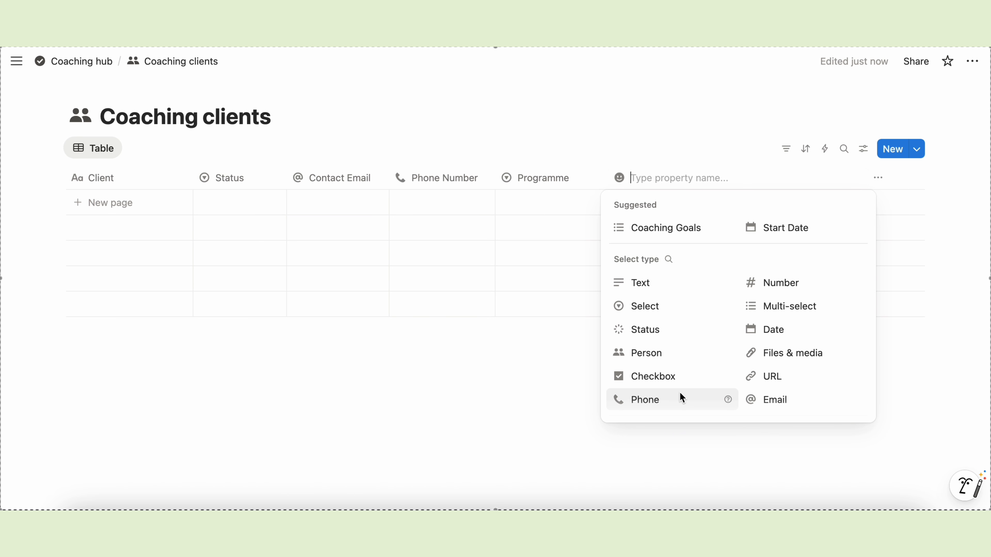
- Add a date column named 'Last contacted'
scroll(681, 397, "down", 1)
left_click(774, 318)
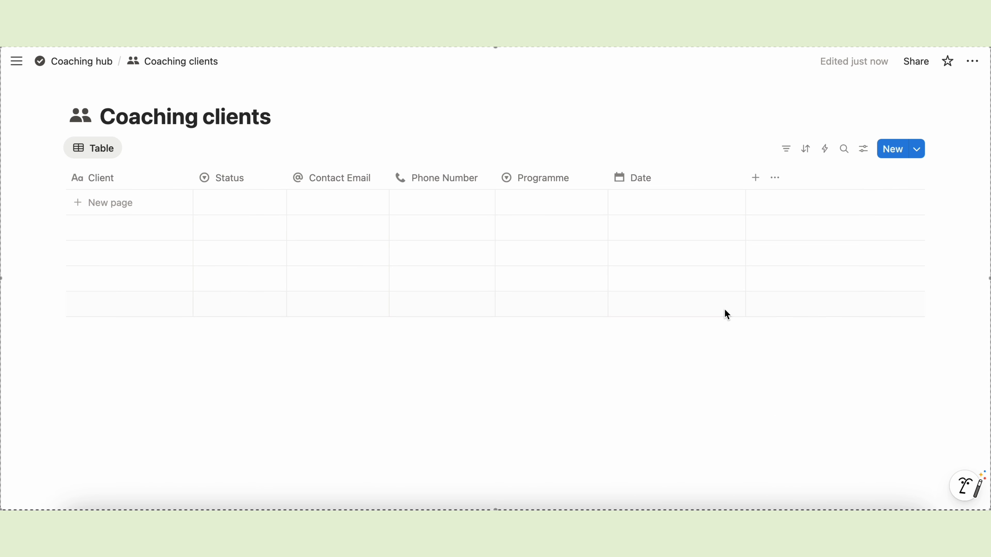
left_click(653, 178)
type("Last contacted")
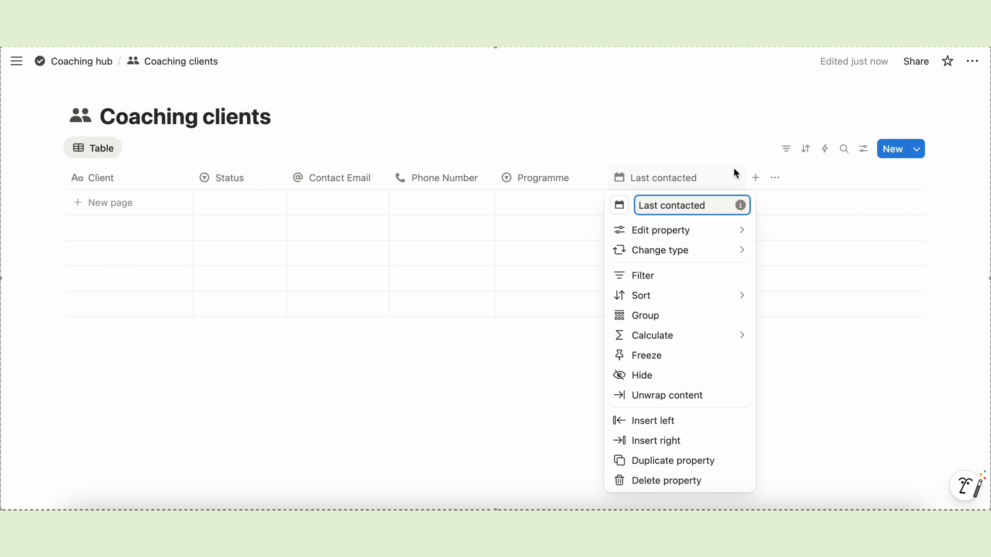
key("Return")
- Add a narrower date column named 'Follow-up'
left_click(715, 181)
left_click(871, 329)
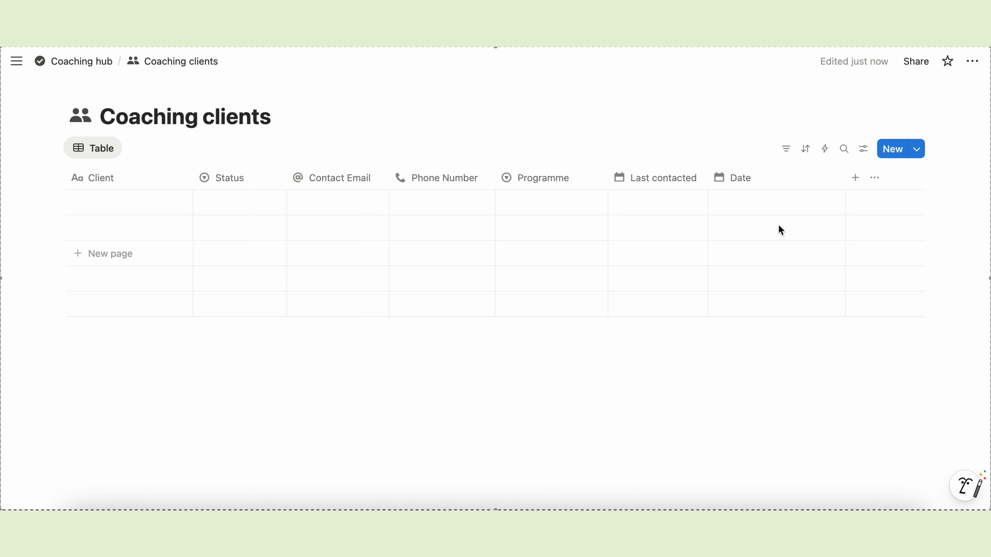
left_click(741, 178)
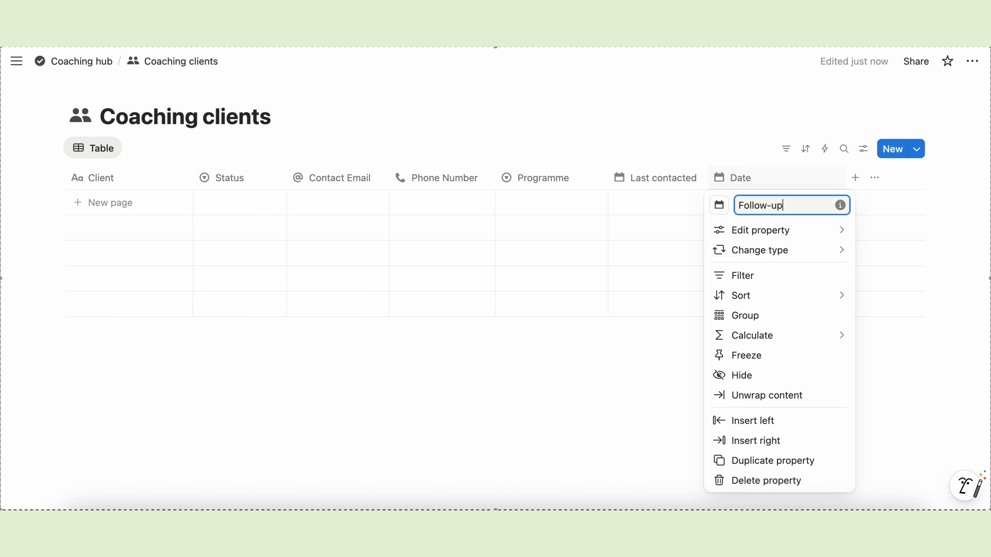
key("Return")
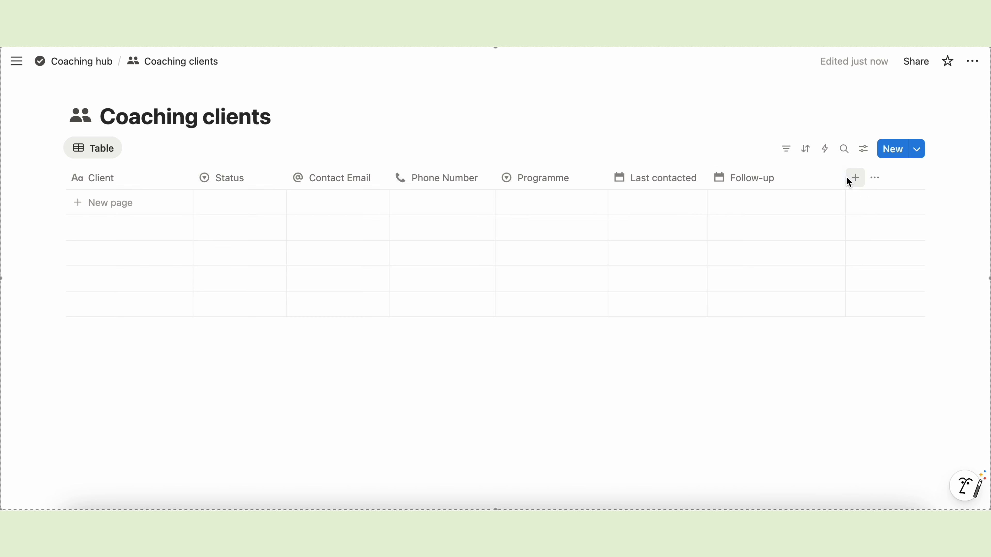
left_click_drag(845, 178, 795, 176)
- Shorten the Contact Email and Phone Number headings to Email and Phone
left_click(337, 188)
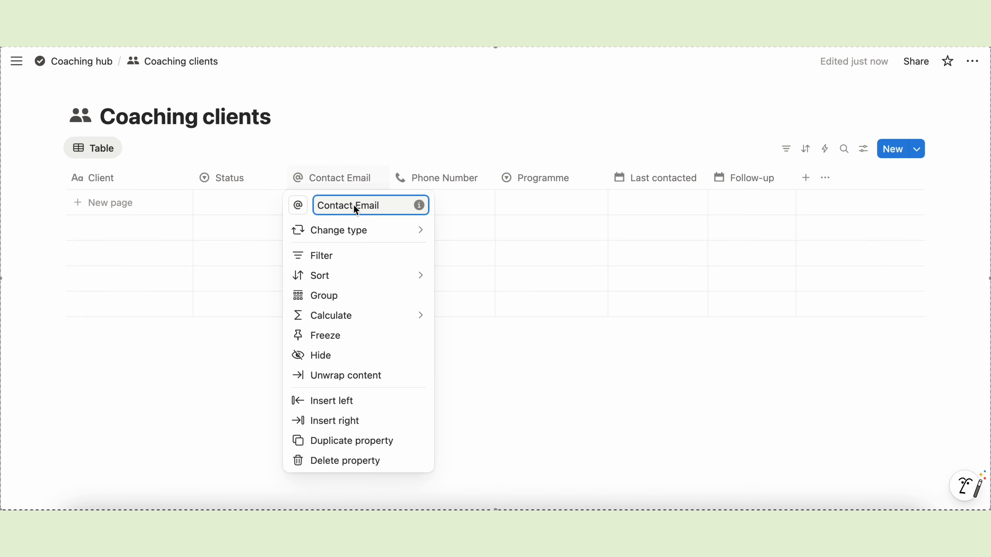
key("BackSpace")
key("BackSpace")
key("BackSpace")
left_click(432, 180)
left_click(433, 180)
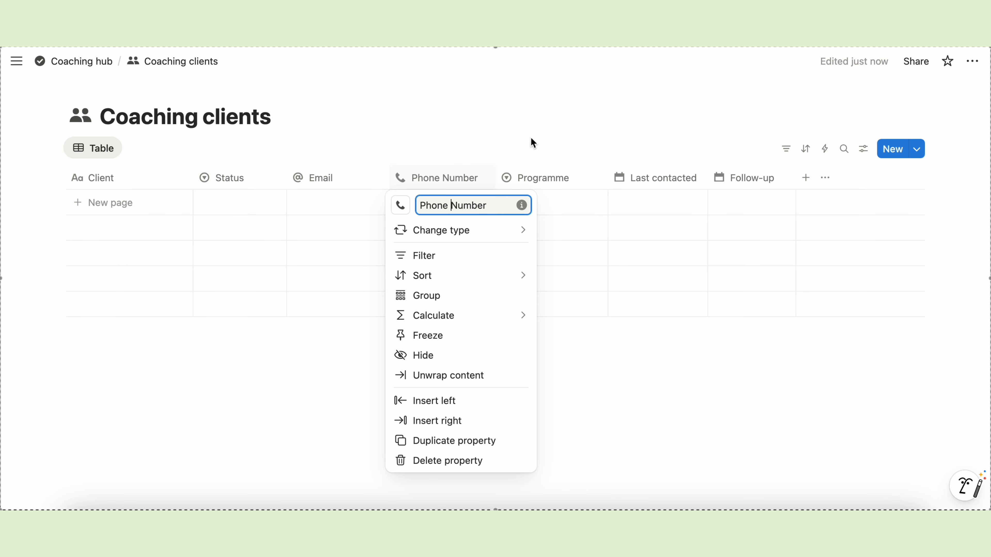
key("BackSpace")
key("BackSpace")
key("BackSpace")
key("BackSpace")
key("BackSpace")
left_click(621, 374)
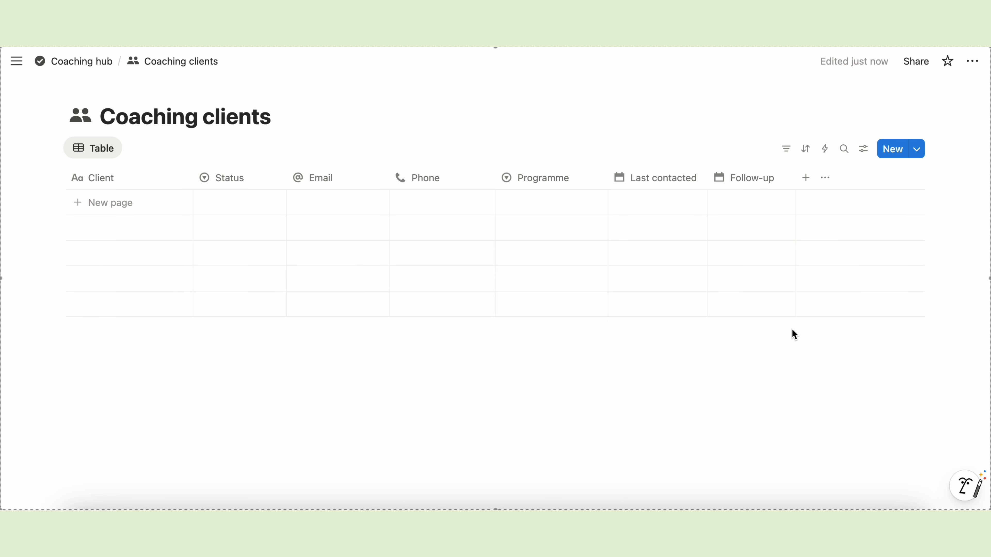
- Add a blank client row, then create a new client template with a person icon
left_click(139, 207)
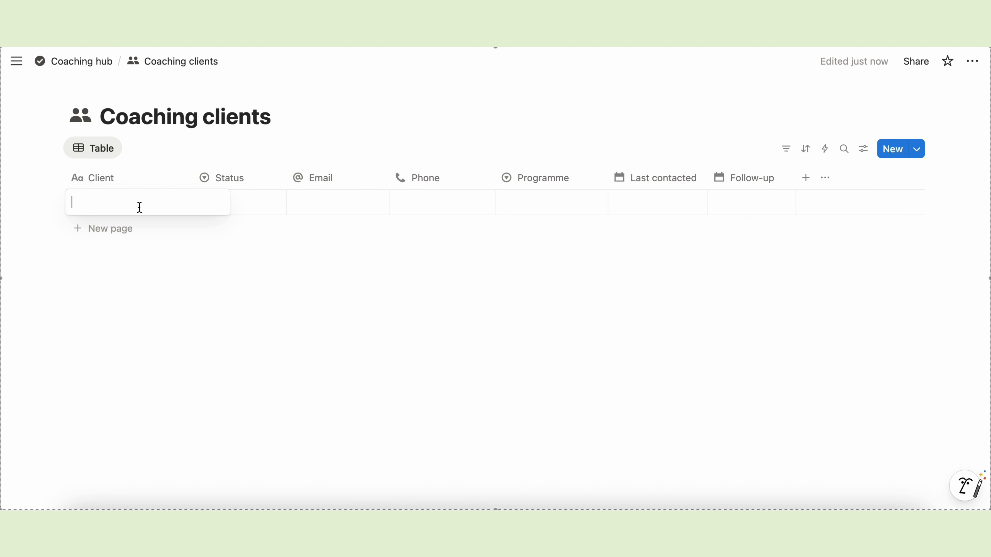
key("Escape")
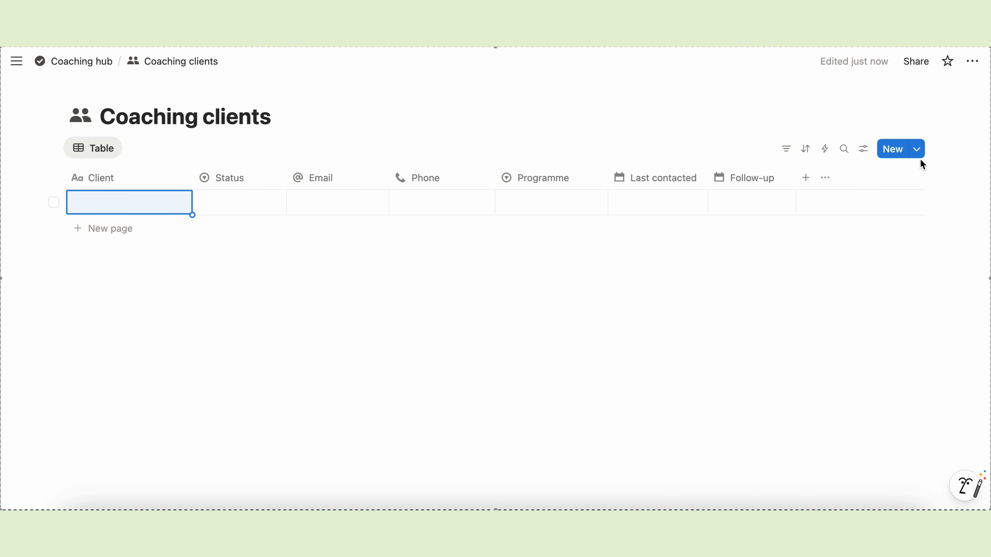
left_click(918, 150)
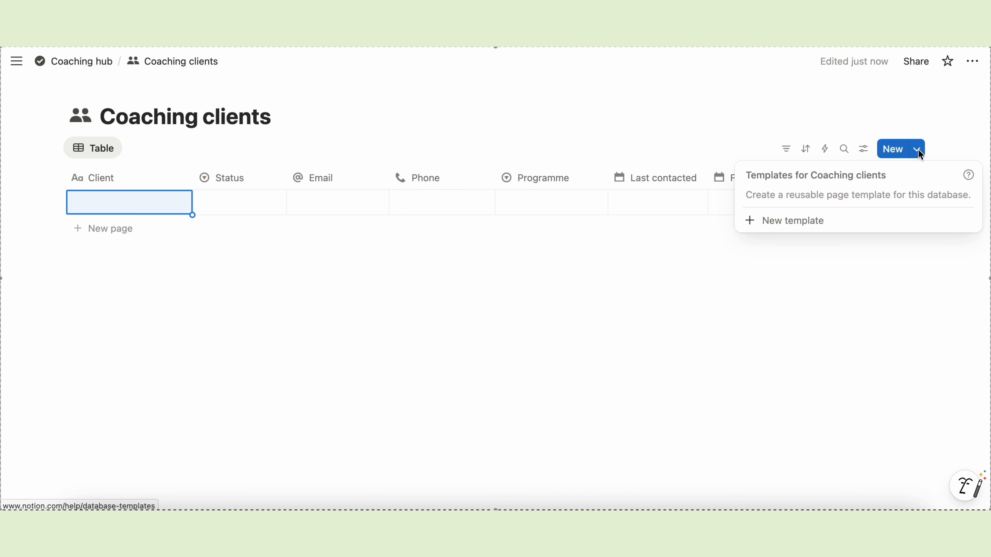
left_click(792, 227)
left_click(262, 190)
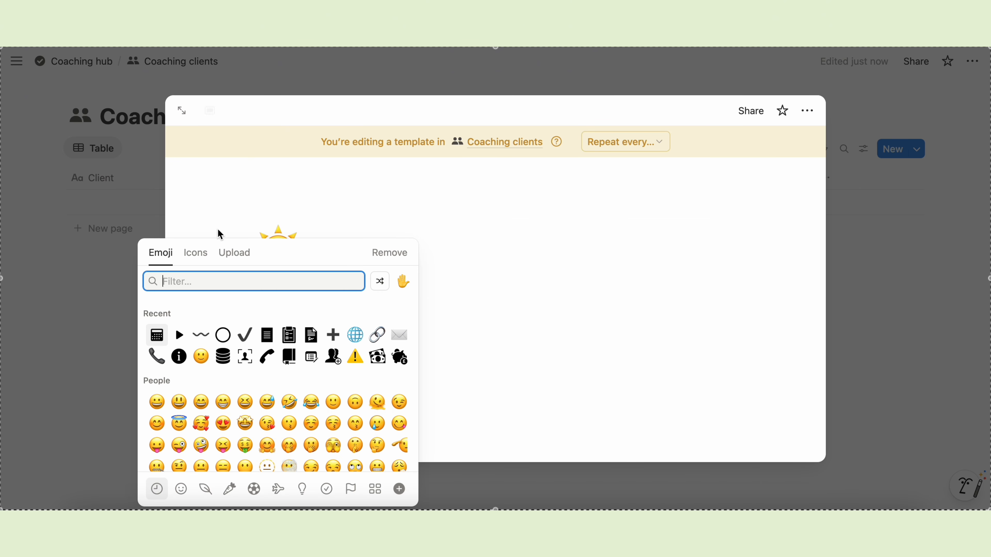
left_click(195, 252)
left_click(160, 334)
- Customise the template layout: no discussions, property icons or backlinks, Status and Programme pinned, applied to all pages
scroll(232, 367, "down", 2)
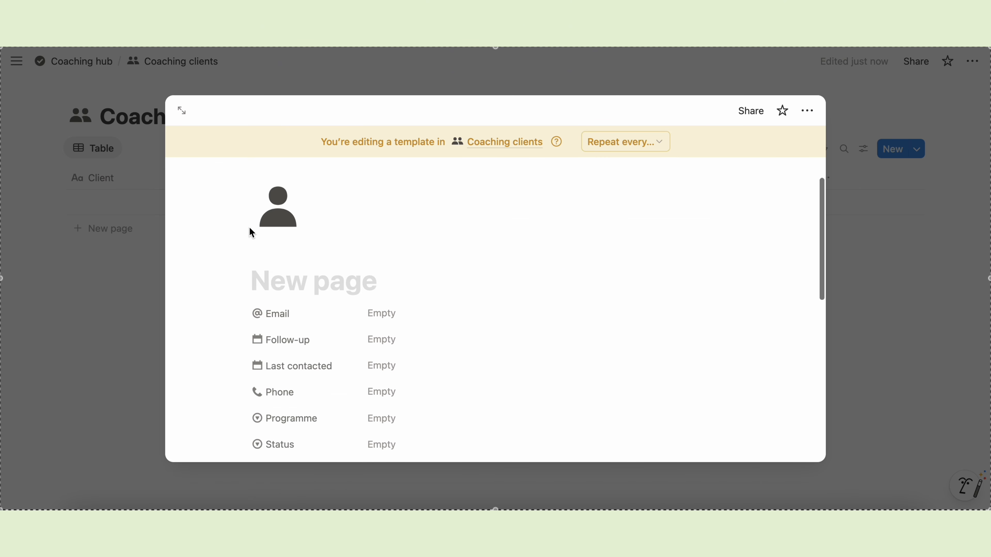
left_click(343, 250)
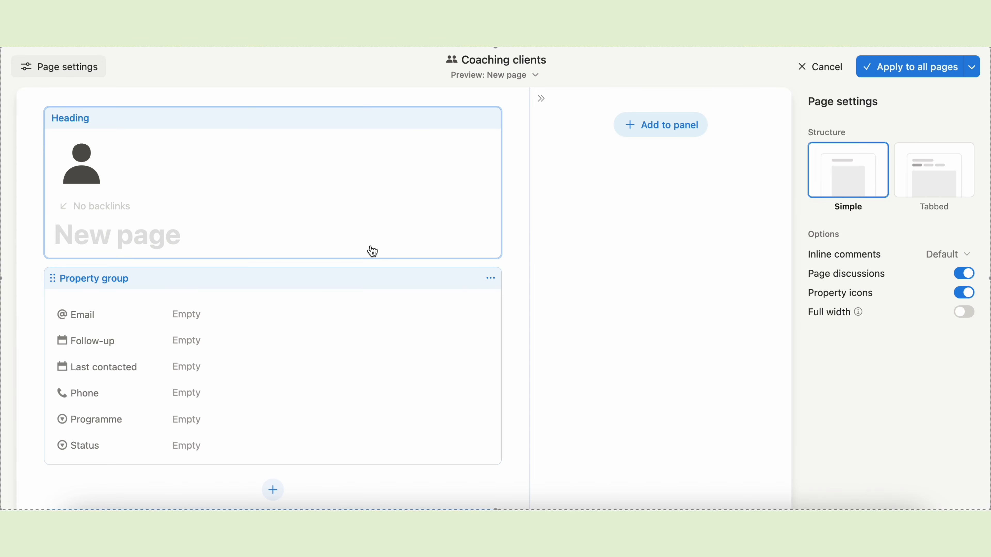
left_click(963, 275)
left_click(964, 293)
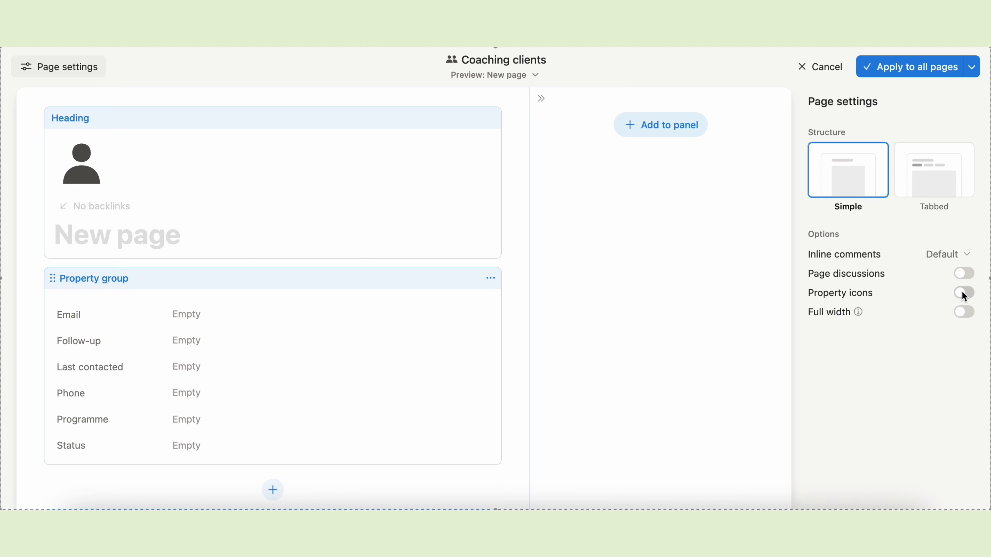
left_click(213, 217)
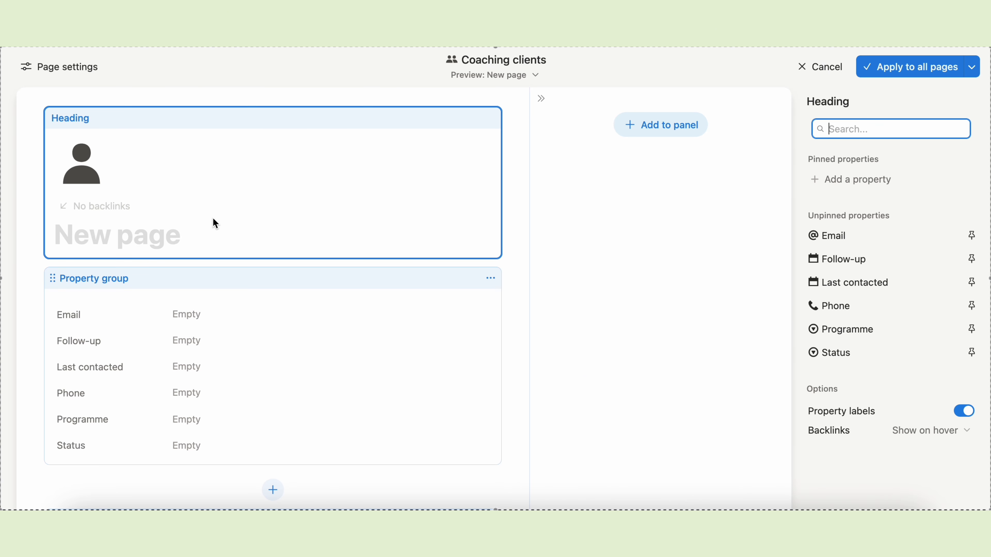
left_click(934, 436)
left_click(880, 491)
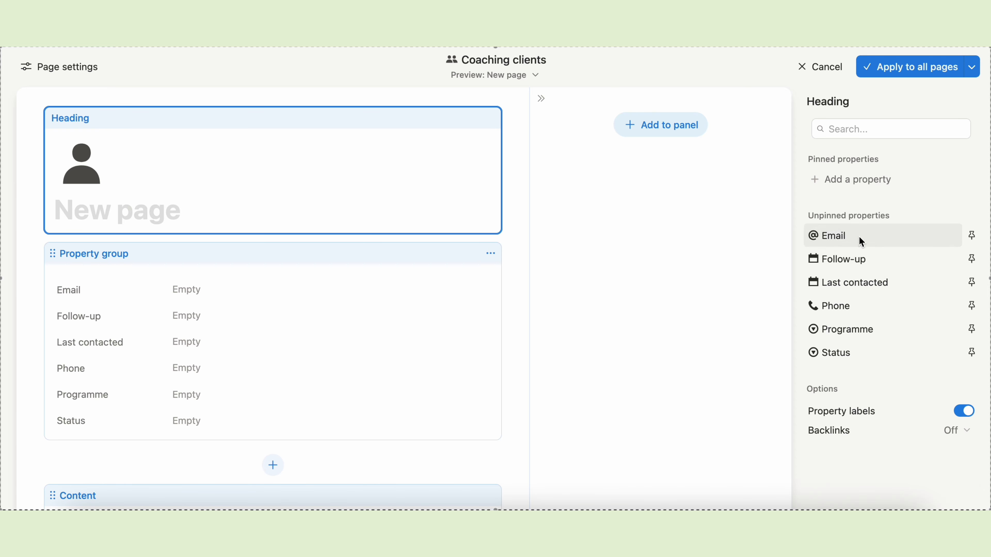
left_click(971, 352)
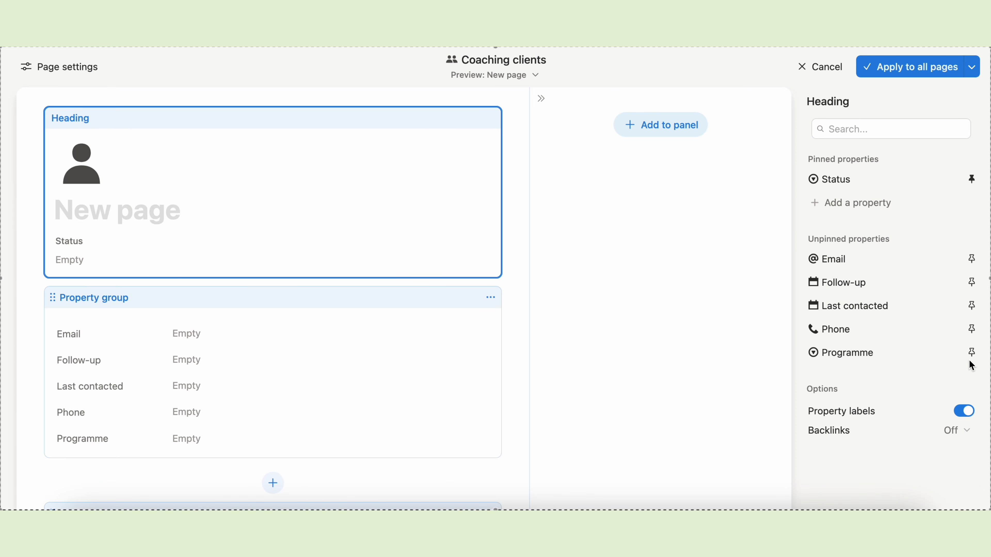
left_click(971, 354)
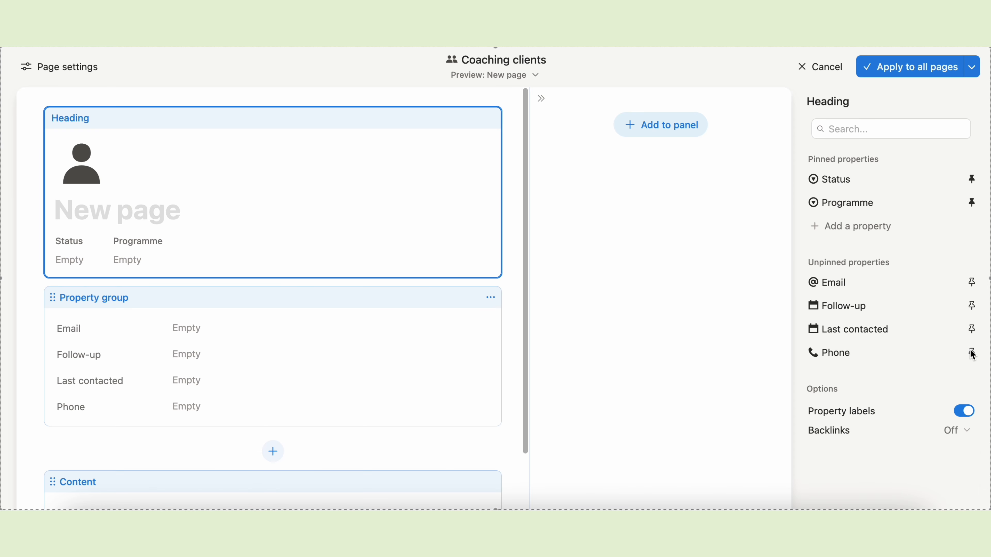
left_click(891, 69)
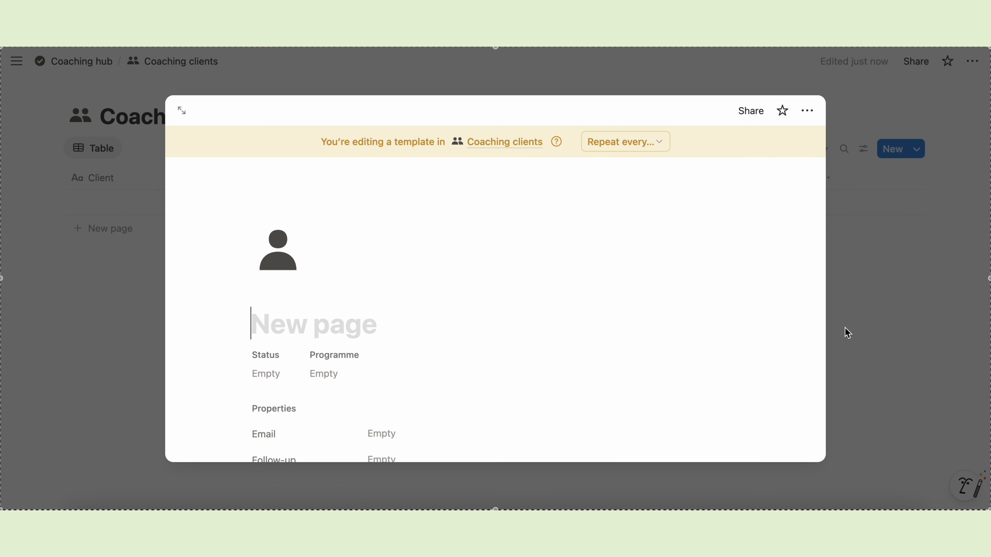
- Set the person-icon client template as the default for all Coaching clients views
left_click(849, 327)
left_click(917, 150)
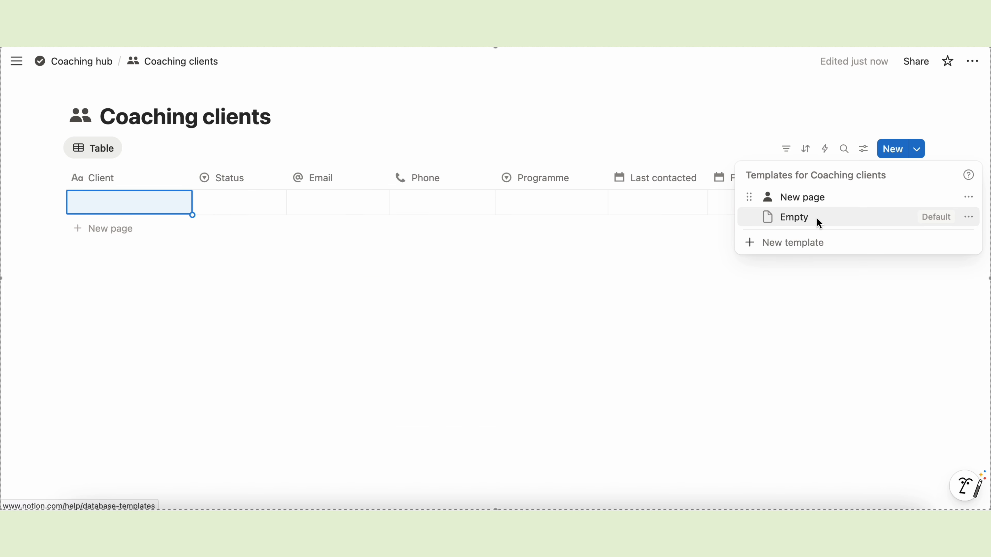
left_click(968, 198)
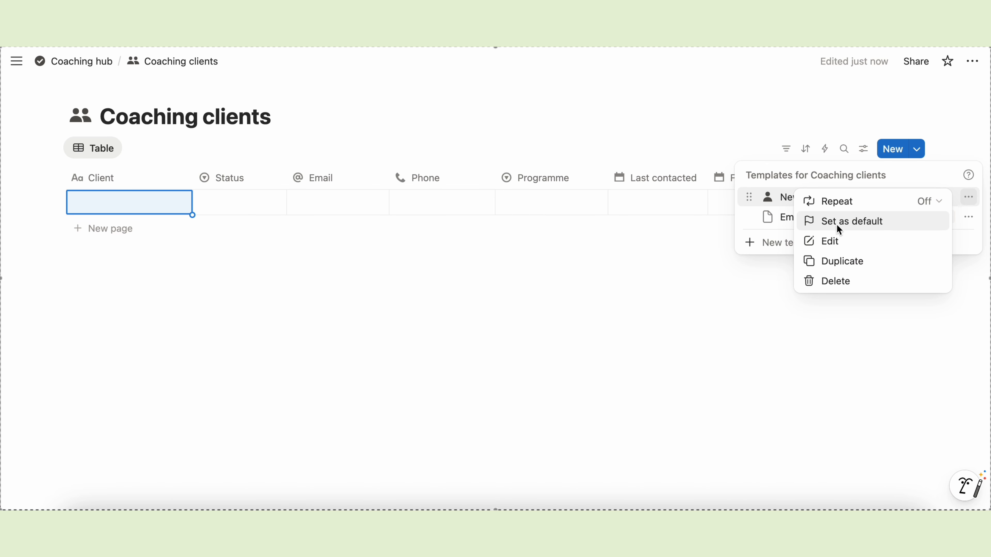
left_click(860, 225)
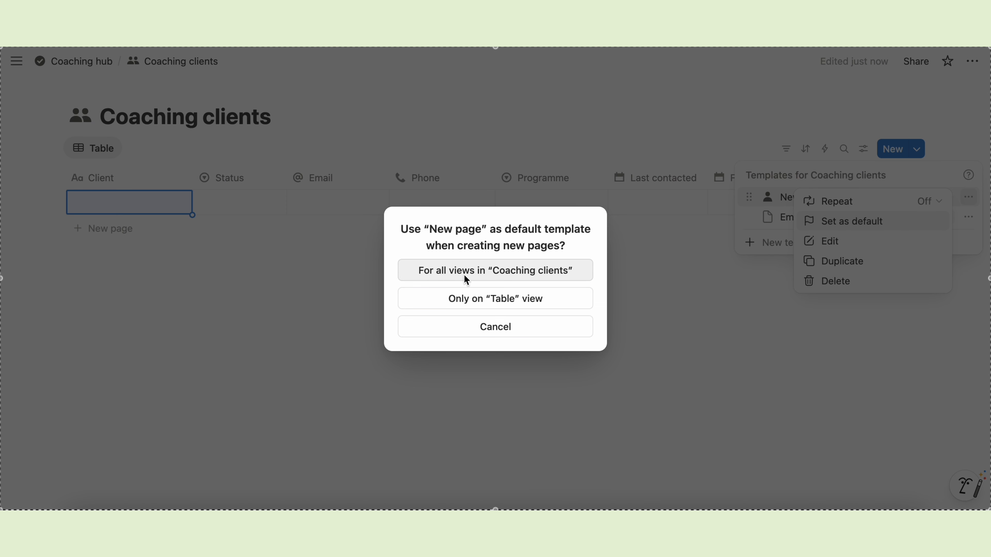
left_click(515, 273)
left_click(571, 261)
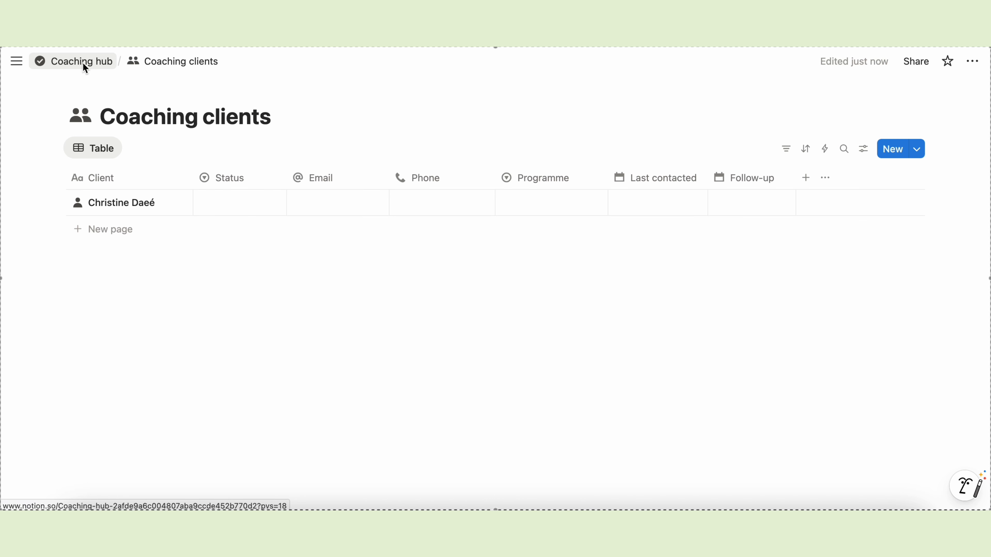
- On Coaching hub, insert a full-page database titled 'Coaching sessions' with a speech-bubbles icon
left_click(84, 64)
left_click(141, 393)
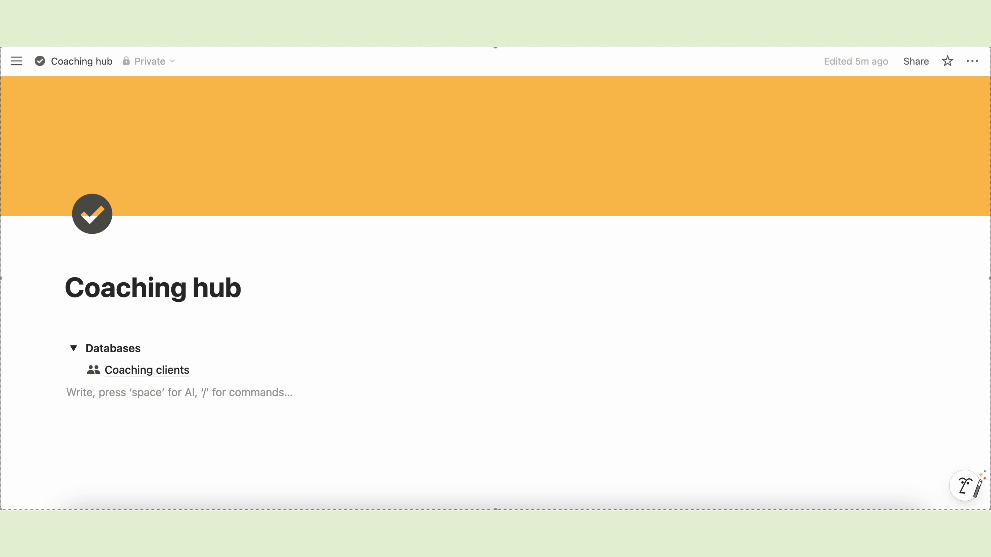
type("/data")
left_click(175, 248)
type("Coaching sessions")
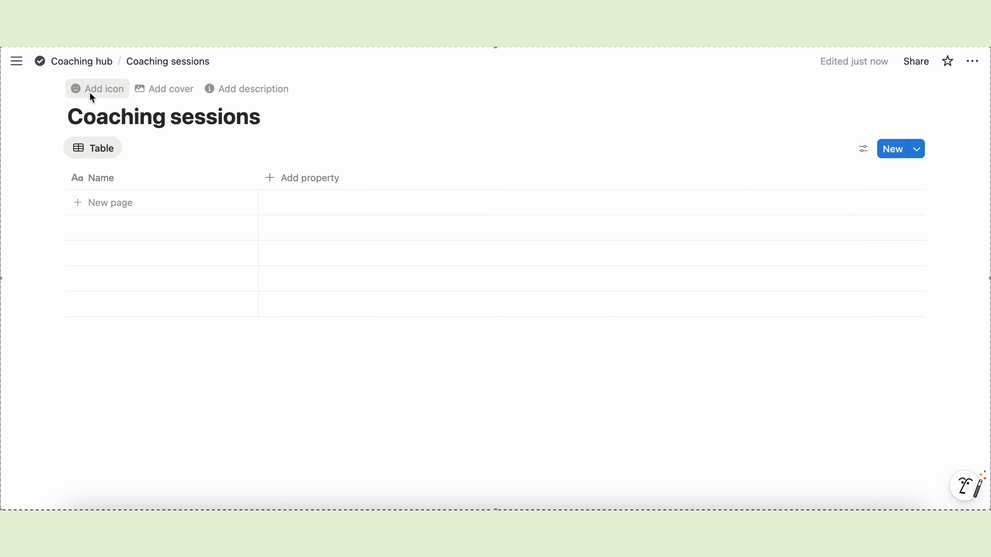
left_click(89, 92)
left_click(57, 154)
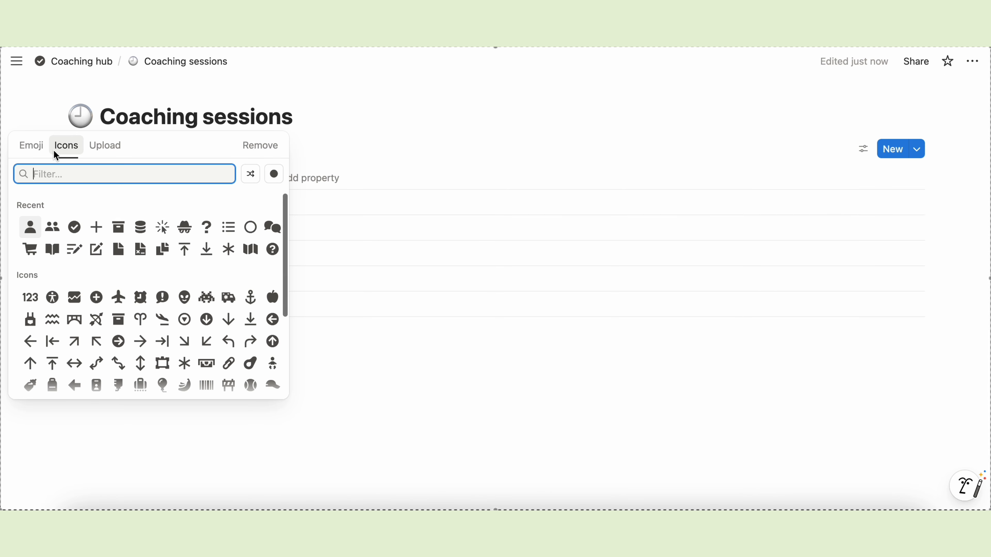
left_click(273, 227)
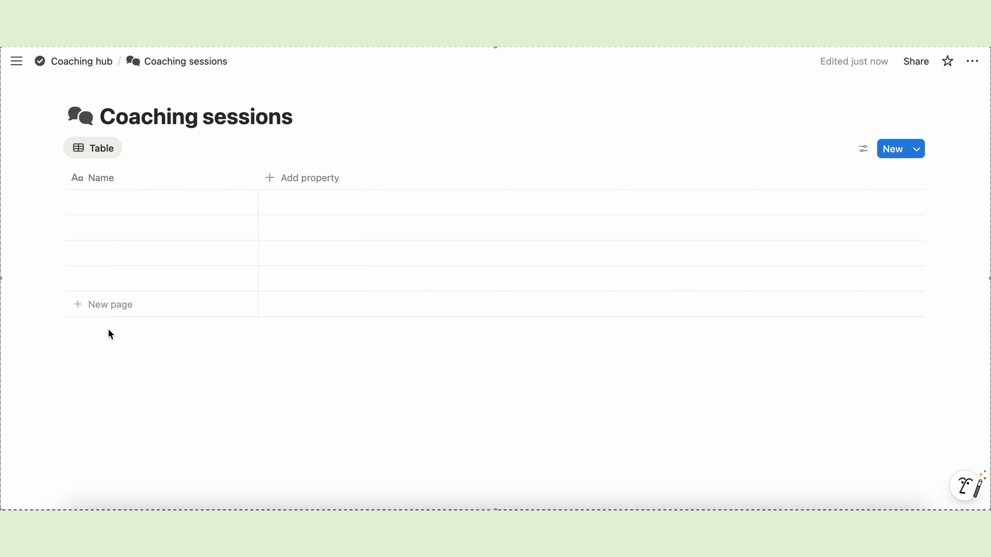
- Rename the title column to Session and add a Date property, narrowing both columns
left_click(139, 178)
type("Session")
key("Return")
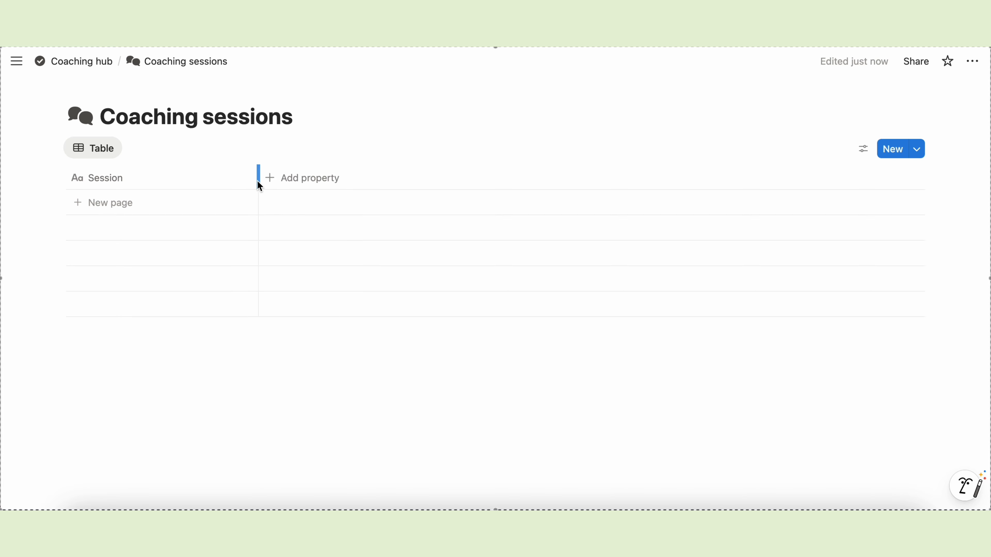
left_click_drag(257, 178, 187, 178)
left_click(224, 182)
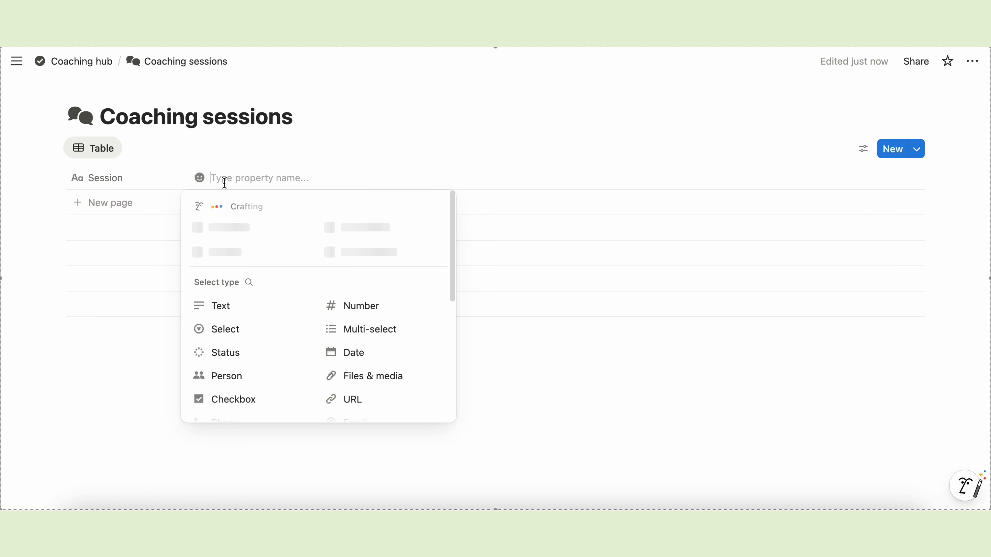
left_click(353, 352)
left_click_drag(326, 178, 292, 178)
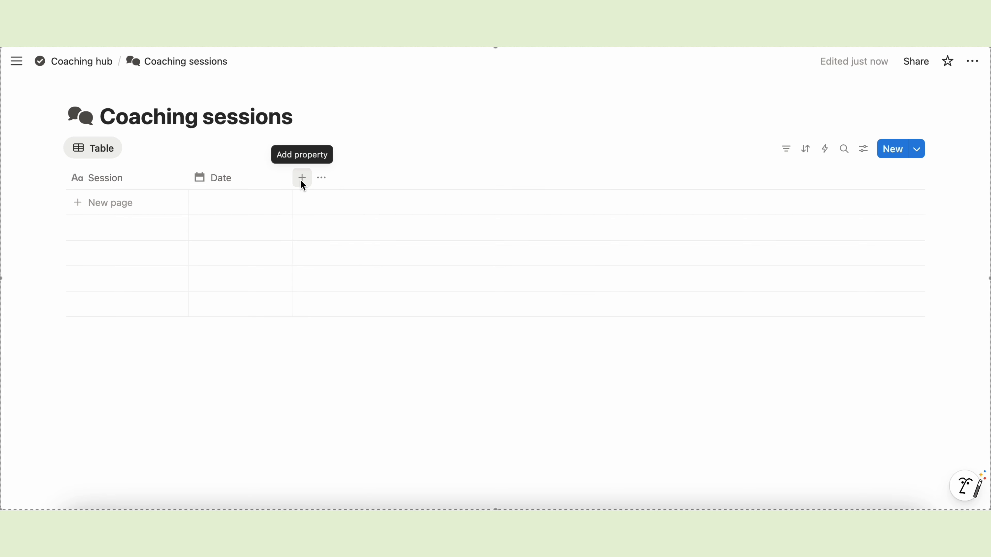
- Add a select property named Duration
left_click(302, 180)
left_click(327, 330)
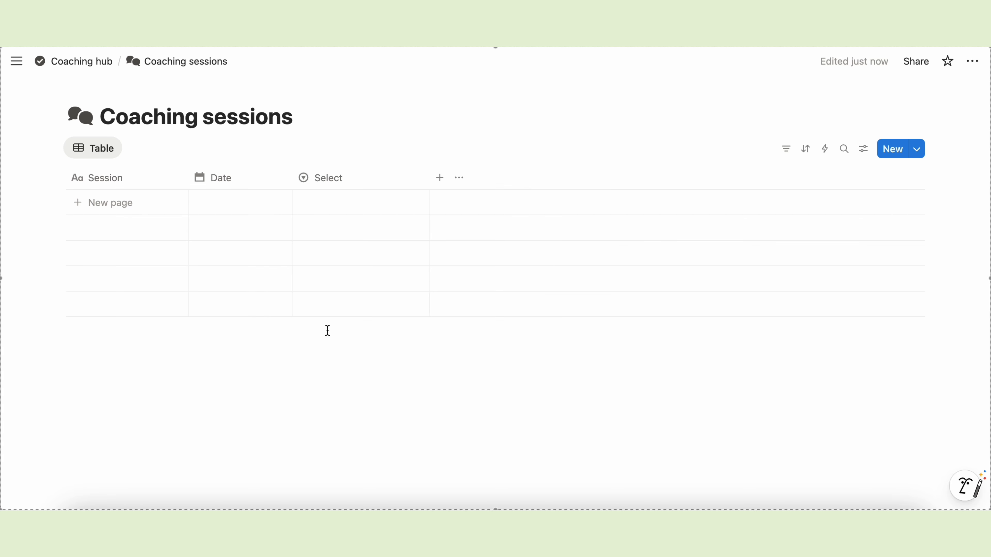
left_click(343, 183)
type("Duration")
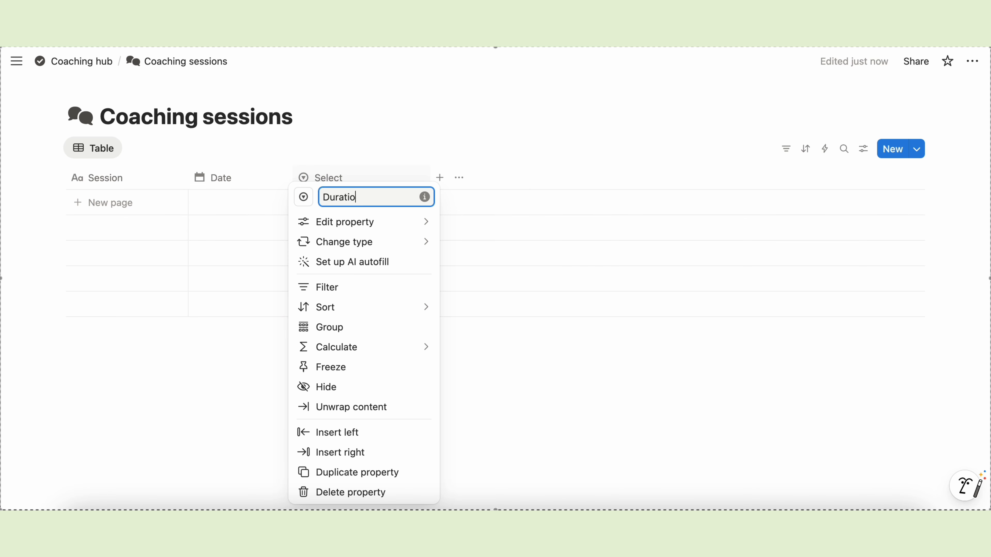
- Give Duration the options 30 minutes, 1 hour and 2 hours, colouring 30 minutes blue
mouse_move(430, 226)
left_click(475, 301)
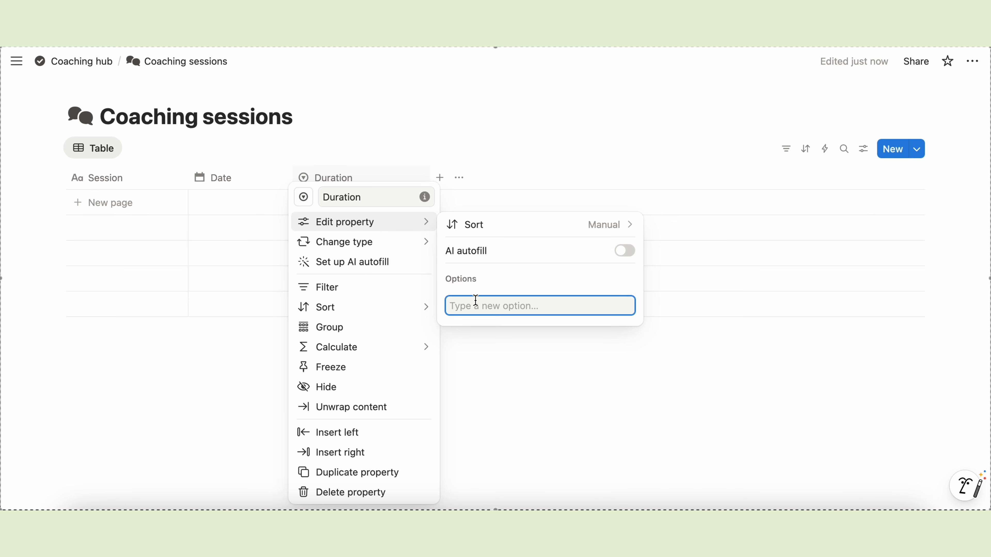
type("30 minutes")
key("Return")
type("1 hour")
key("Return")
type("2 hours")
key("Return")
left_click(476, 340)
left_click(527, 432)
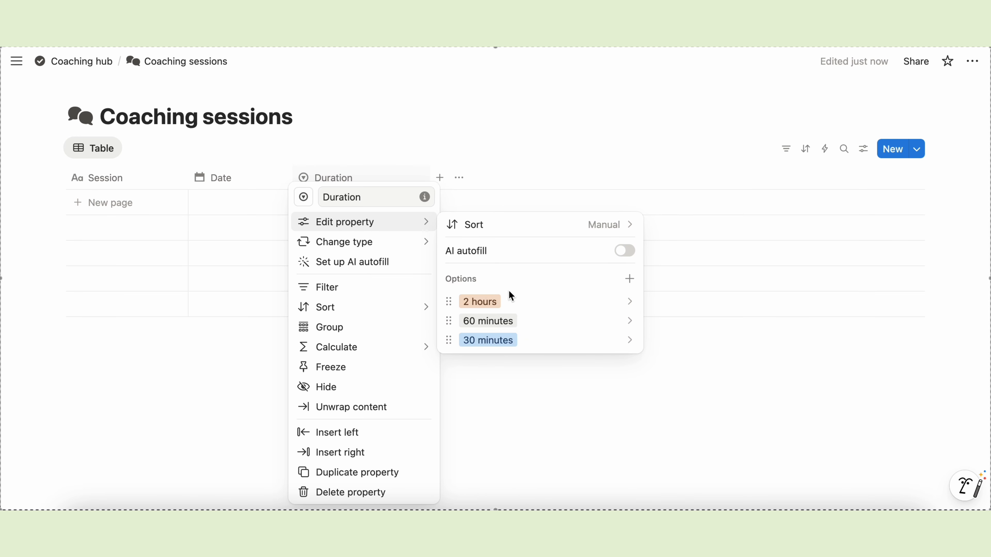
left_click(474, 320)
left_click(458, 436)
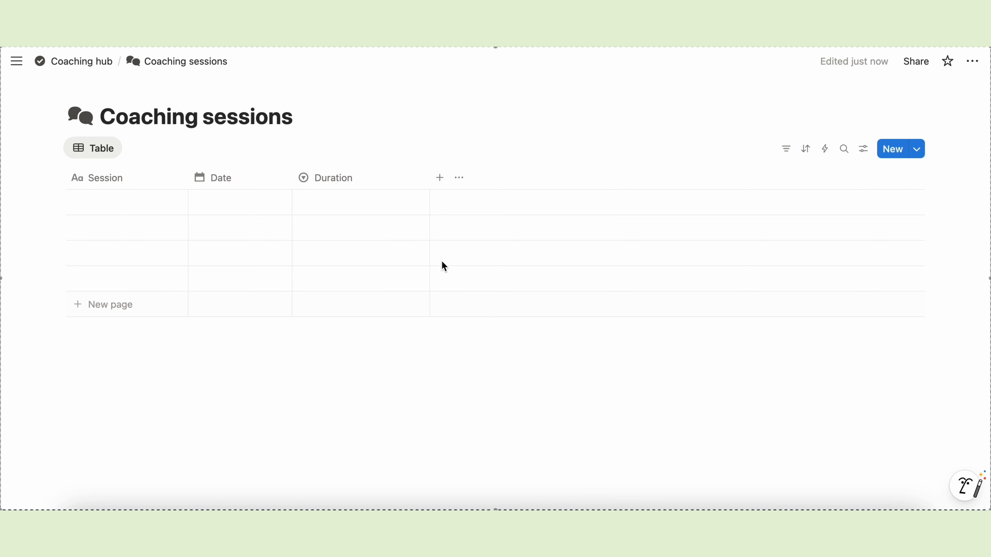
- Add a two-way relation named Client to Coaching clients, with the reverse property named Sessions
left_click(439, 176)
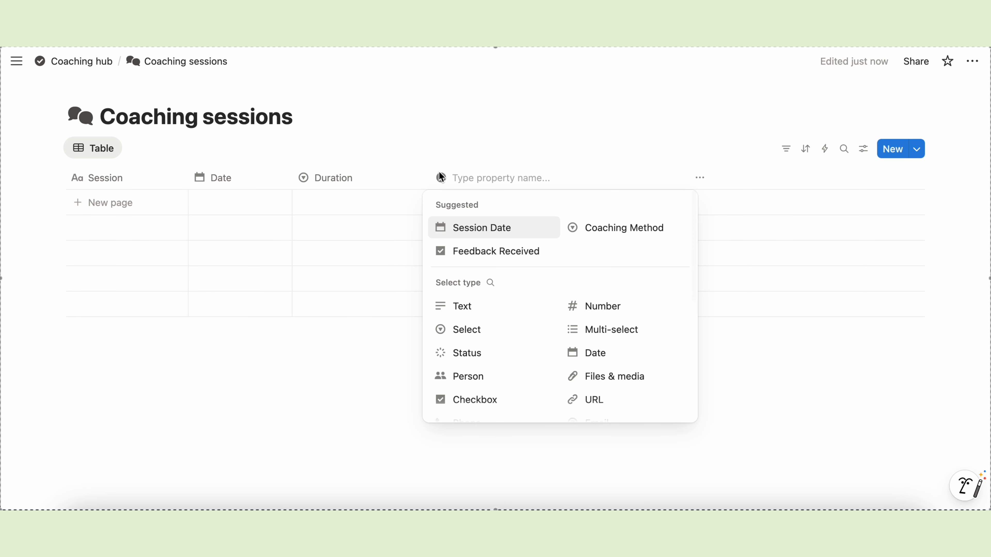
scroll(494, 397, "down", 3)
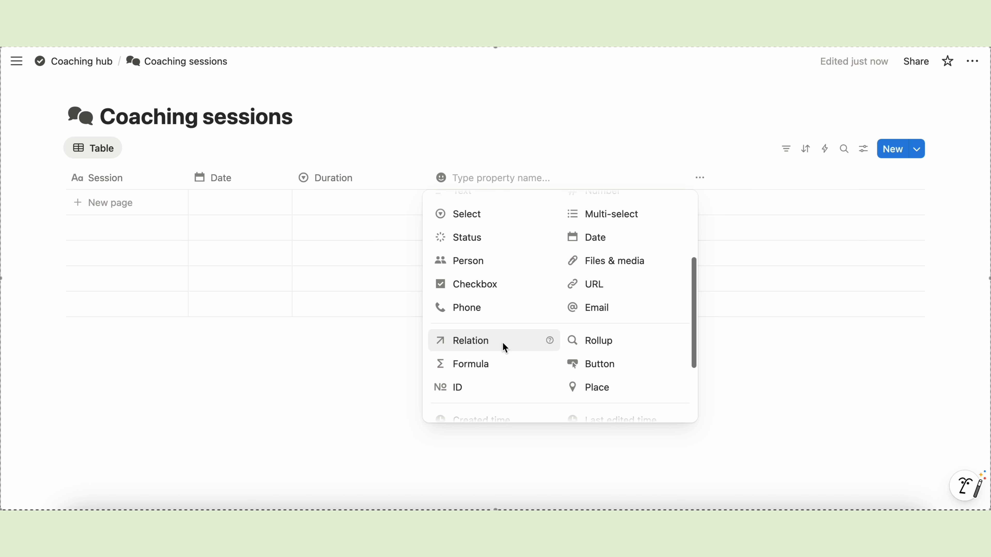
left_click(502, 342)
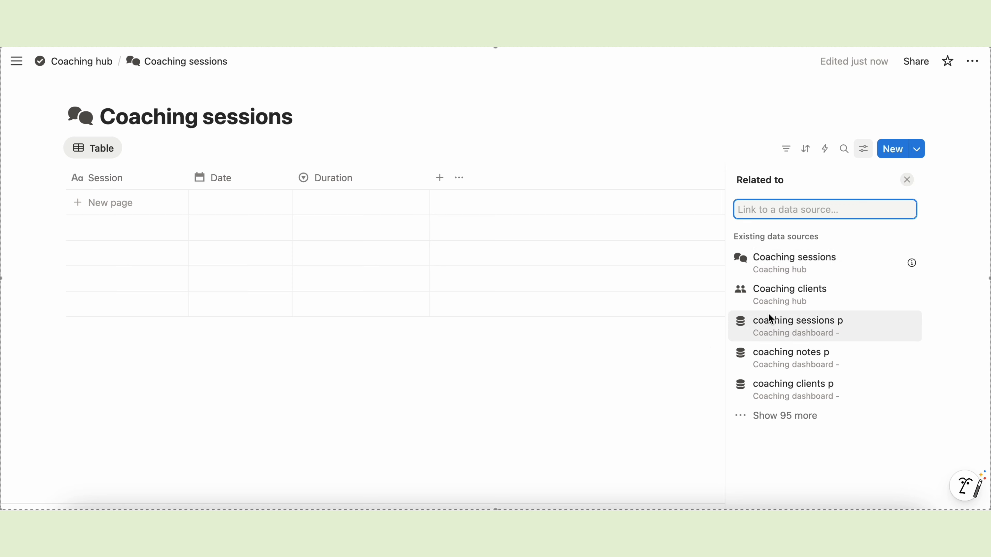
left_click(786, 298)
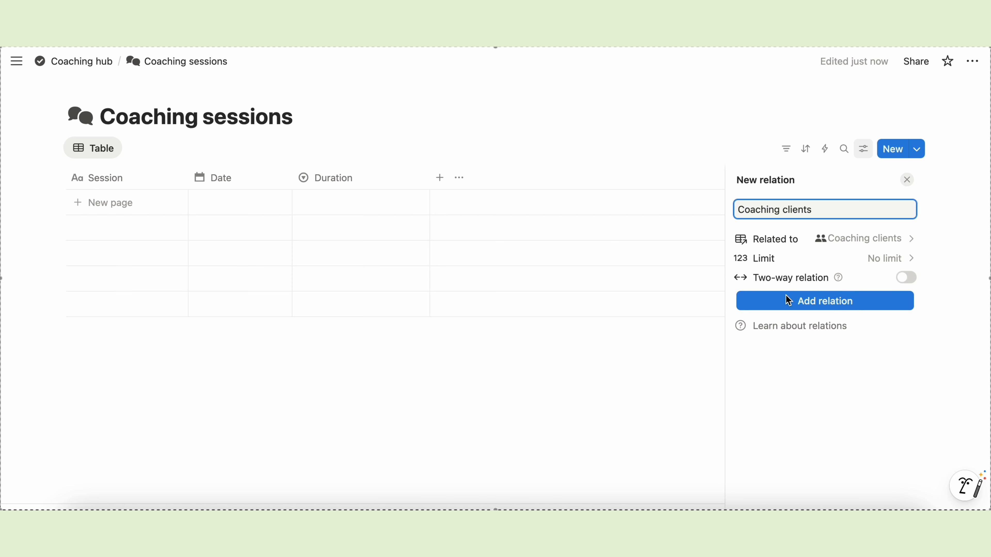
key("super+a")
type("Client")
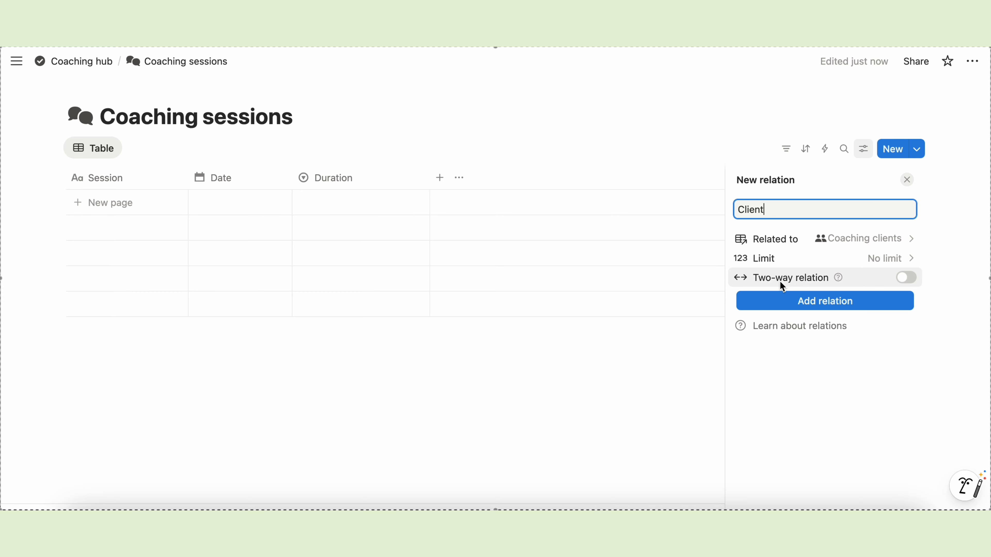
left_click(906, 277)
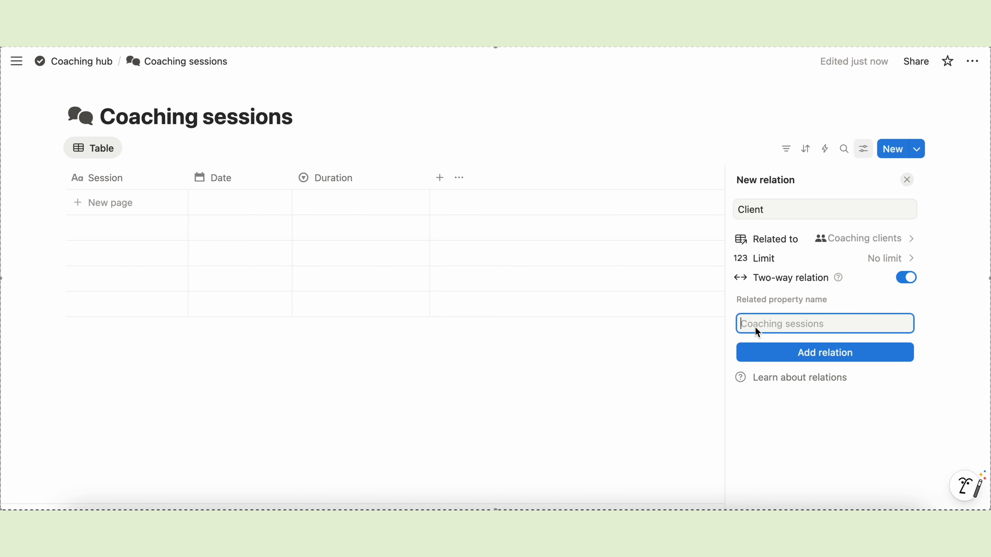
type("Sessions")
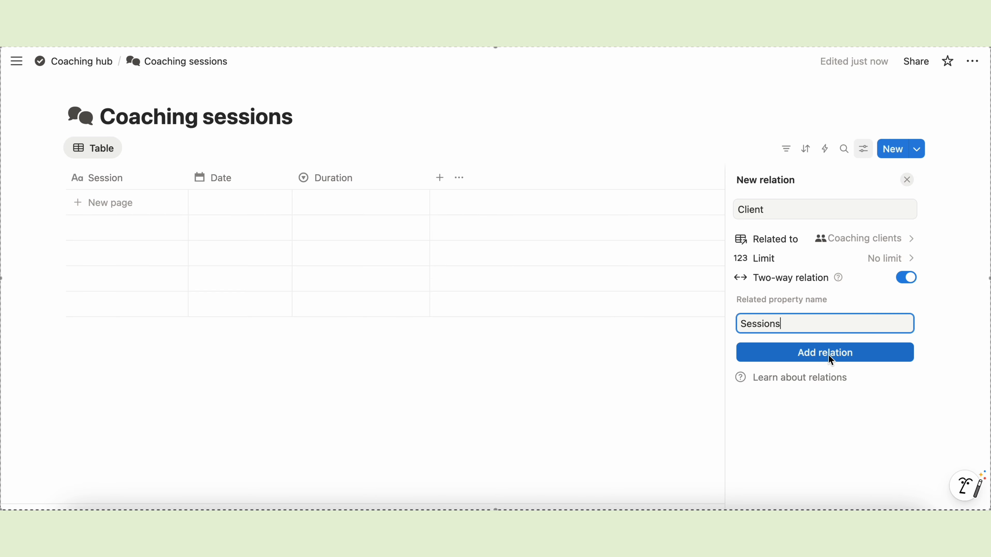
left_click(800, 353)
left_click(679, 378)
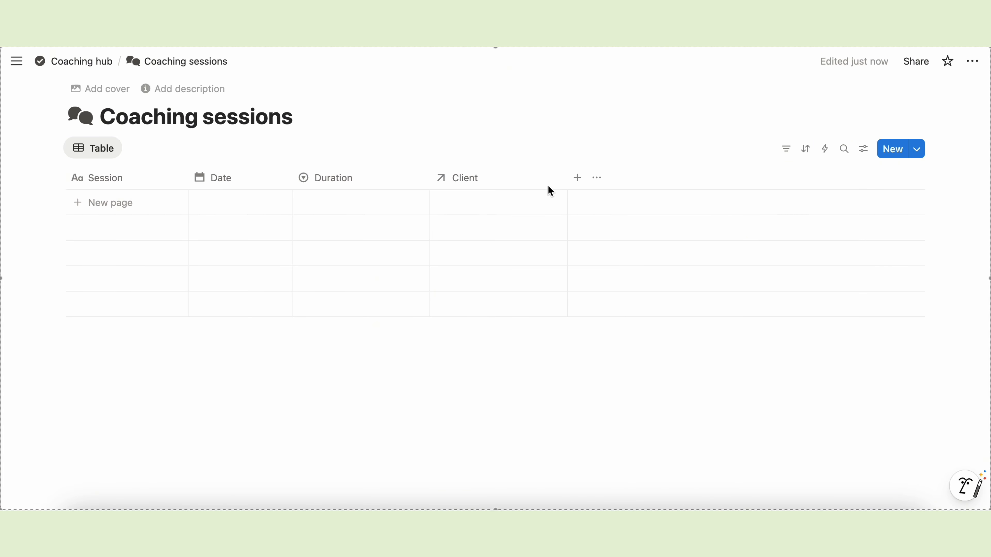
left_click(577, 177)
- Add a checkbox column named Done
scroll(677, 352, "down", 2)
left_click(613, 316)
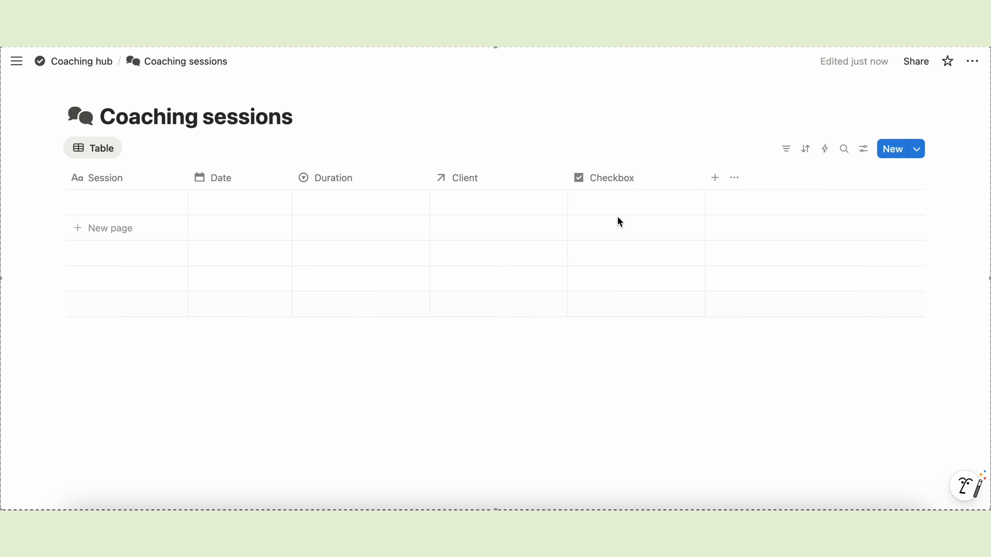
double_click(610, 207)
type("Done")
left_click(698, 178)
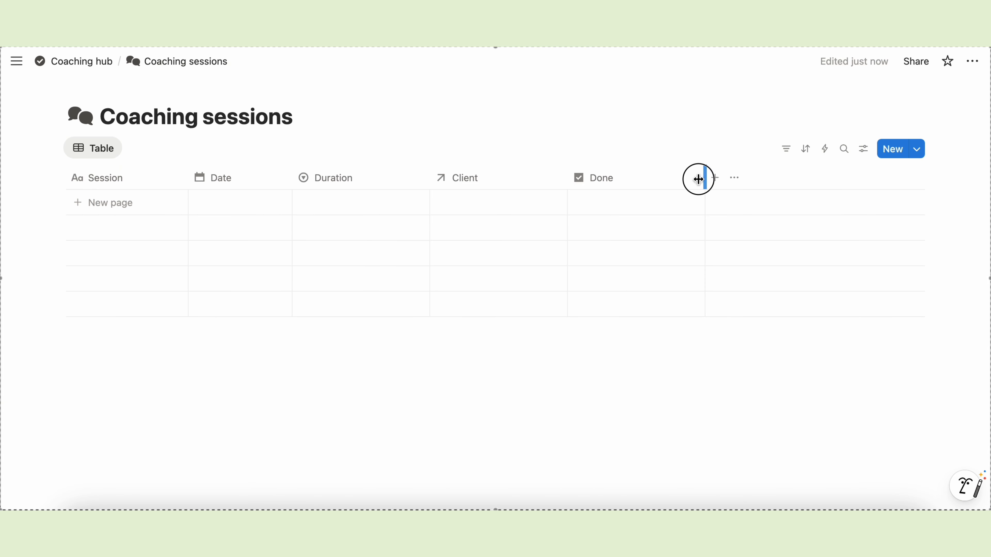
- Create a new session template with a speech-bubble icon
left_click(918, 149)
left_click(801, 214)
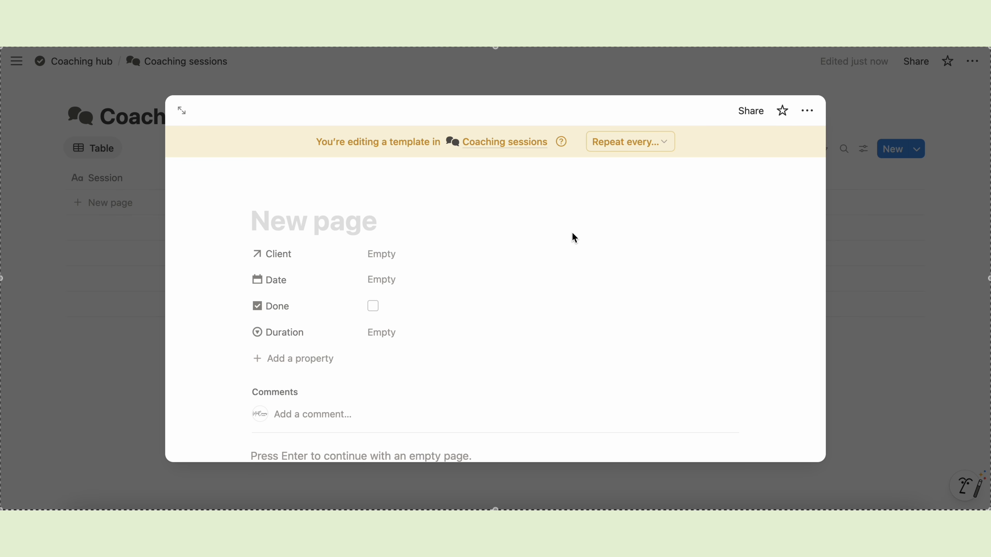
left_click(269, 189)
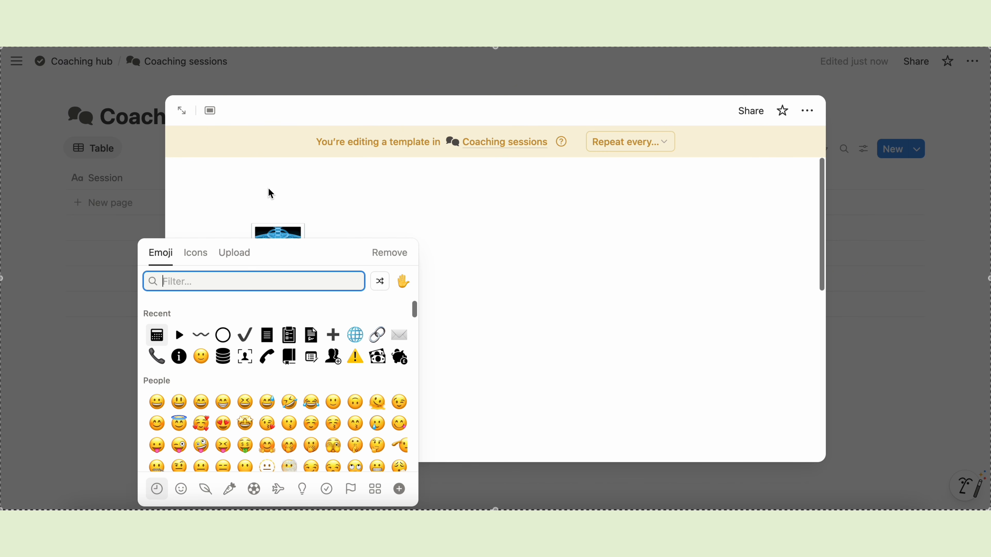
left_click(195, 253)
type("bubb")
left_click(180, 315)
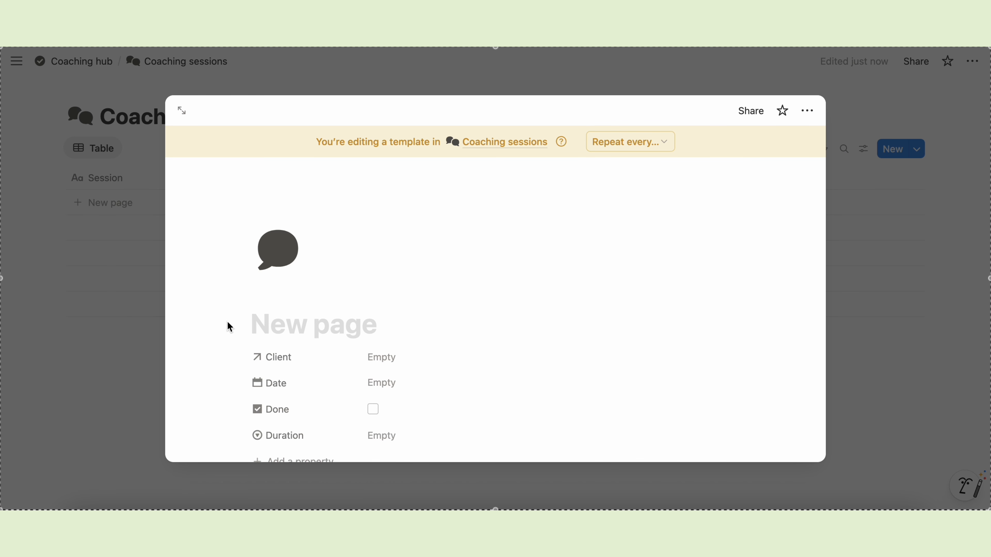
- In the template layout, turn off backlinks and pin Date and Done under the title for all pages
left_click(363, 246)
left_click(368, 248)
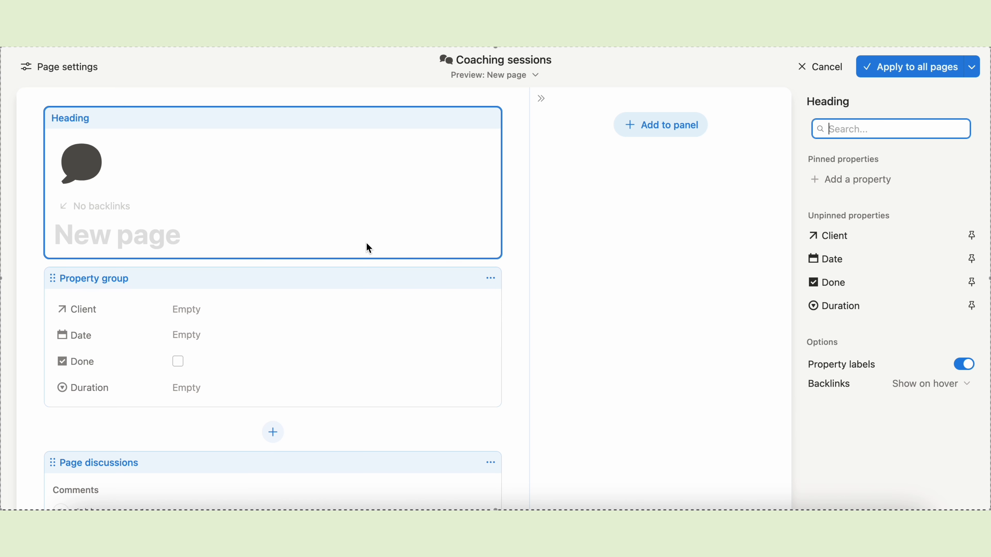
left_click(948, 383)
left_click(896, 446)
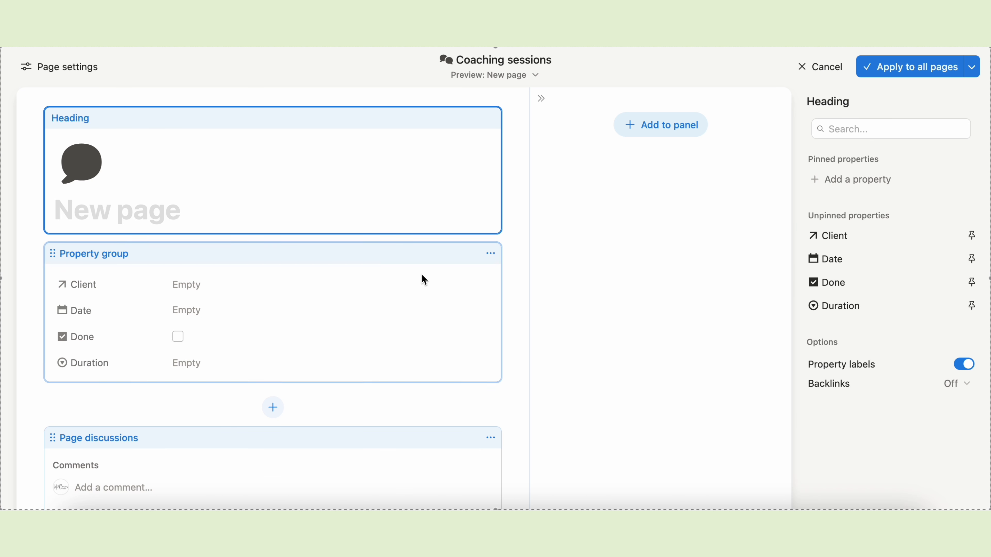
left_click(971, 259)
left_click(972, 282)
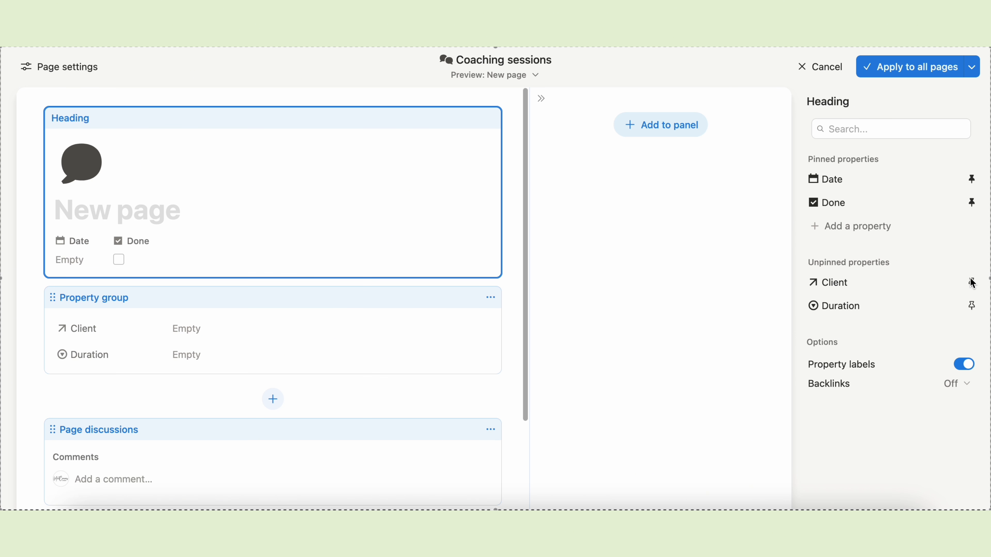
left_click(893, 66)
left_click(910, 187)
- Make the new template the default for every view and move Done to the first column
left_click(916, 150)
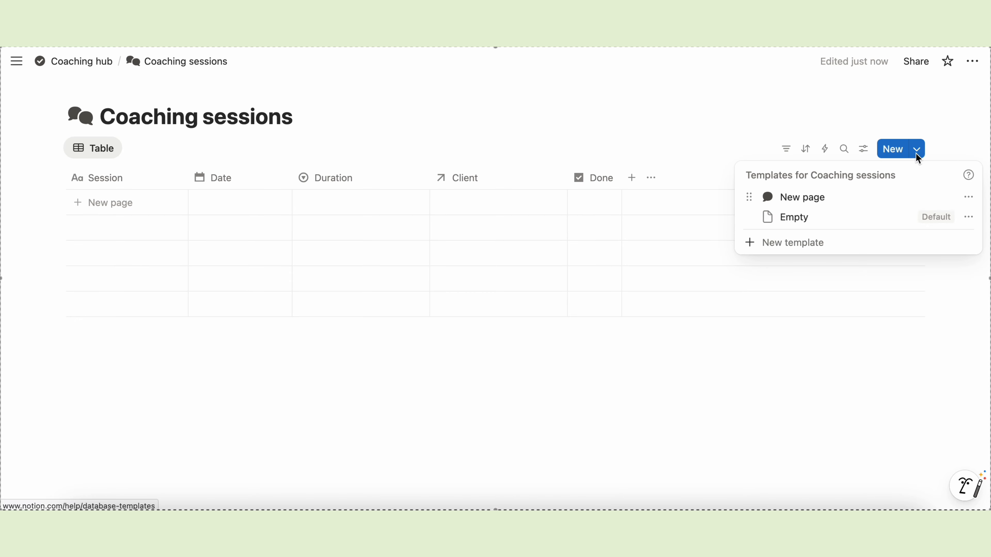
left_click(968, 197)
left_click(872, 220)
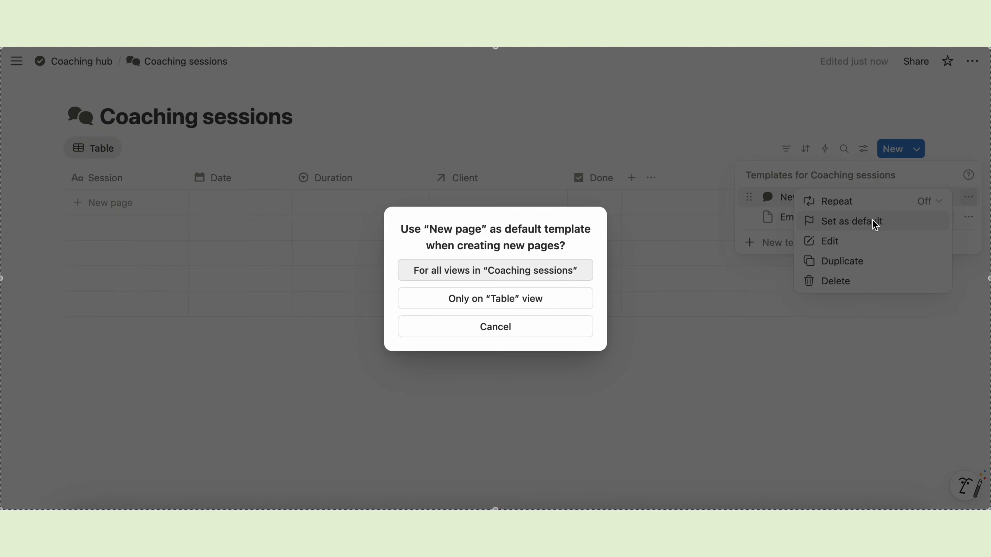
left_click(504, 270)
left_click(439, 387)
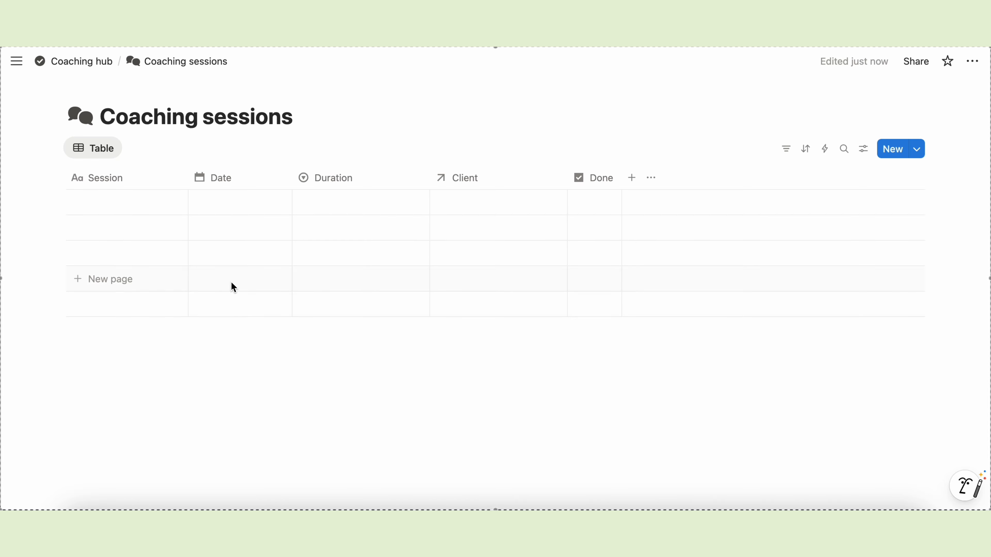
left_click_drag(597, 177, 99, 191)
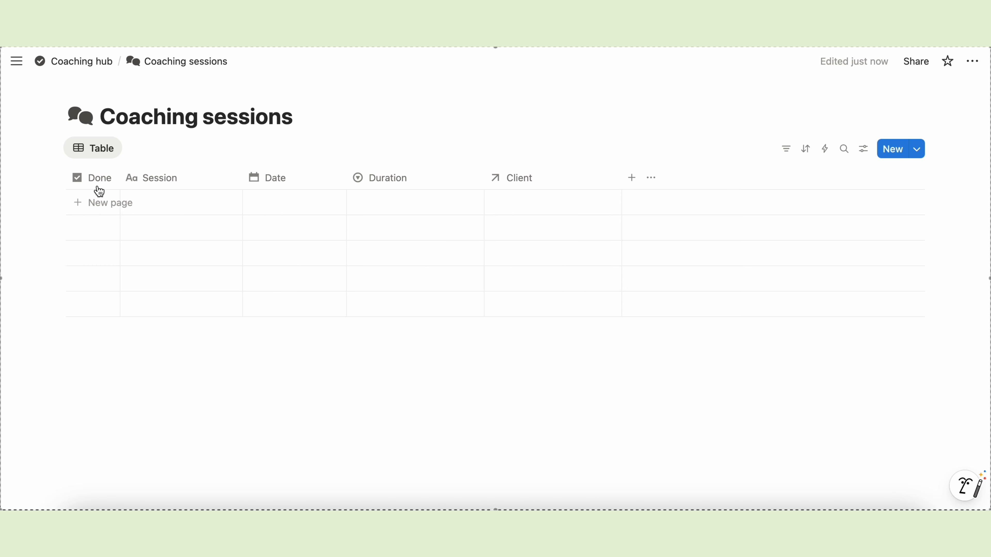
- Open Coaching clients from the hub and link a new 'Session 1' in the client's Sessions field
left_click(85, 63)
left_click(122, 370)
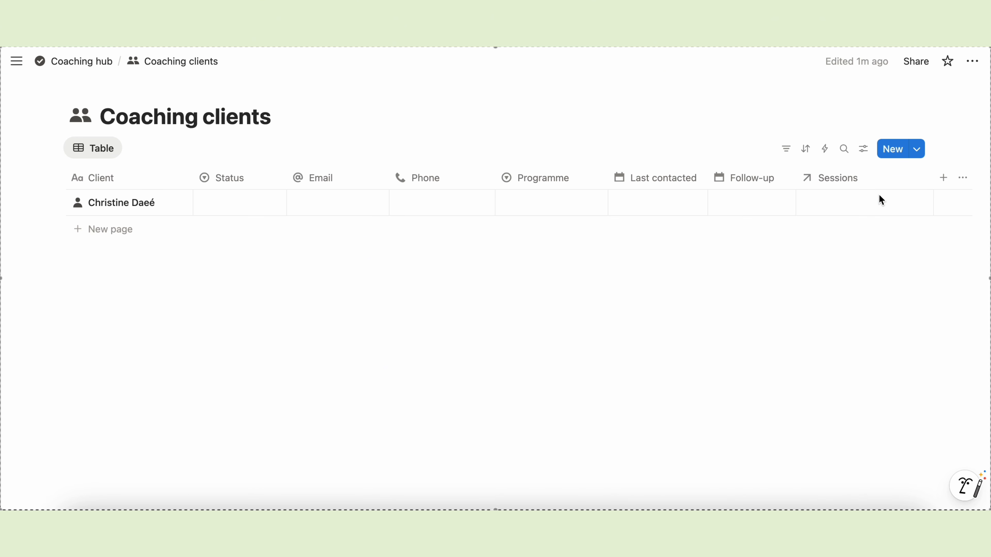
left_click(820, 207)
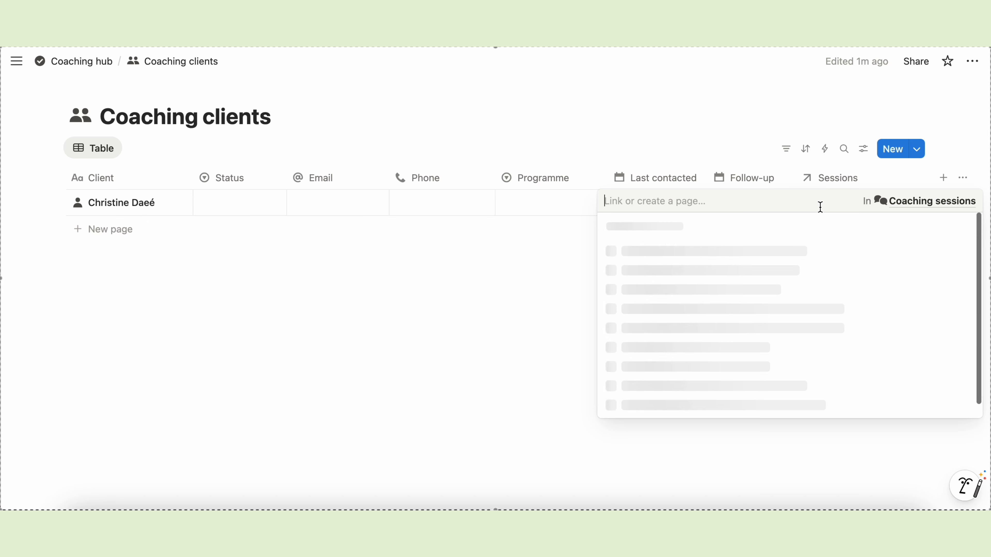
type("Session 1")
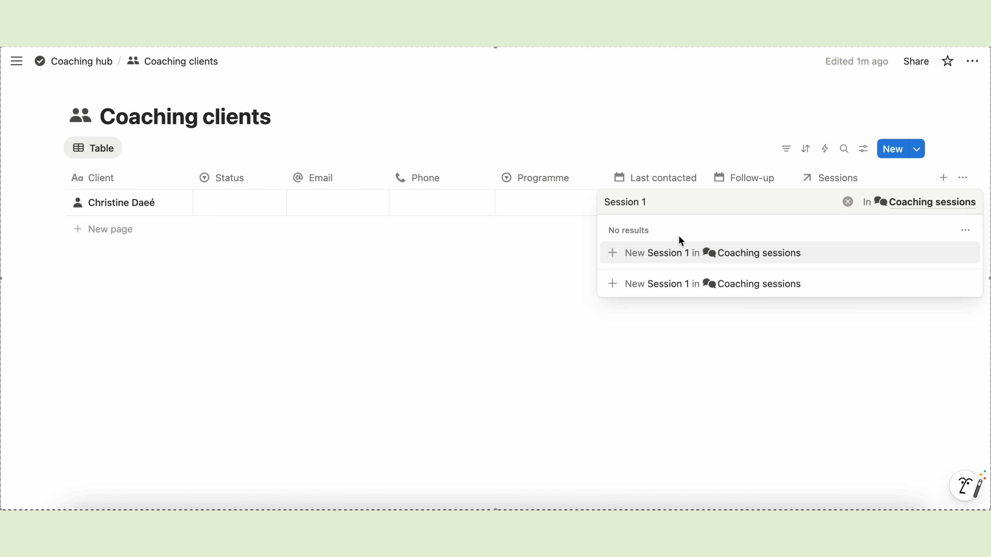
left_click(648, 284)
left_click(546, 285)
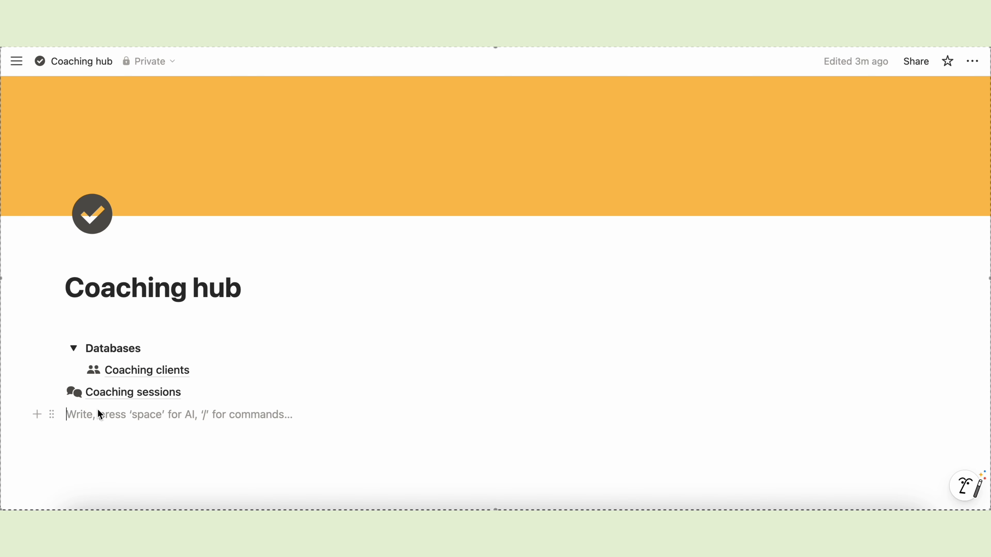
- Insert a full-page database titled 'Coaching notes' with a note icon
type("/databa")
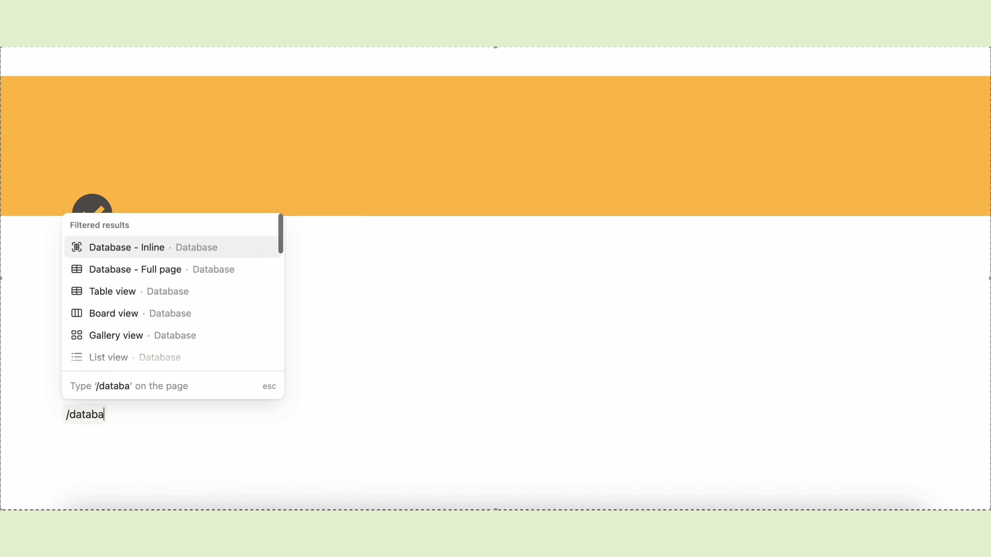
left_click(155, 269)
type("Coaching notes")
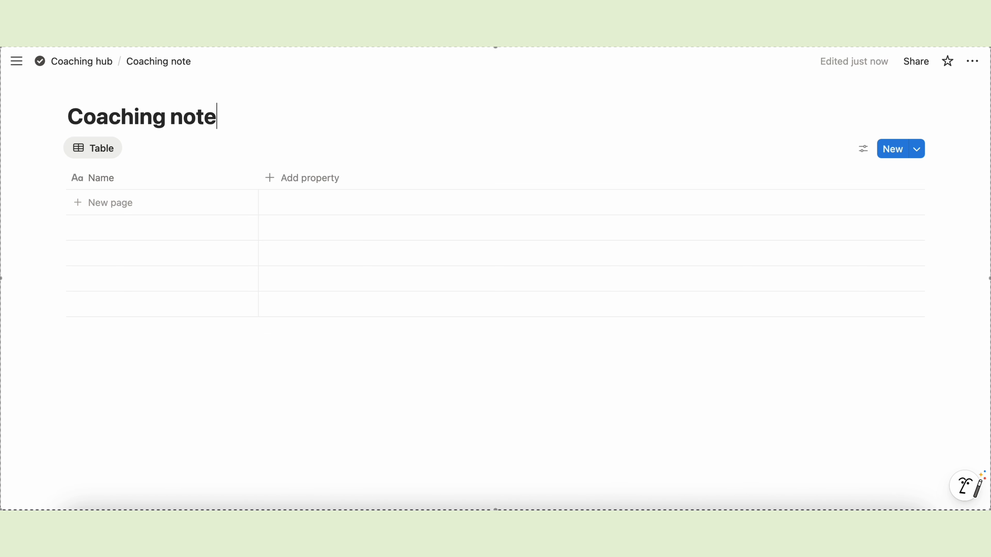
left_click(80, 91)
type("page")
left_click(162, 206)
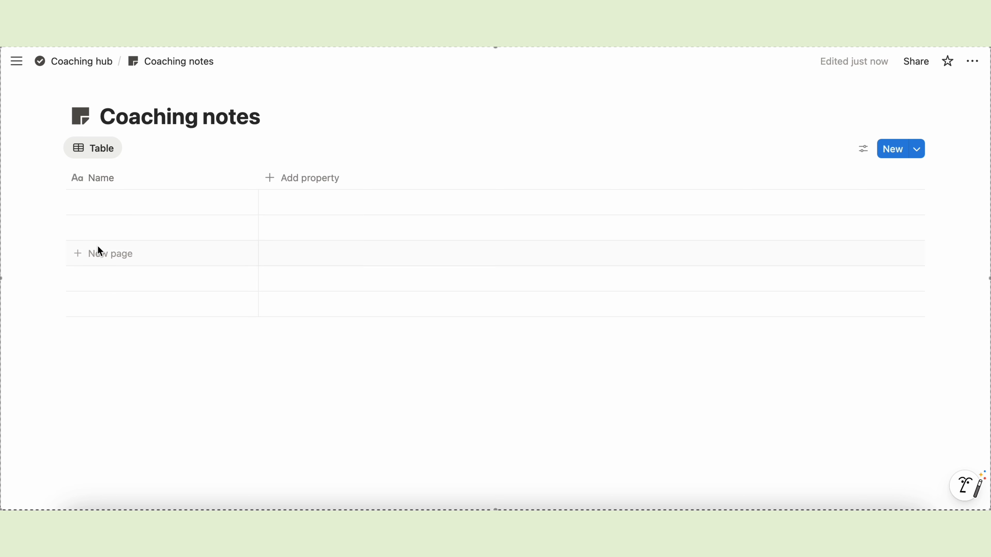
- Rename the Name column to Notes
left_click(114, 186)
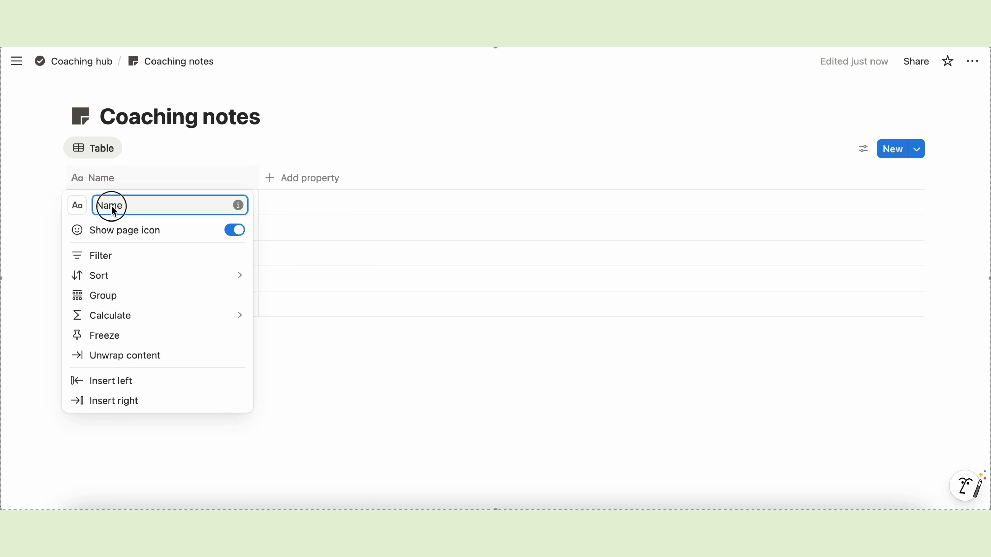
type("Notes")
key("Return")
left_click(270, 177)
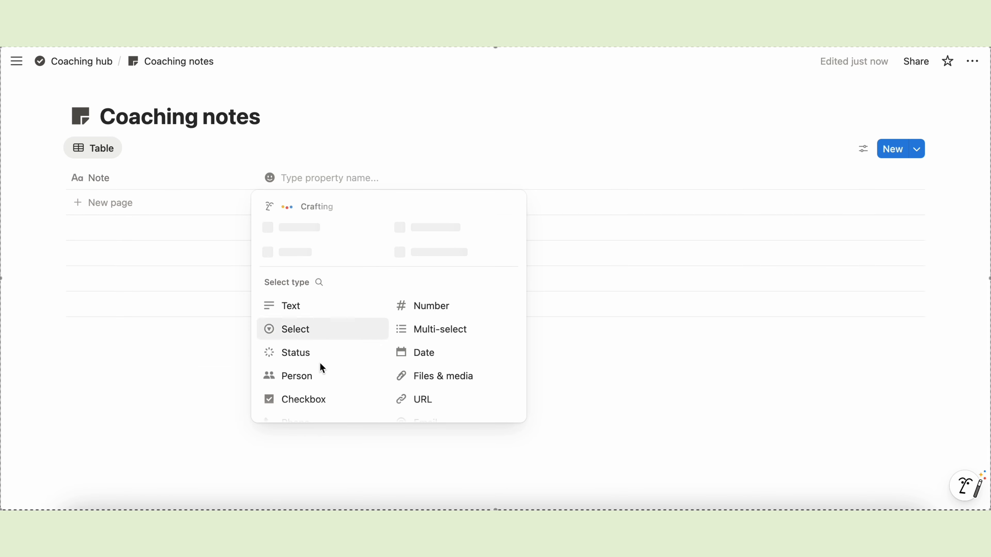
scroll(356, 394, "down", 4)
- Add a two-way relation named Client linking Coaching notes to Coaching clients
left_click(304, 336)
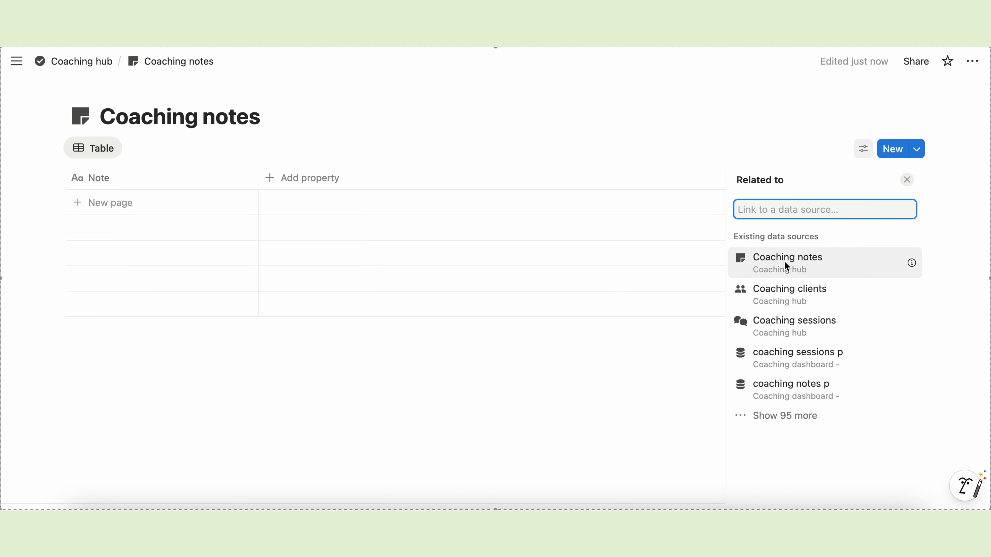
left_click(828, 289)
left_click(906, 278)
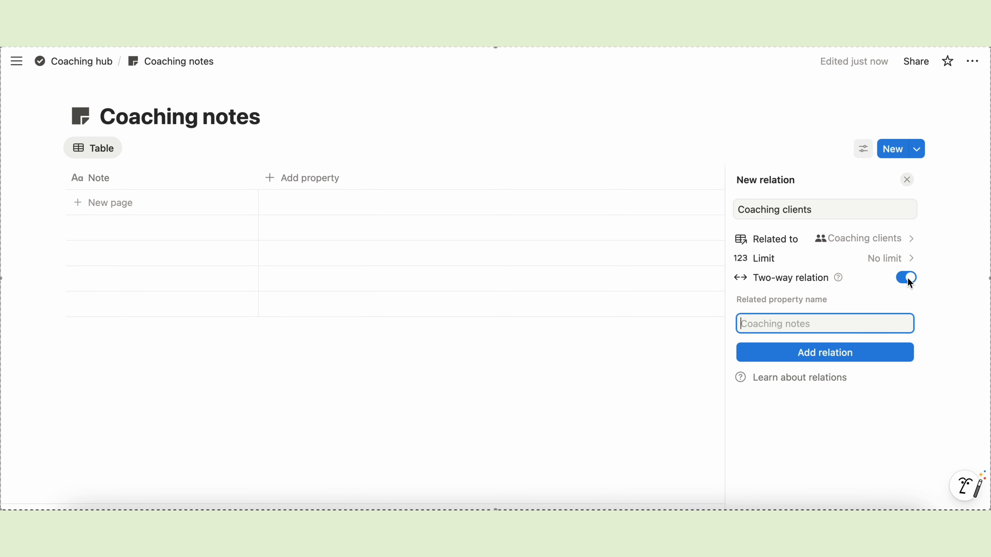
left_click_drag(813, 211, 723, 215)
type("Client")
left_click(767, 324)
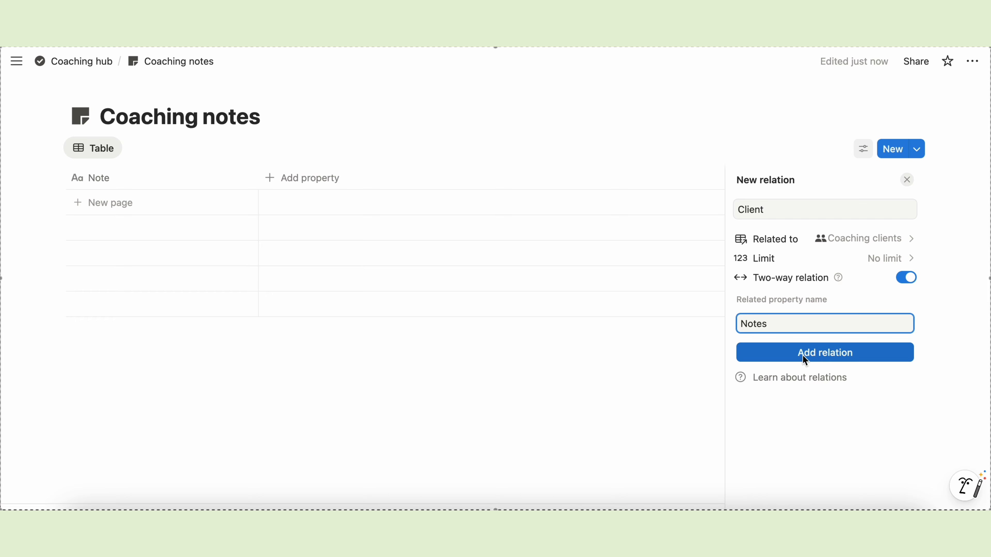
left_click(823, 358)
left_click(684, 358)
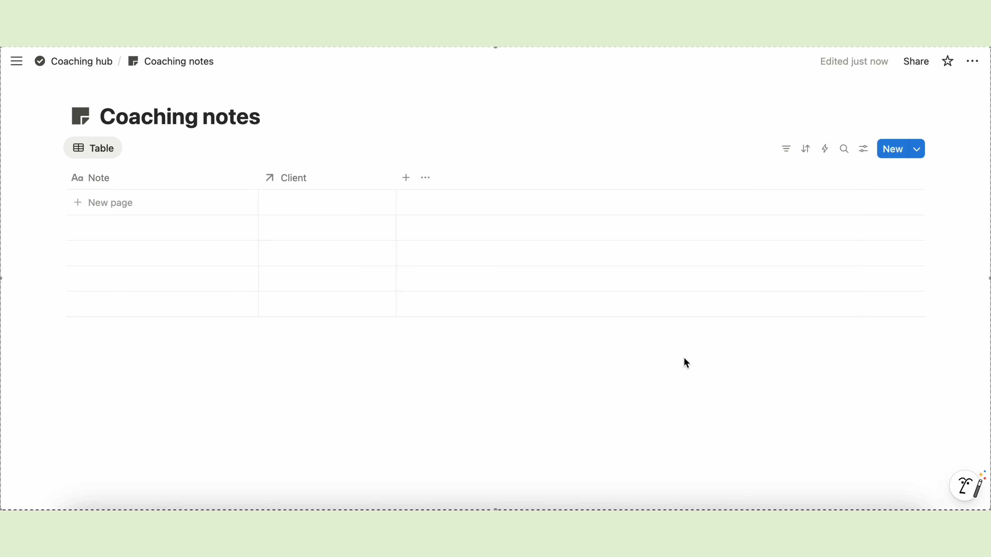
- Add a two-way Sessions relation to Coaching sessions, with the reverse property named Notes
left_click(406, 177)
scroll(457, 351, "down", 5)
left_click(447, 307)
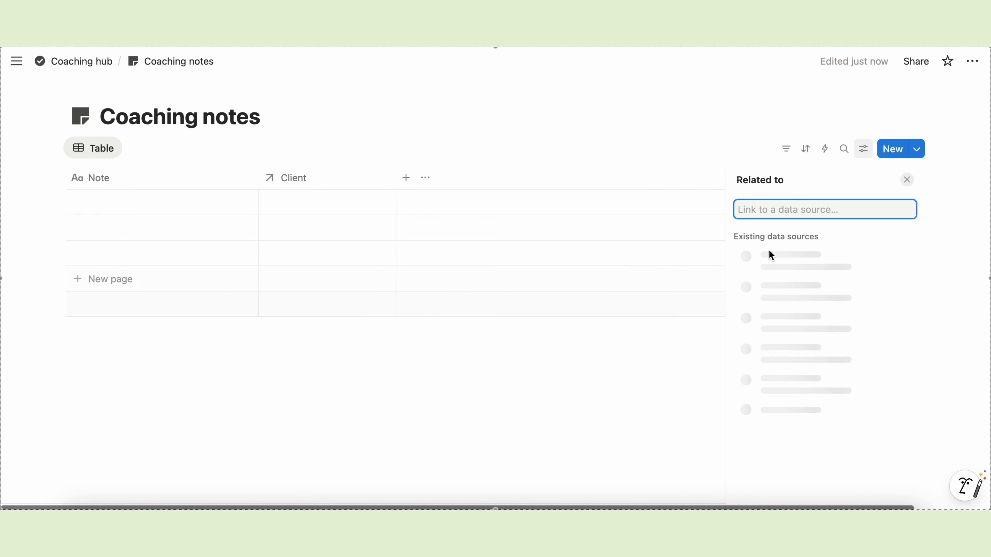
left_click(810, 321)
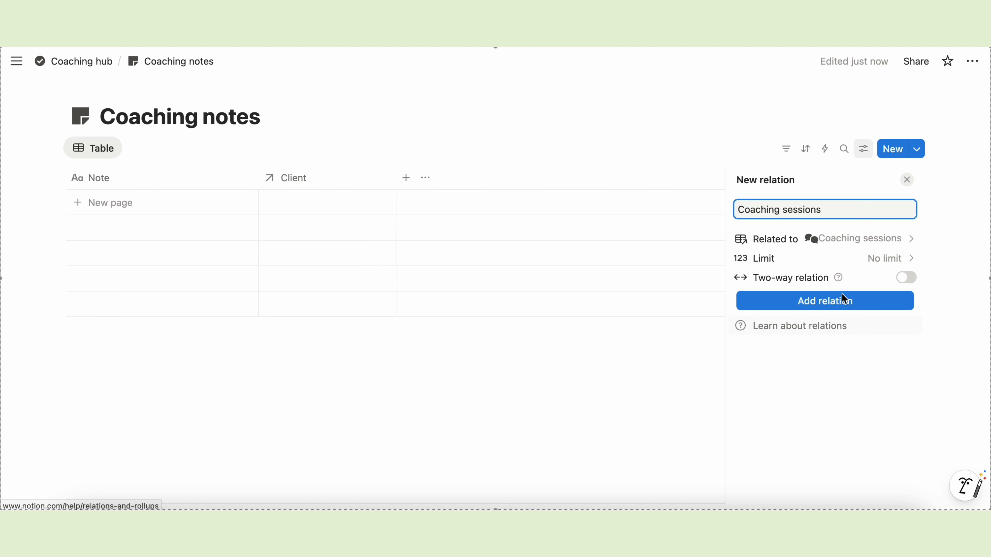
left_click(906, 278)
left_click_drag(831, 207, 714, 217)
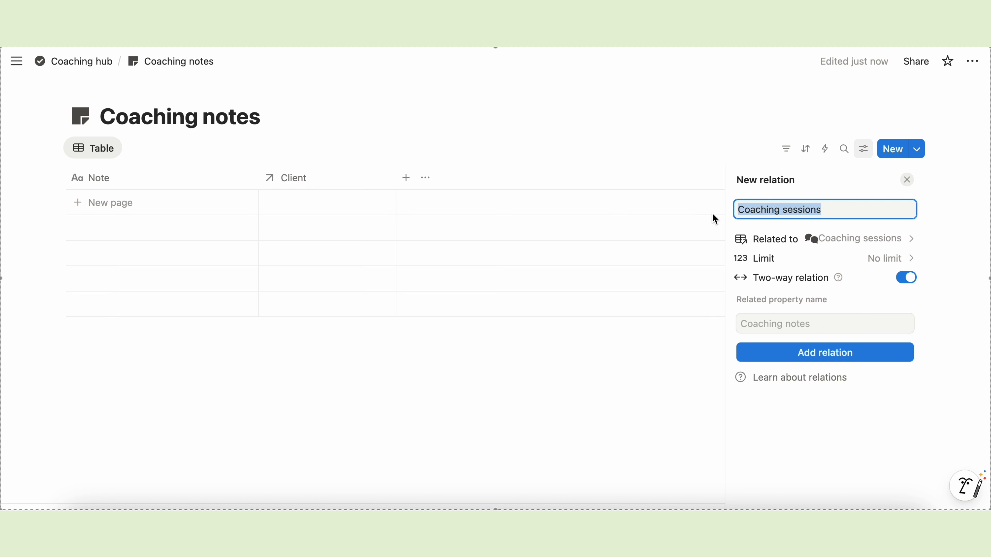
type("Sessions")
left_click(754, 323)
type("Notes")
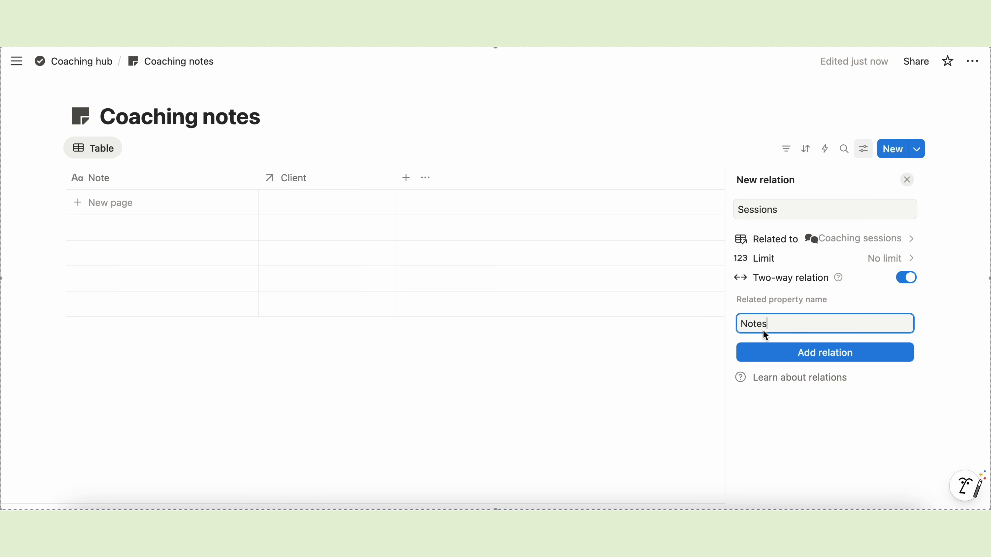
left_click(870, 357)
left_click(677, 381)
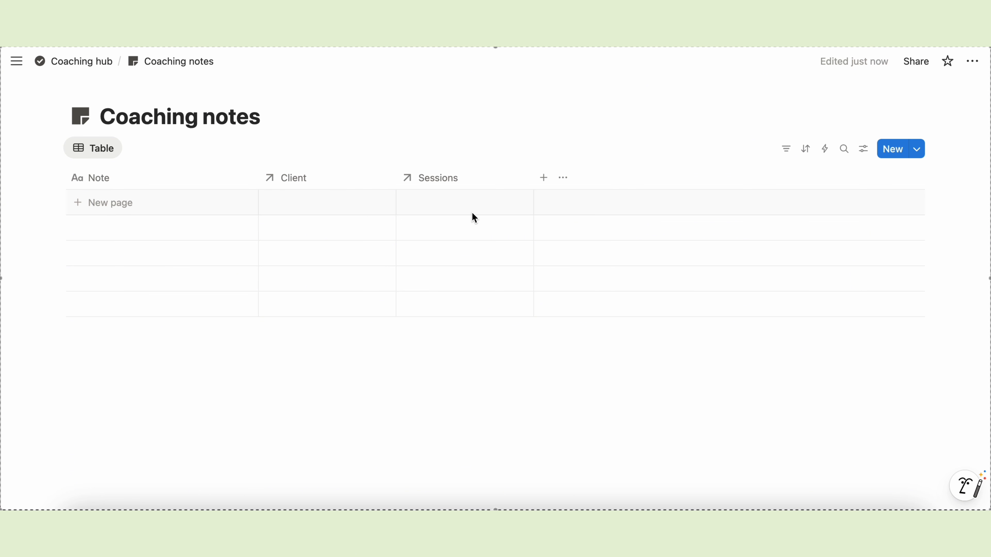
- Add Created time and Last edited time columns to the Coaching notes table
left_click(544, 178)
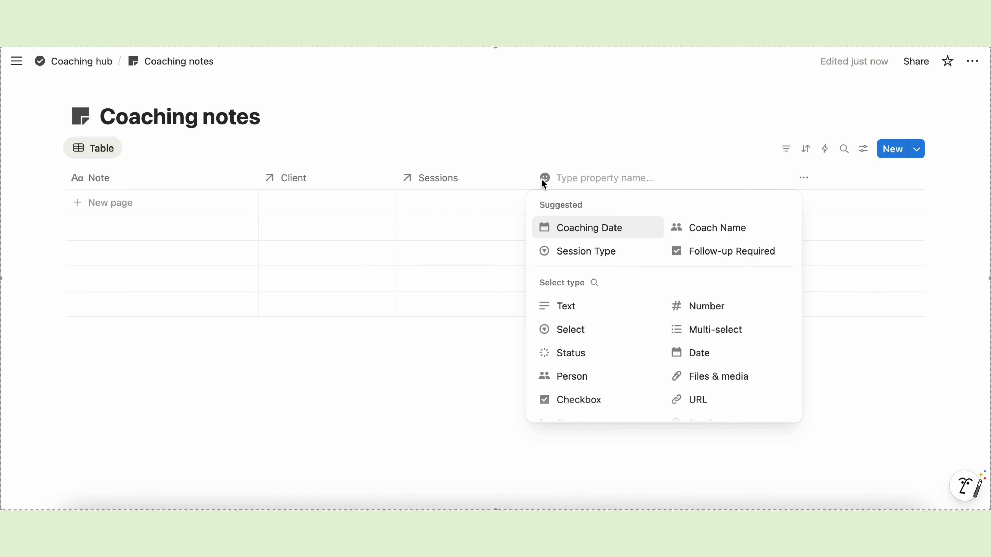
scroll(624, 398, "down", 3)
scroll(625, 401, "down", 3)
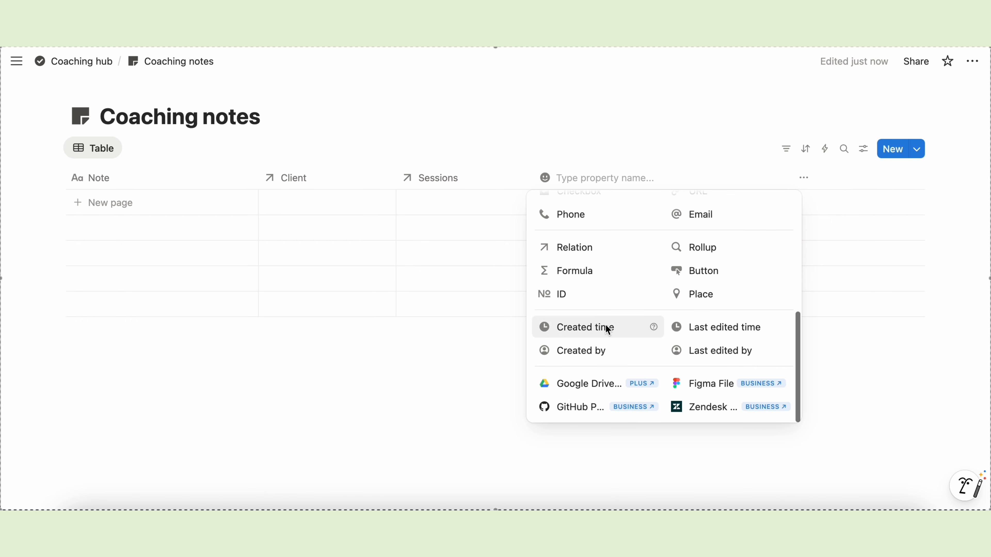
left_click(615, 328)
left_click(681, 178)
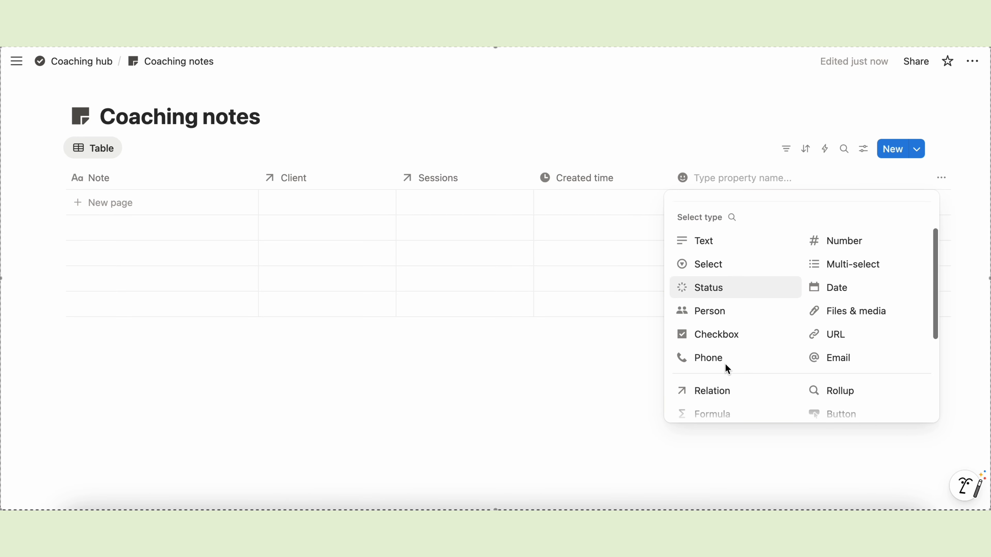
scroll(696, 367, "down", 3)
left_click(856, 330)
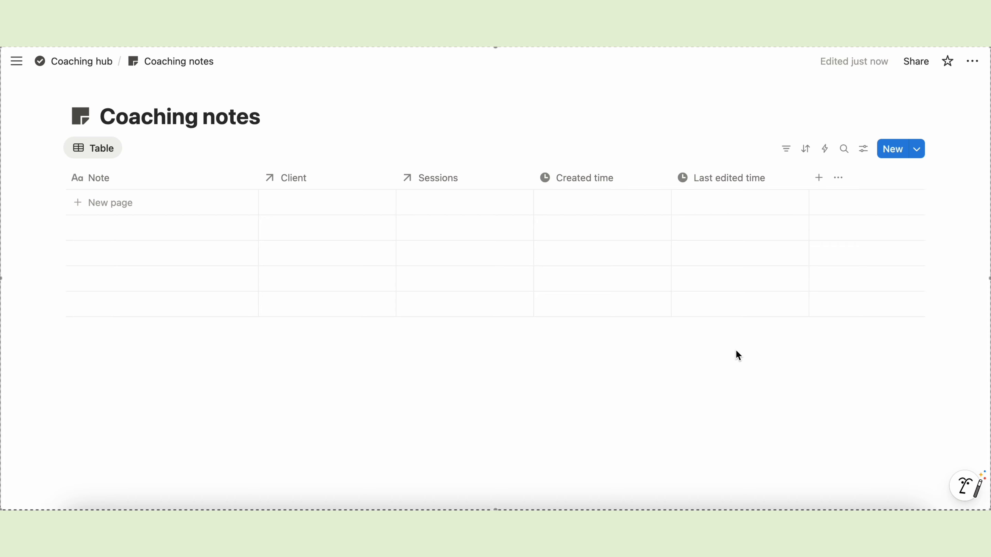
- Add a checkbox column named Archive and narrow it to checkbox width
left_click(818, 176)
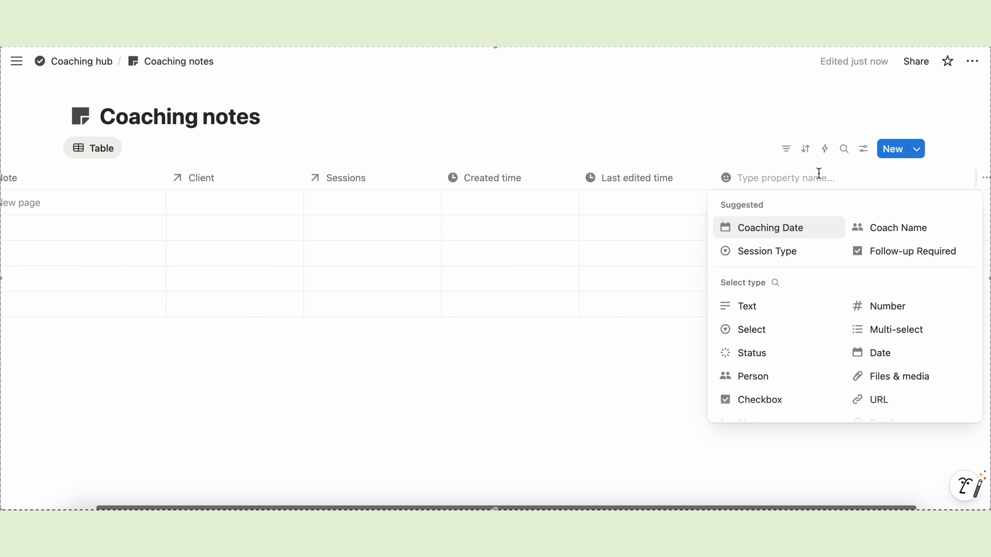
left_click(752, 399)
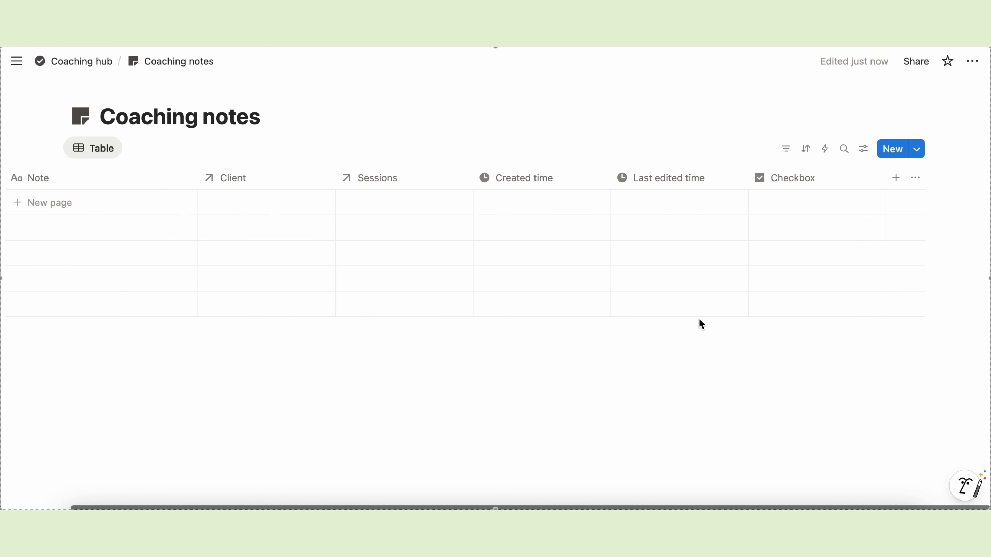
left_click(796, 178)
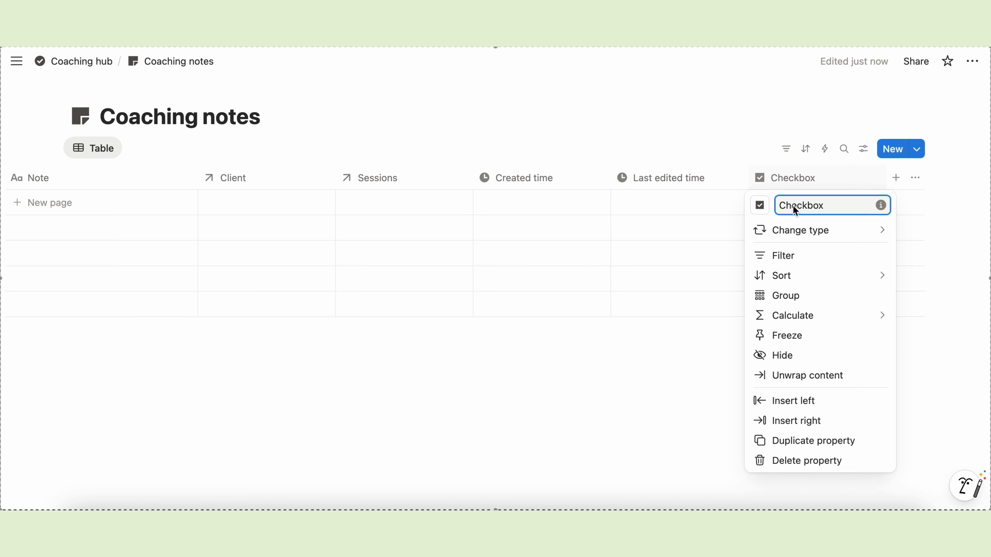
type("Archive")
left_click(709, 288)
left_click_drag(885, 183, 126, 186)
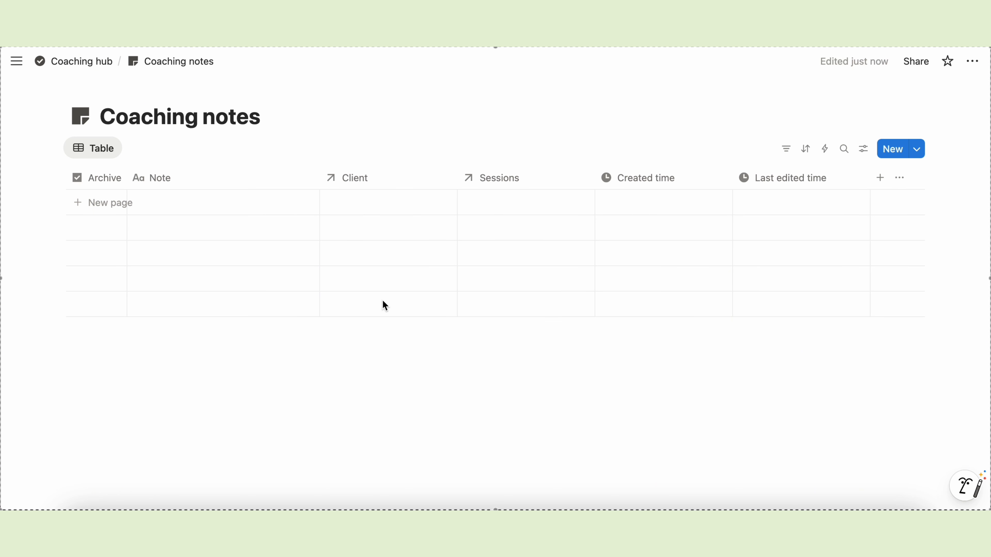
- Open Coaching sessions from the hub and link a new 'Note 1' to Session 1
left_click(102, 61)
left_click(153, 391)
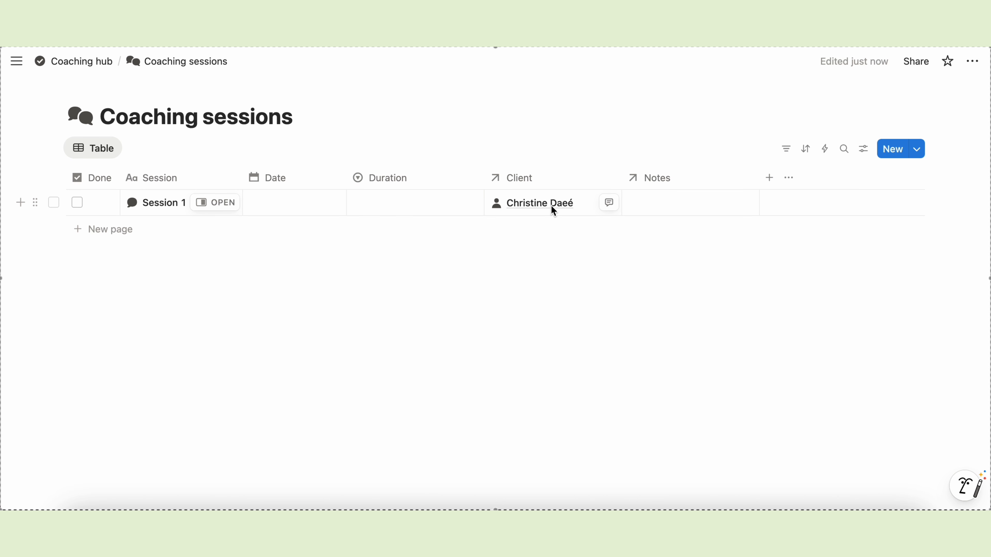
left_click(669, 200)
type("Note 1")
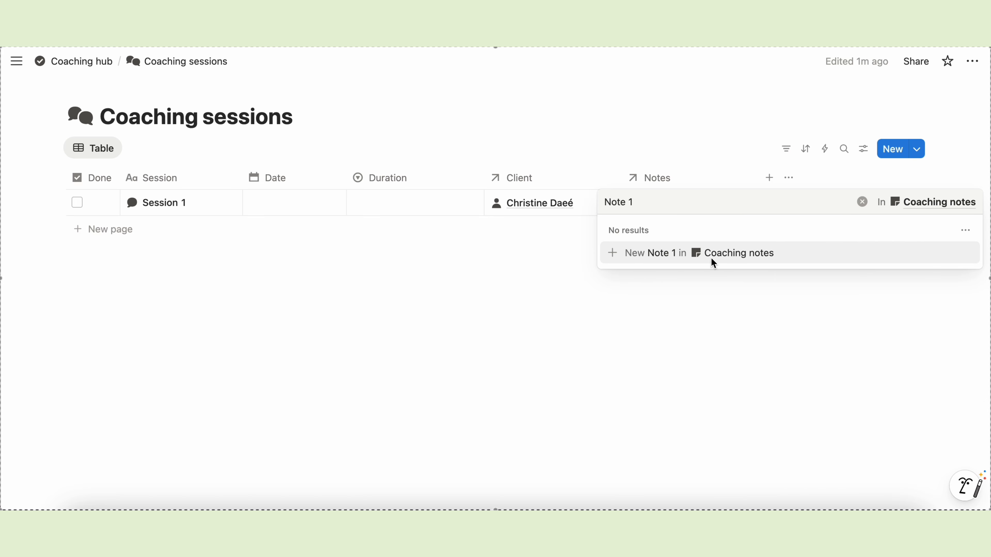
left_click(742, 261)
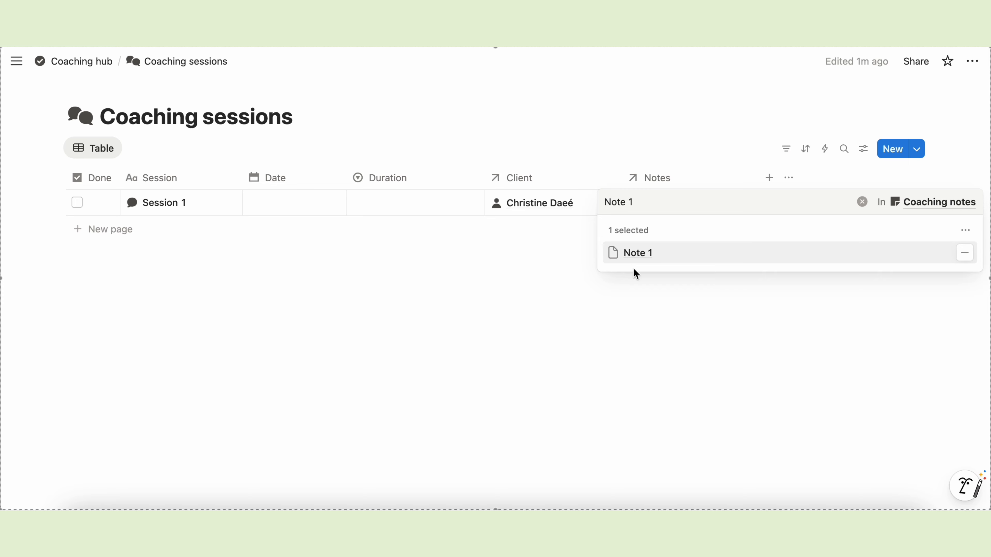
key("Escape")
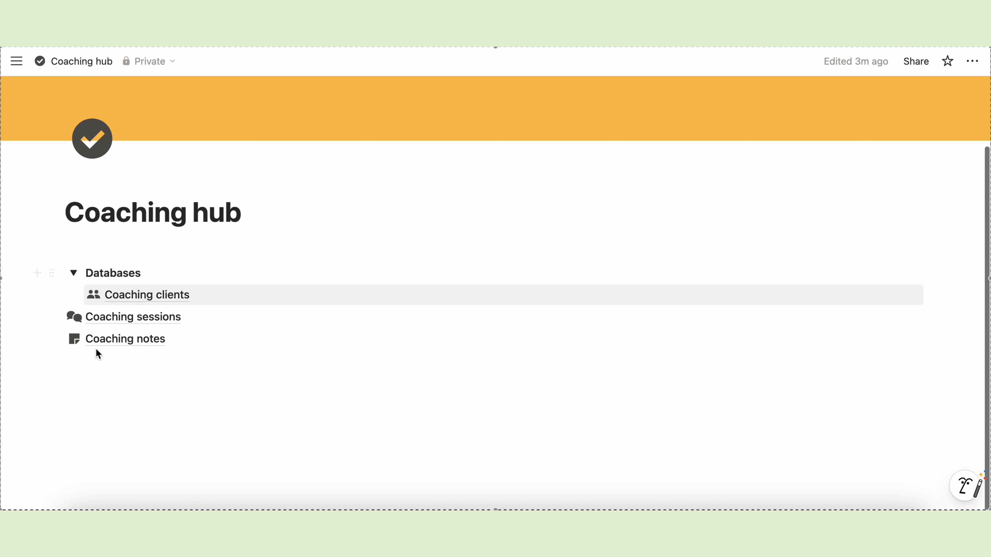
- Nest the Coaching sessions and Coaching notes databases under the Databases toggle
left_click_drag(49, 376, 225, 328)
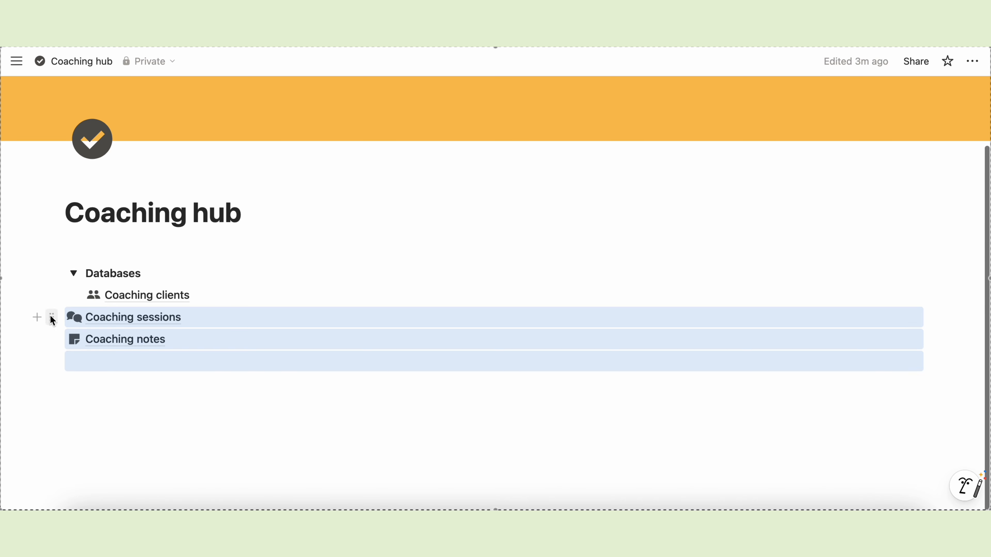
left_click_drag(51, 320, 97, 305)
left_click(103, 414)
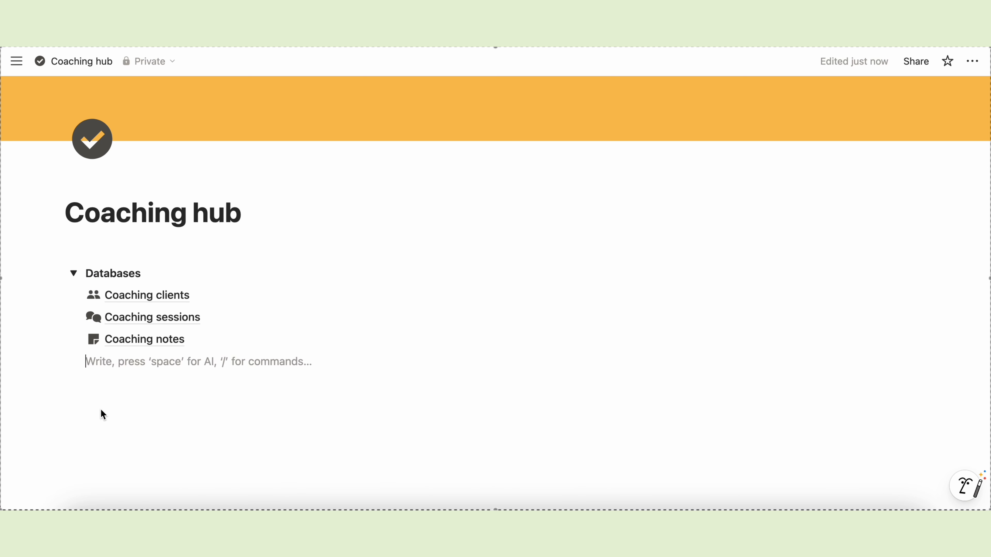
- Add empty lines below the page title and a --- divider above the Databases toggle
left_click(108, 249)
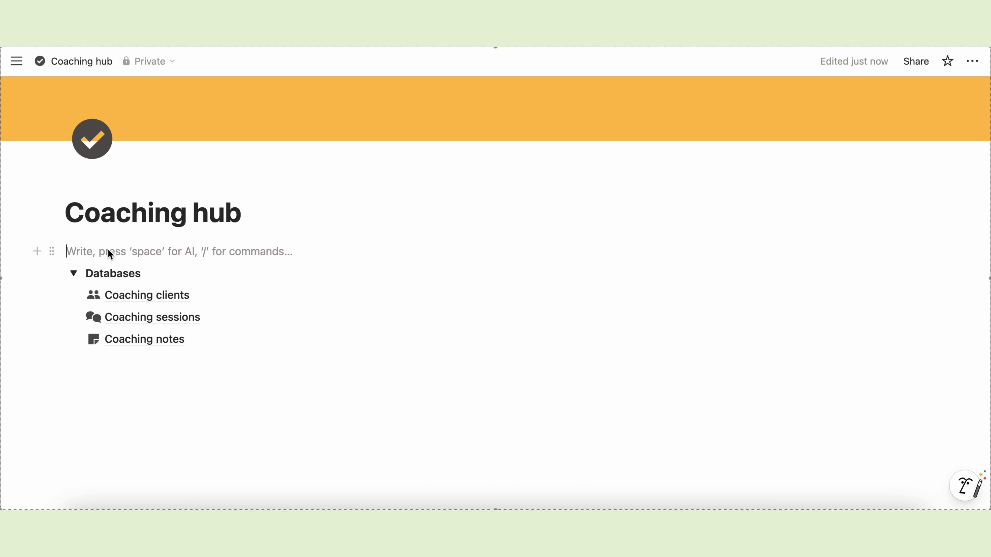
key("Return")
key("Return")
key("Up")
scroll(284, 406, "down", 1)
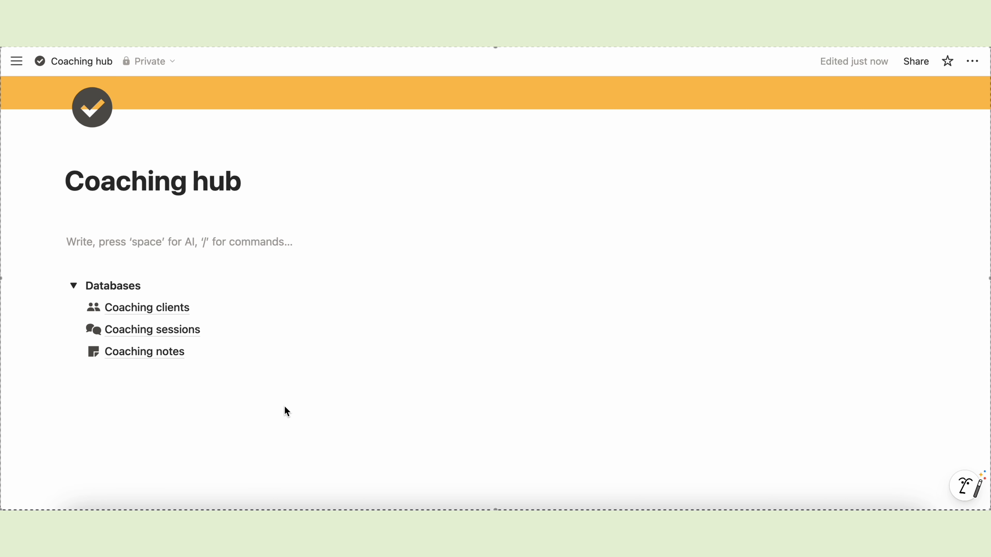
key("Down")
type("---")
key("BackSpace")
key("Return")
key("Return")
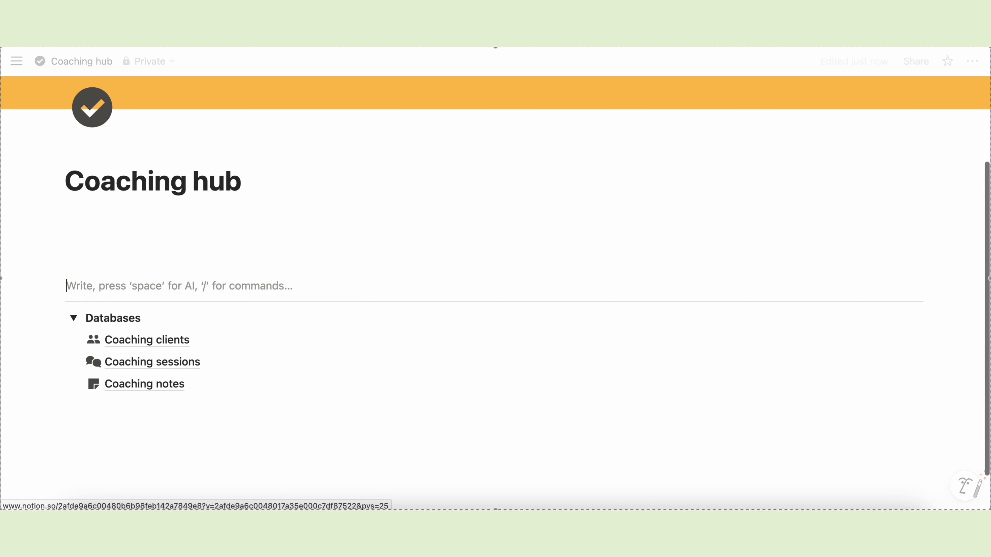
- Insert a linked view of the Coaching sessions database below the title
left_click(92, 235)
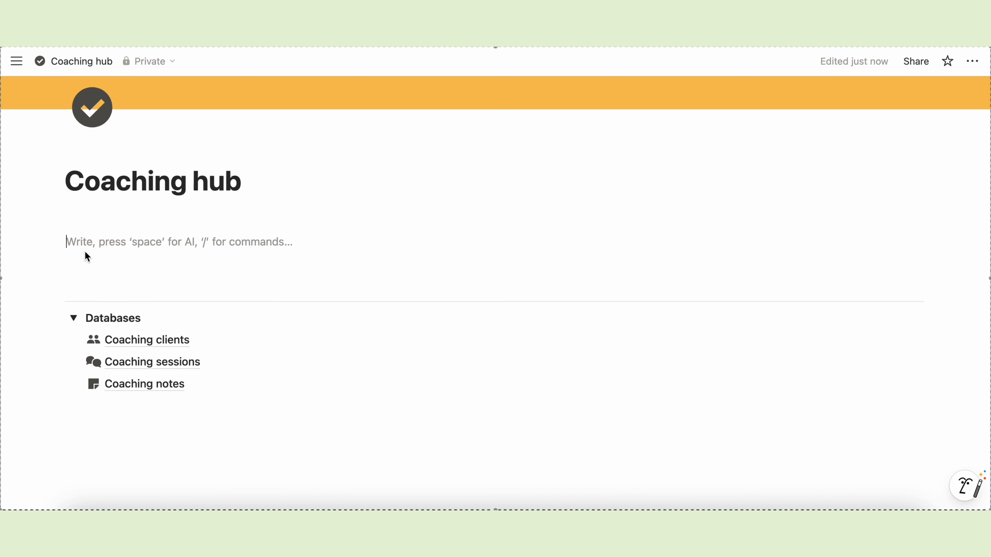
type("/")
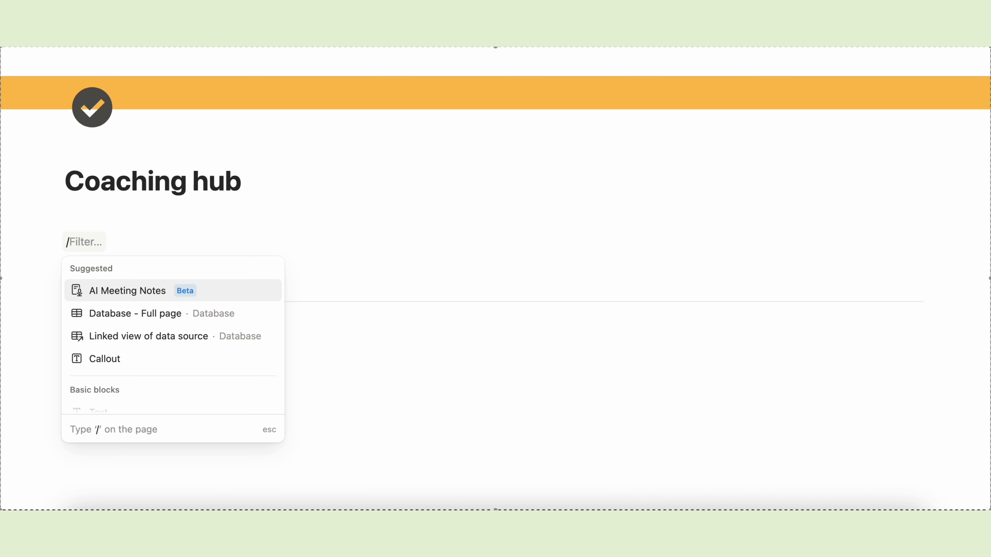
type("Link")
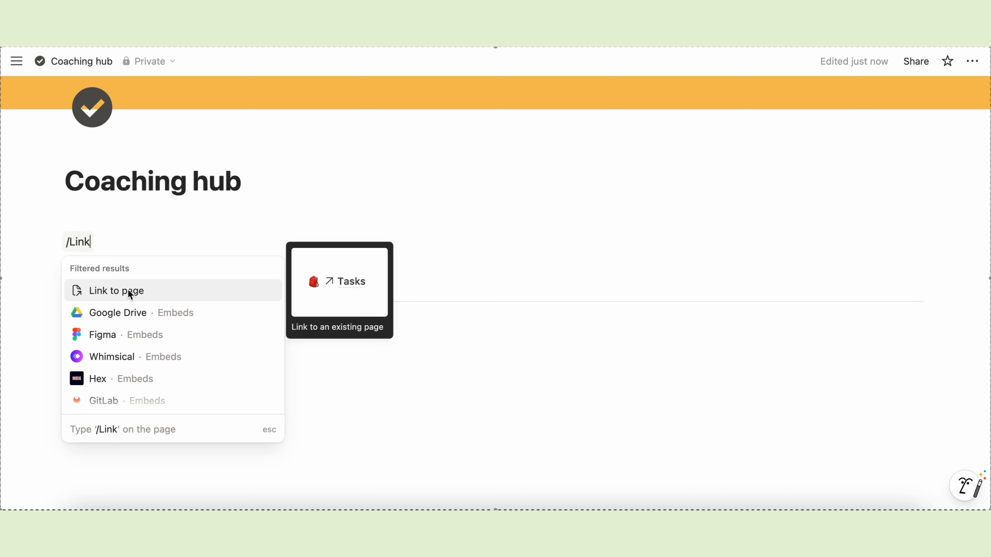
type("ed")
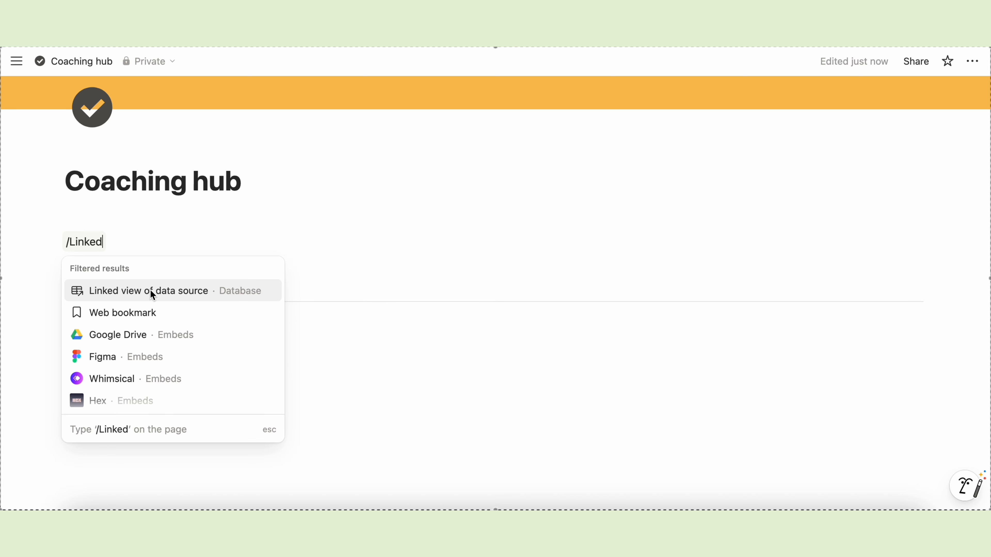
left_click(165, 296)
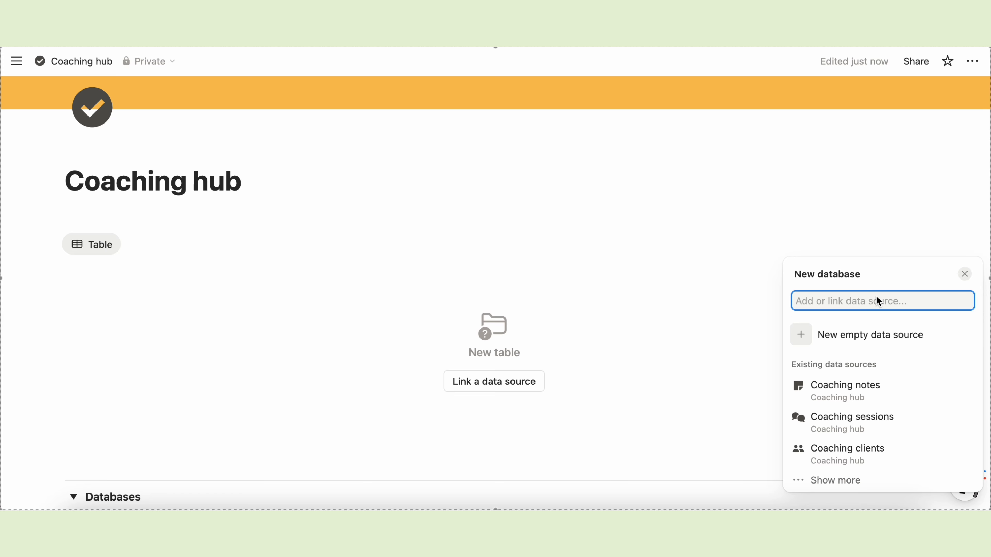
left_click(831, 421)
- Make the linked view a calendar named Month with the data source title hidden
left_click(823, 344)
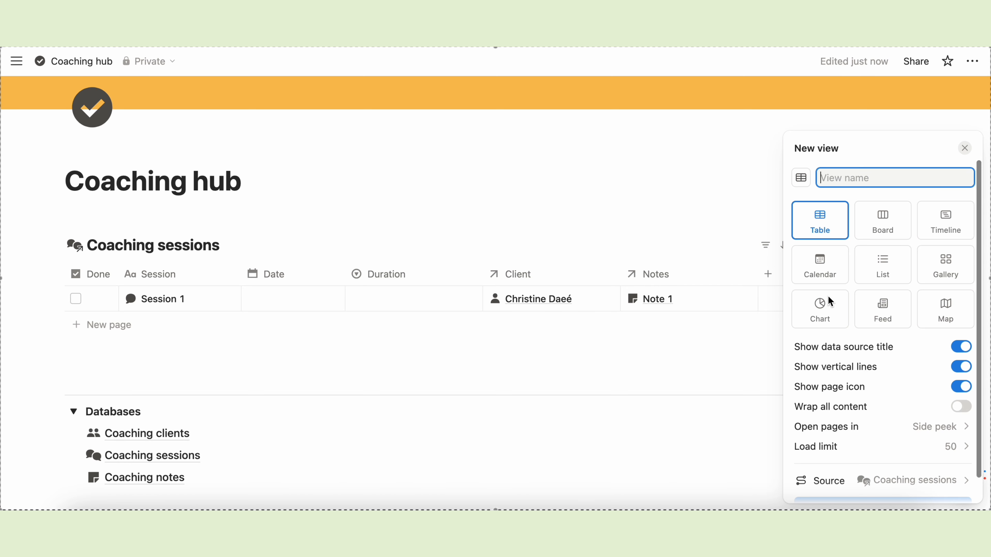
left_click(822, 262)
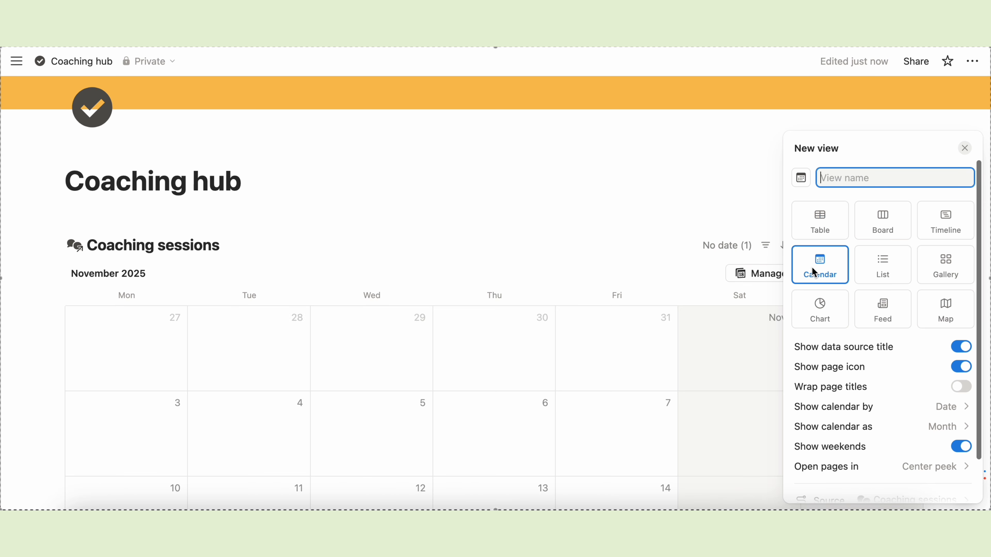
left_click(834, 178)
type("M")
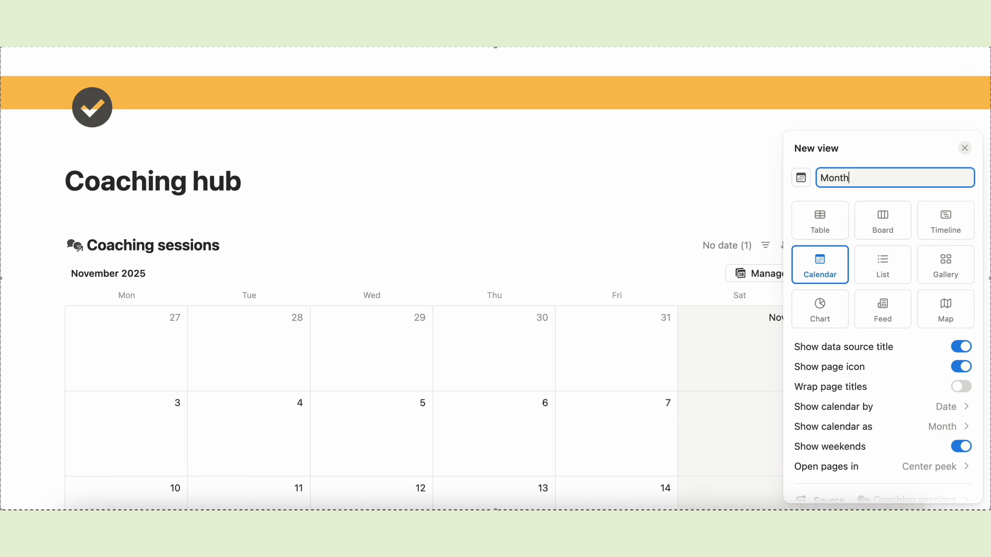
type("onth")
left_click(960, 346)
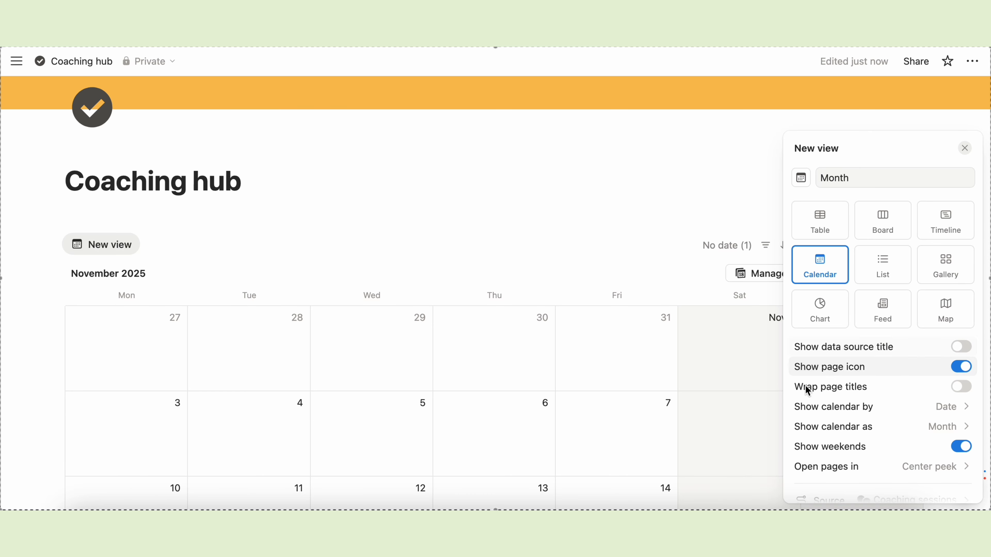
scroll(854, 448, "down", 2)
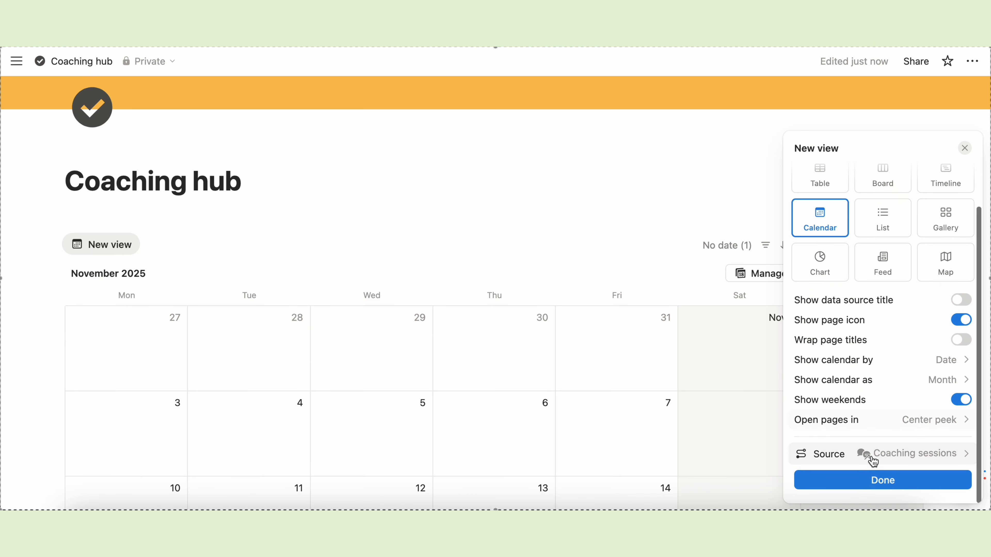
left_click(884, 483)
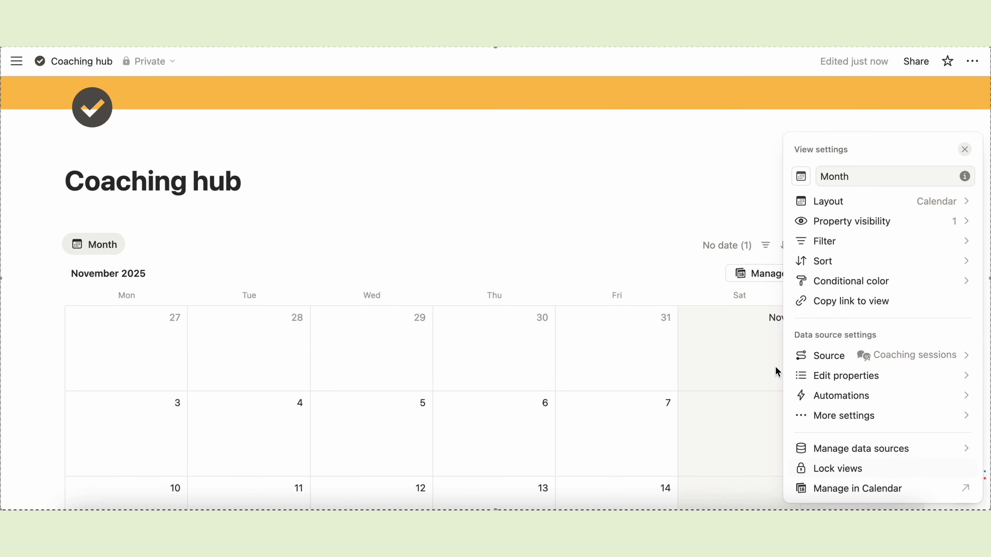
- Show Duration, Client and Done on the calendar entries
left_click(859, 224)
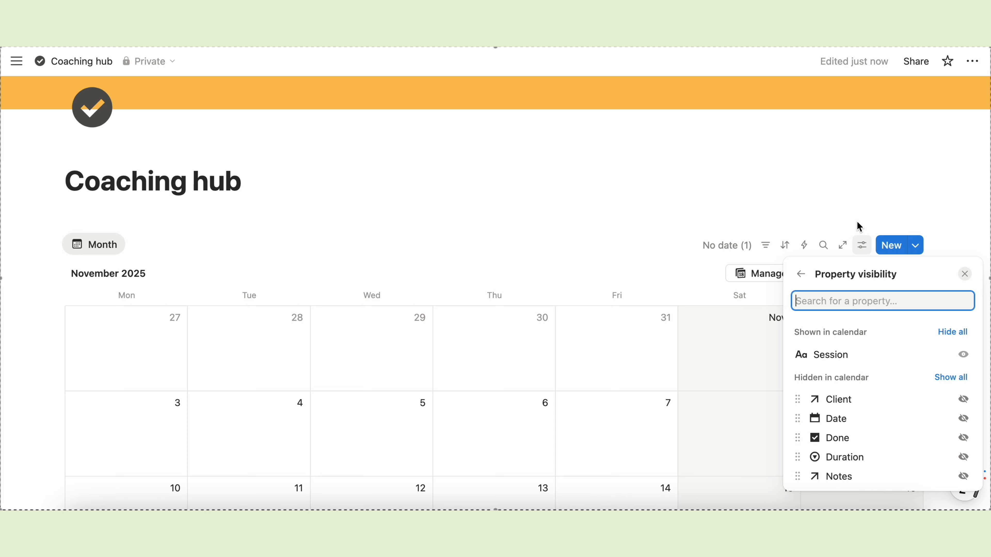
left_click(963, 457)
left_click(962, 419)
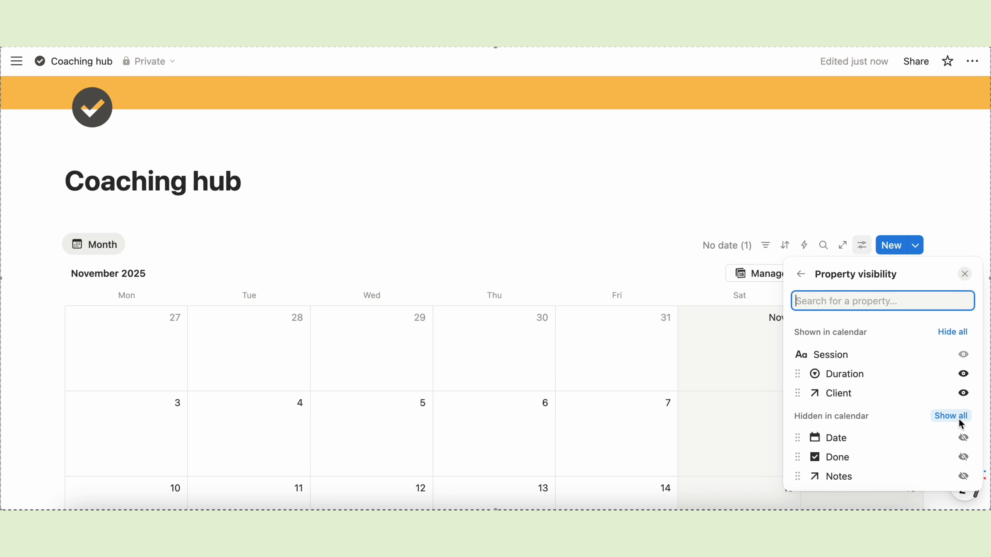
left_click(963, 457)
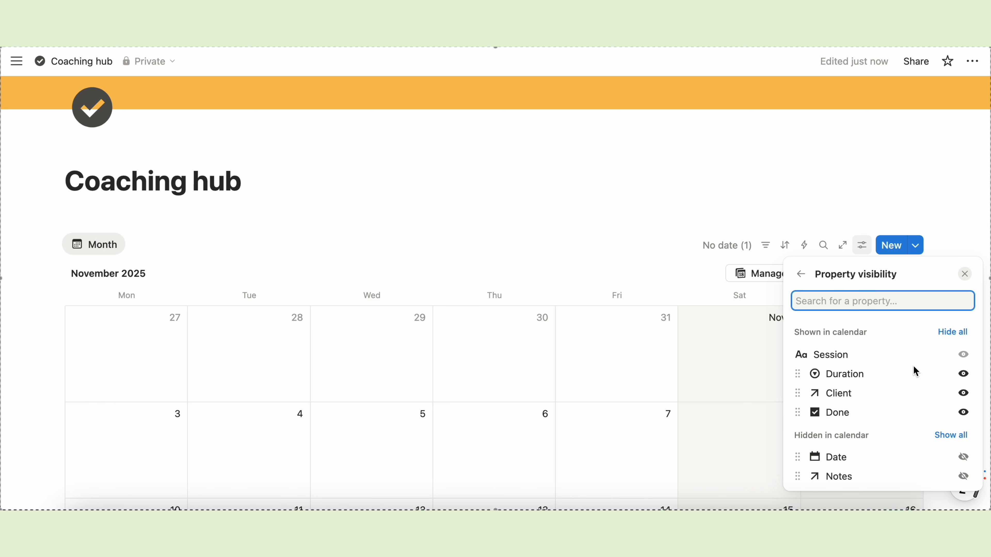
left_click(607, 203)
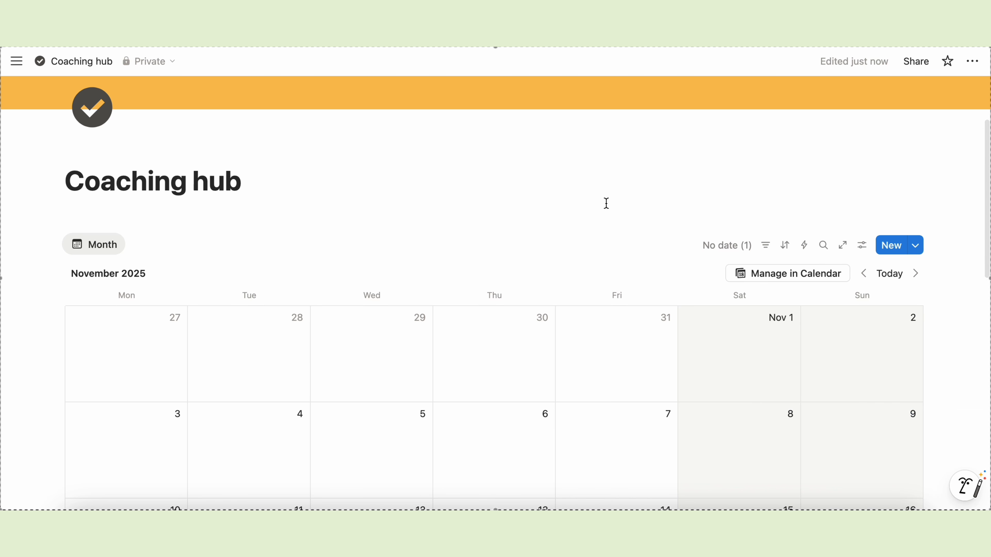
- Add a Heading 2 reading 'Calendars' under the page title, above the Month calendar
scroll(73, 175, "down", 2)
left_click(73, 174)
type("/hea")
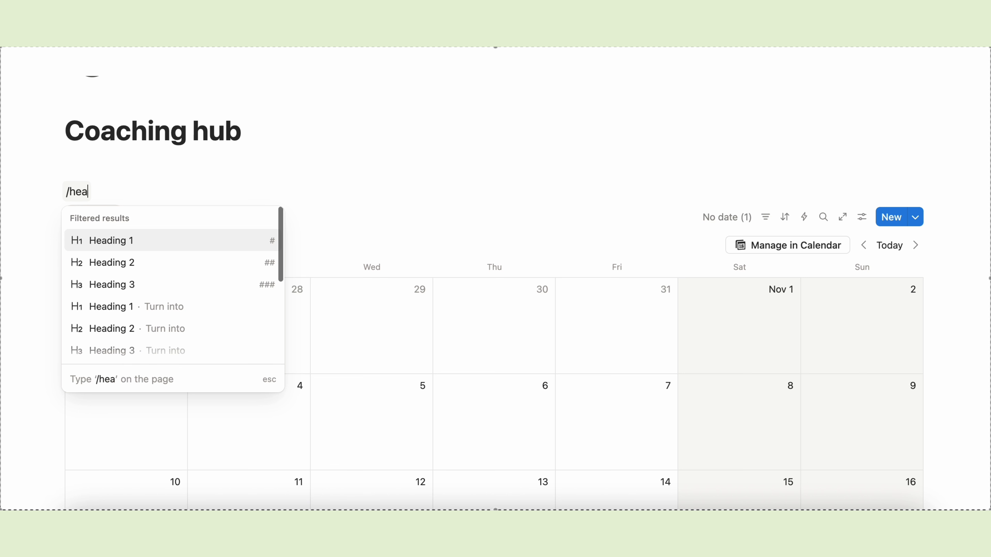
left_click(85, 262)
type("Calendars")
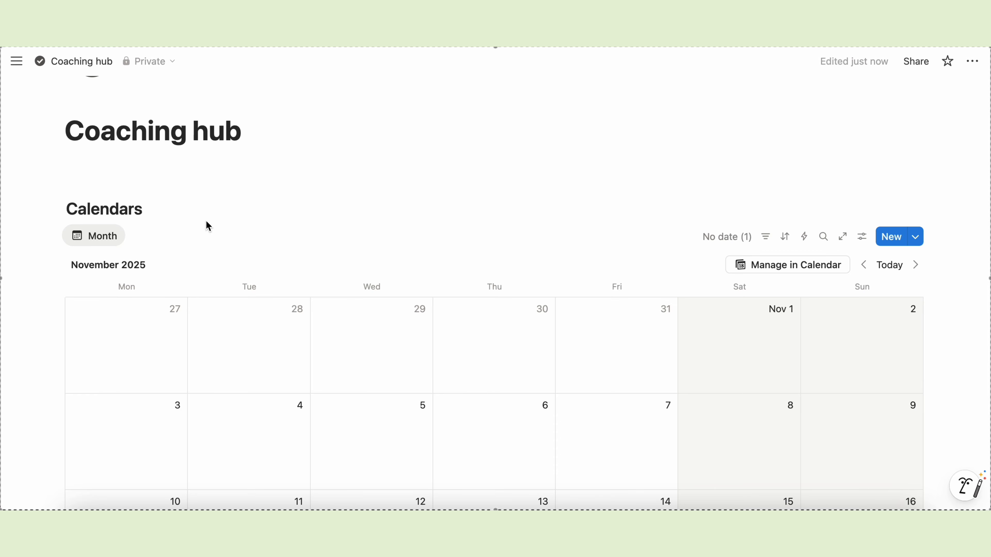
scroll(261, 289, "down", 5)
scroll(262, 287, "down", 9)
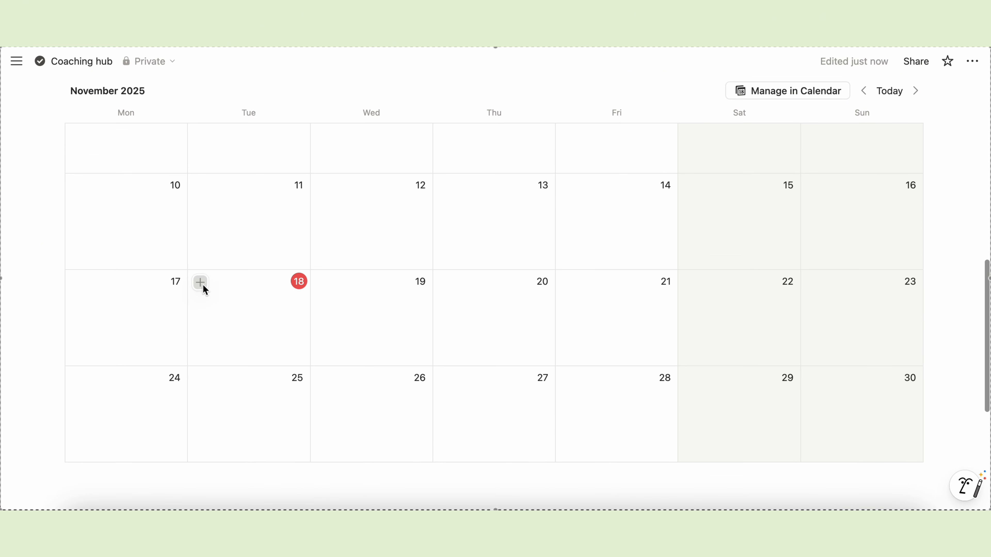
- Add Session 1 on November 18 at 4:00 PM with a 60-minute Duration
left_click(201, 283)
type("Session 1")
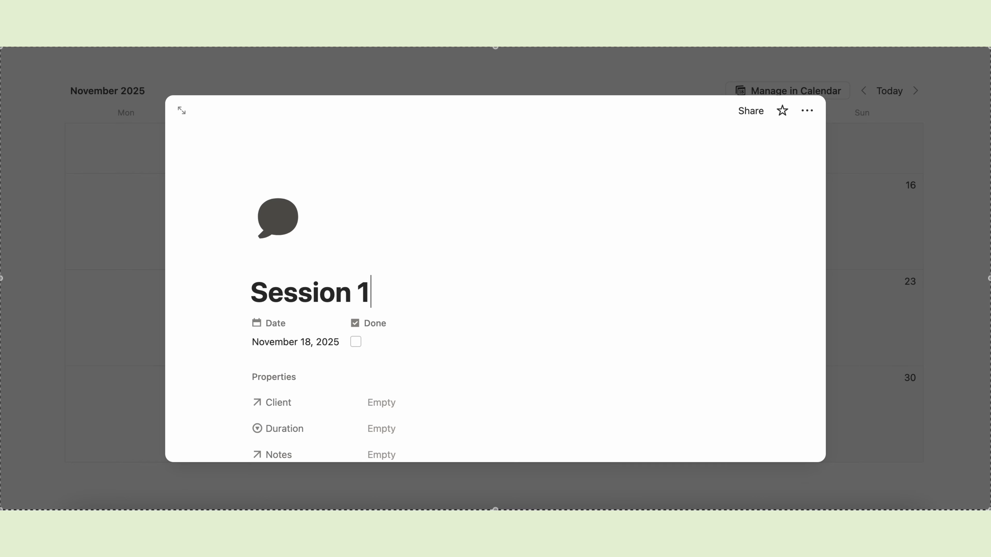
scroll(287, 305, "down", 5)
left_click(317, 237)
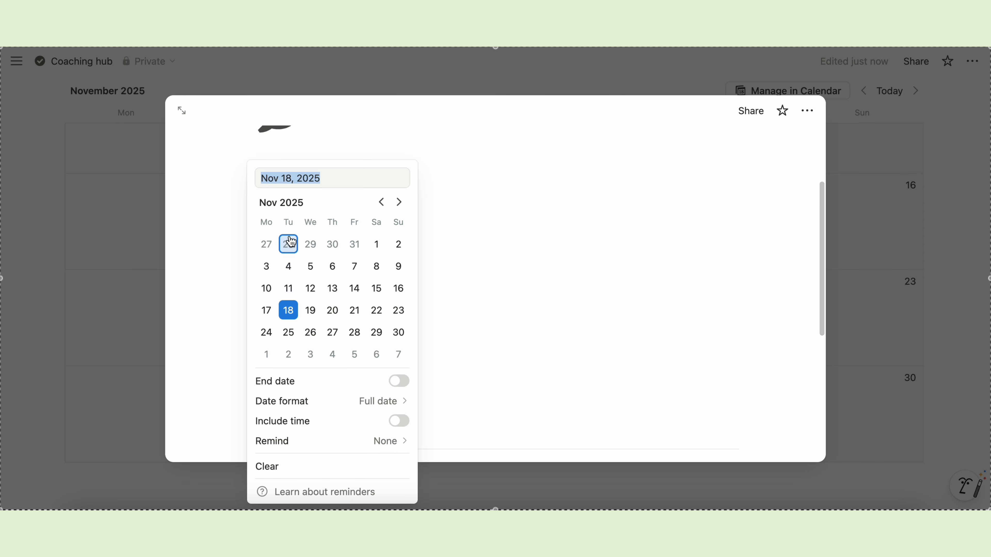
left_click(372, 425)
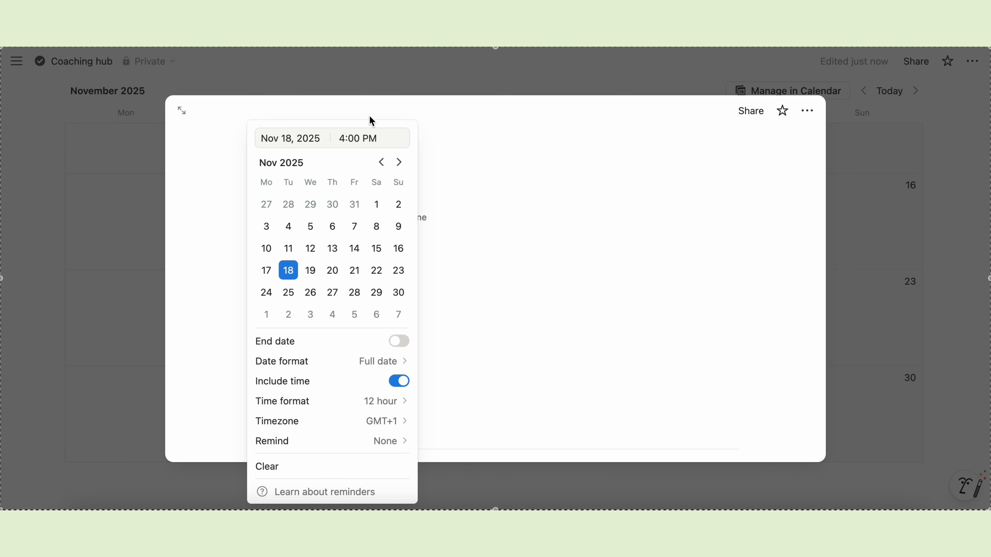
left_click(478, 180)
left_click(389, 330)
left_click(416, 390)
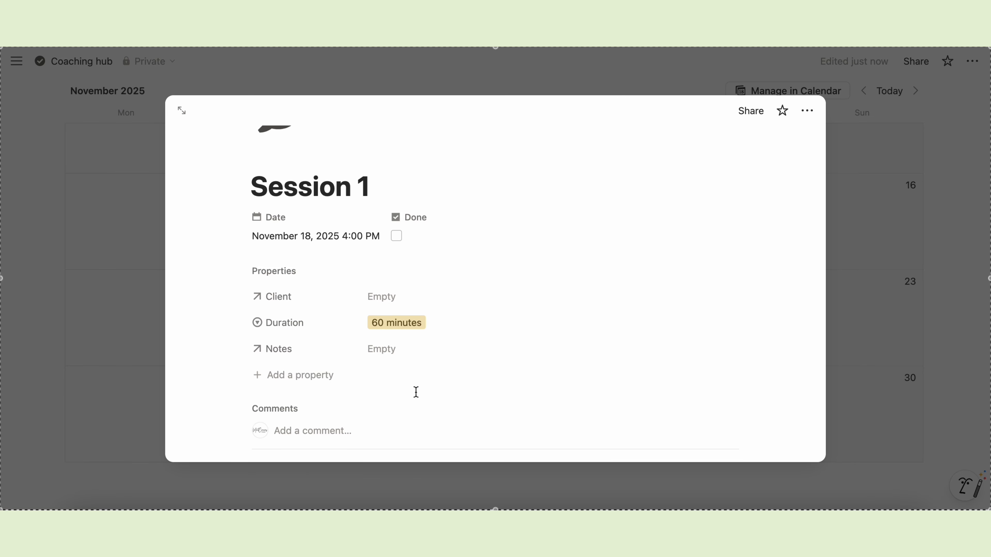
- Create a new client for Session 1 and capitalise the client's surname
left_click(392, 295)
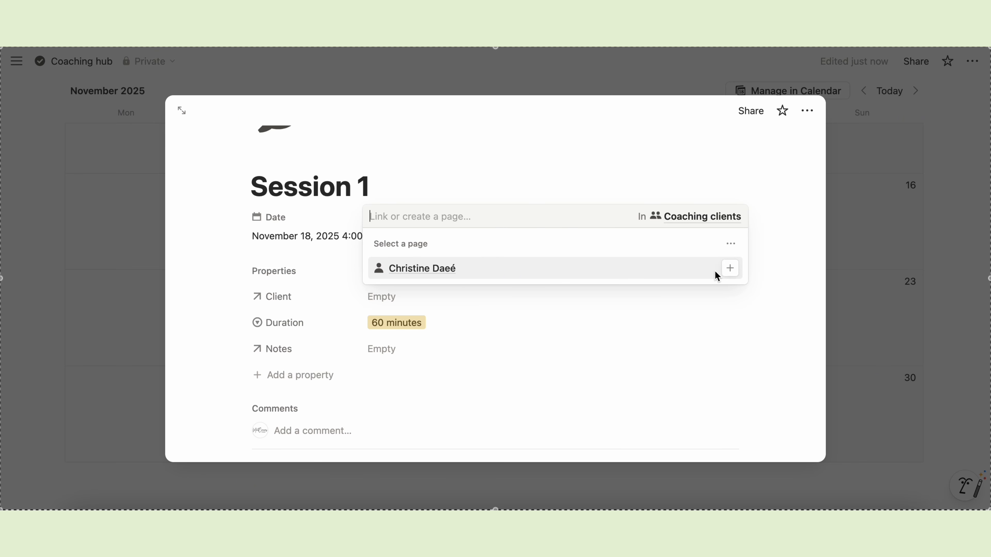
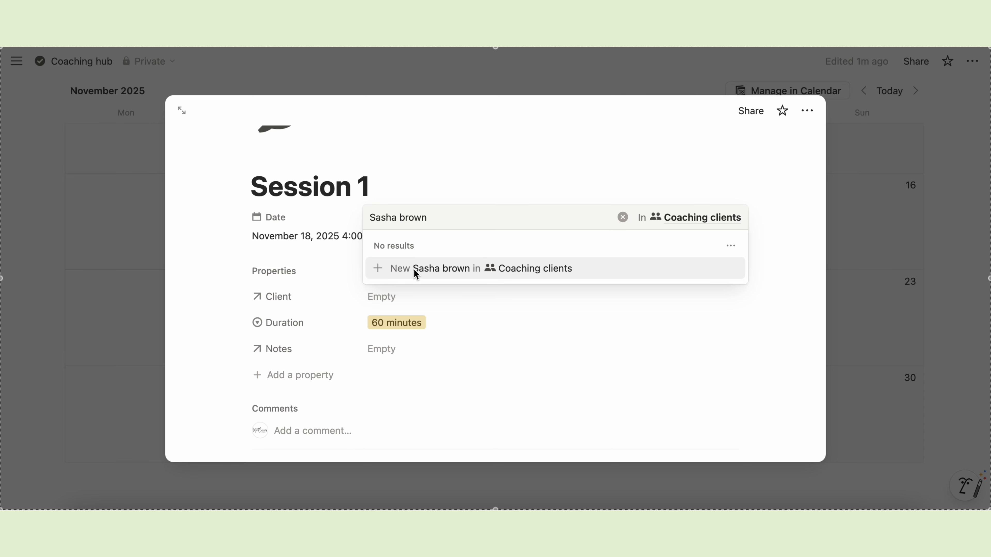
left_click(443, 268)
key("Escape")
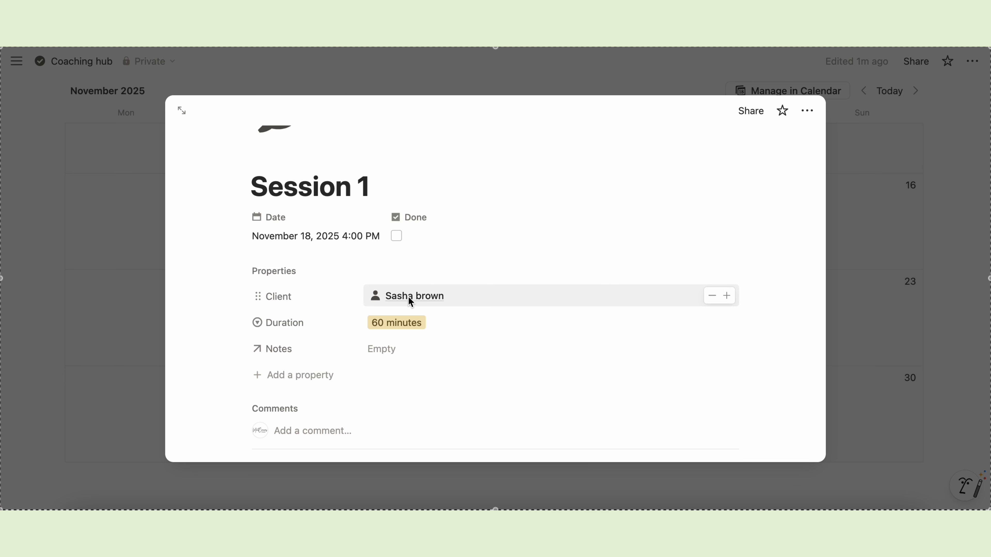
left_click(408, 296)
left_click(352, 301)
key("BackSpace")
type("Brown")
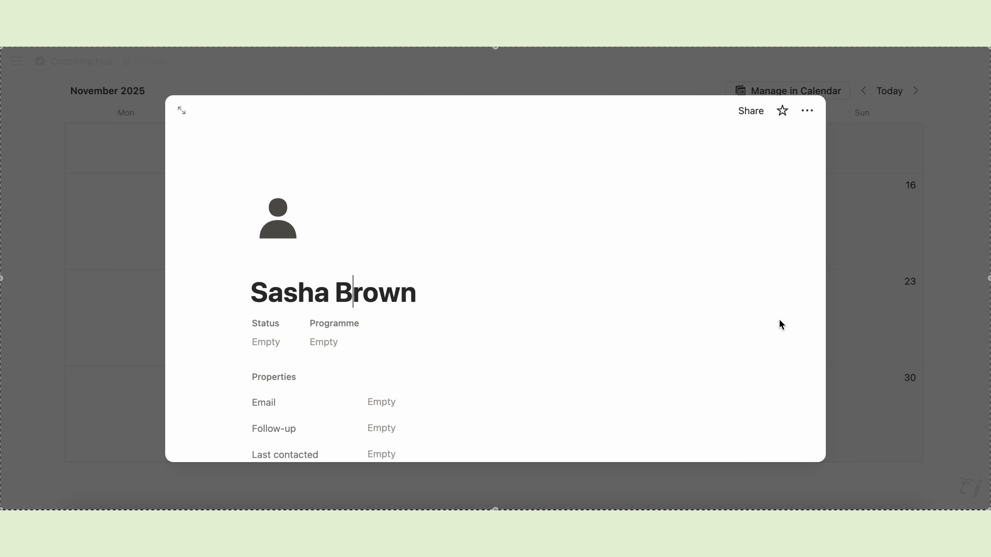
left_click(847, 292)
left_click(288, 314)
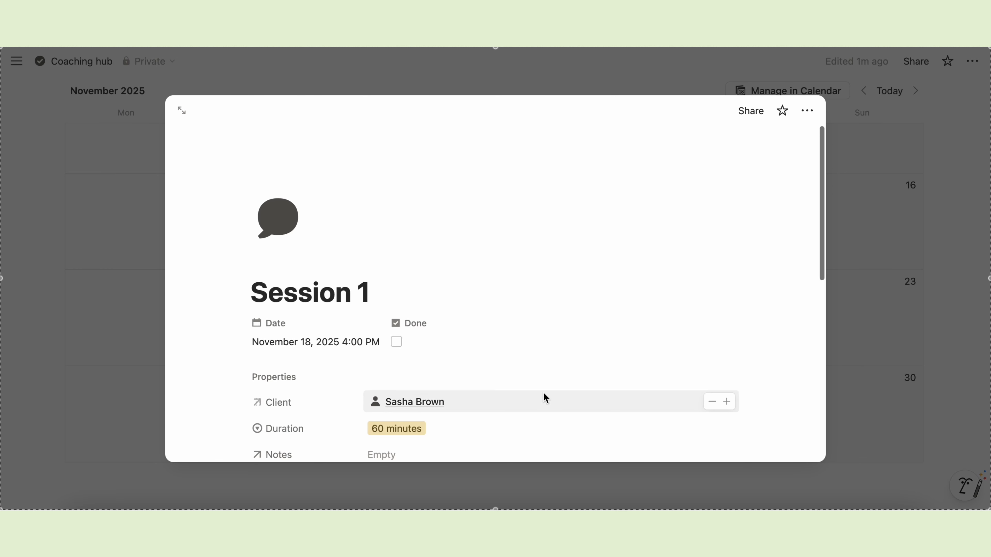
- Link a new coaching note 'Note 1' to the session and move Duration above Client
scroll(545, 397, "down", 4)
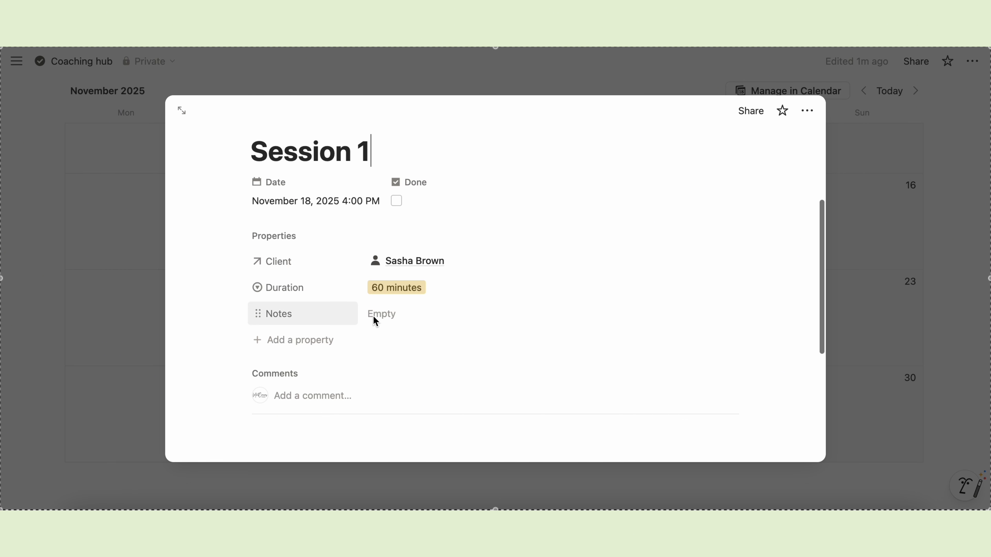
left_click(390, 317)
type("Note 1 - Sasha")
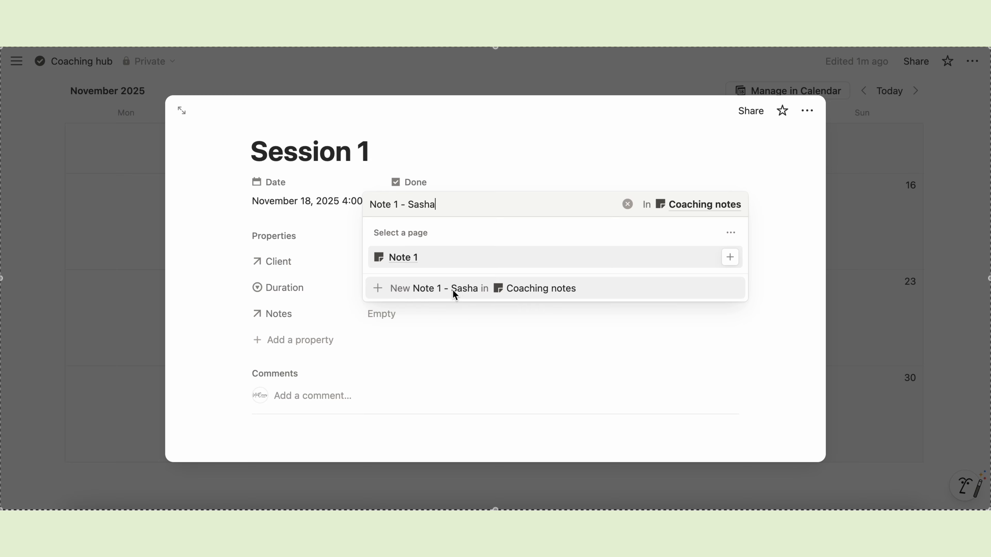
left_click(454, 294)
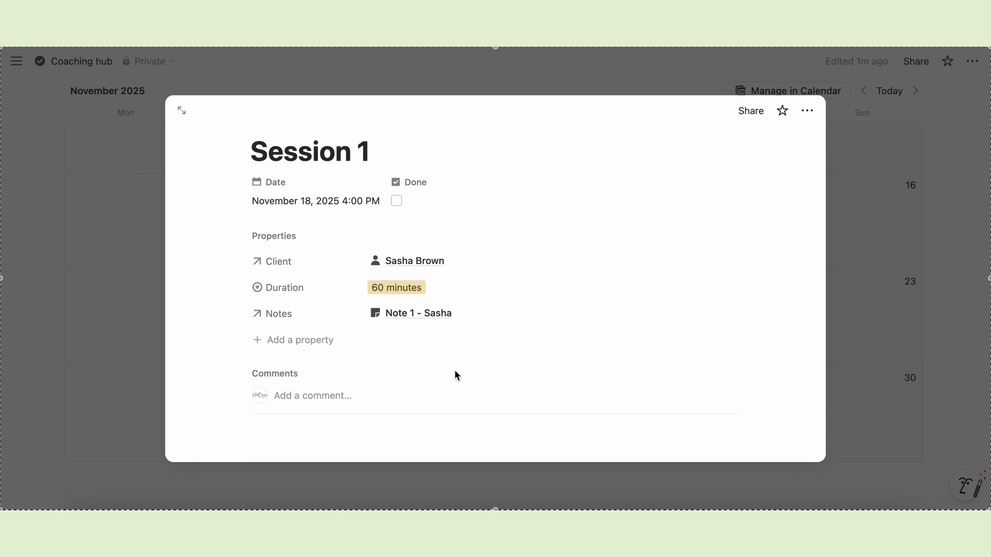
left_click_drag(273, 287, 254, 268)
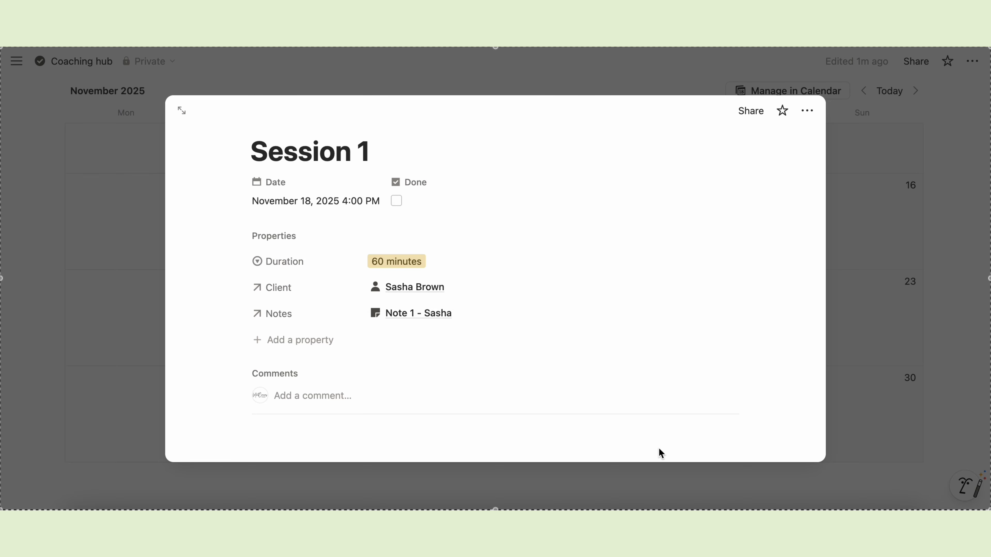
left_click(863, 355)
scroll(605, 255, "up", 5)
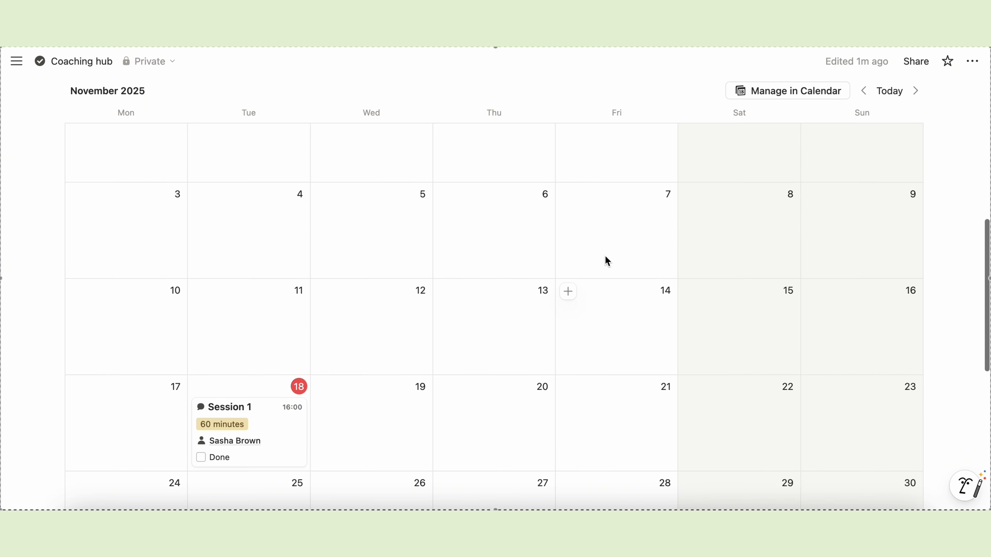
scroll(605, 259, "up", 2)
scroll(81, 198, "down", 2)
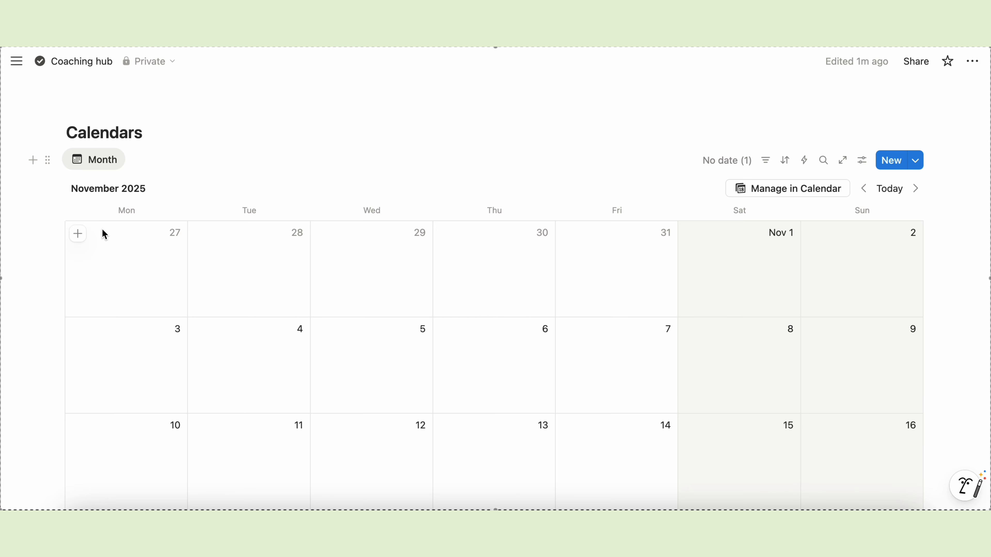
left_click(97, 162)
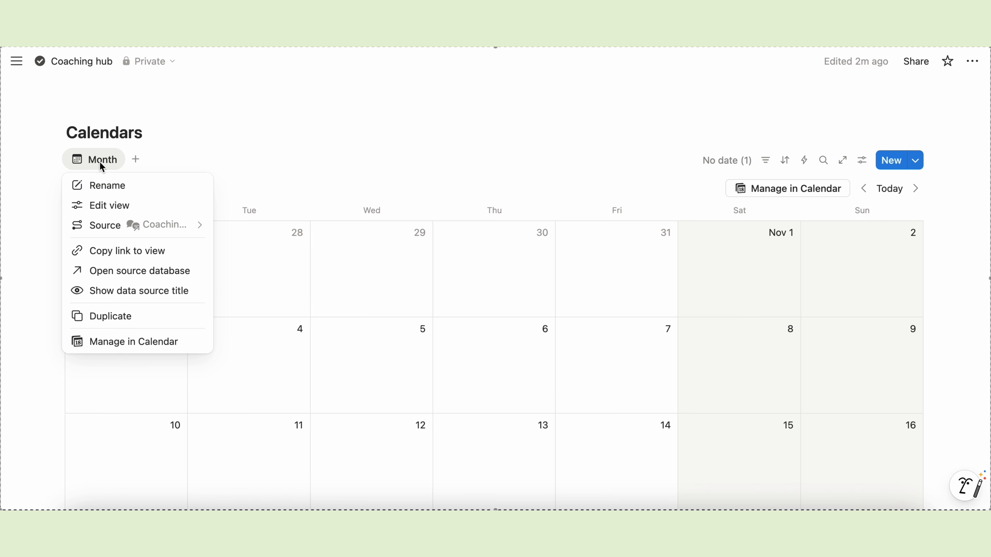
left_click(91, 316)
triple_click(866, 180)
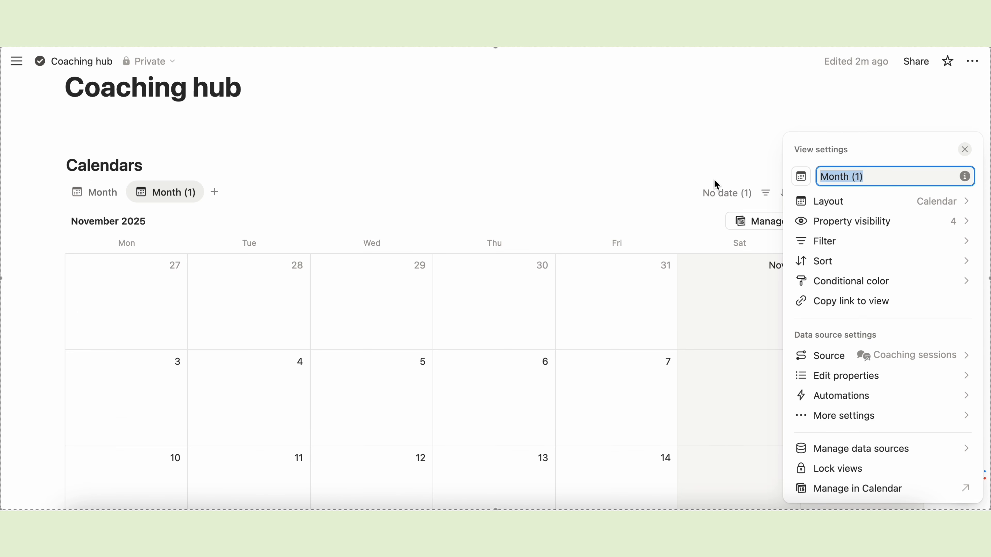
type("Week")
left_click(932, 201)
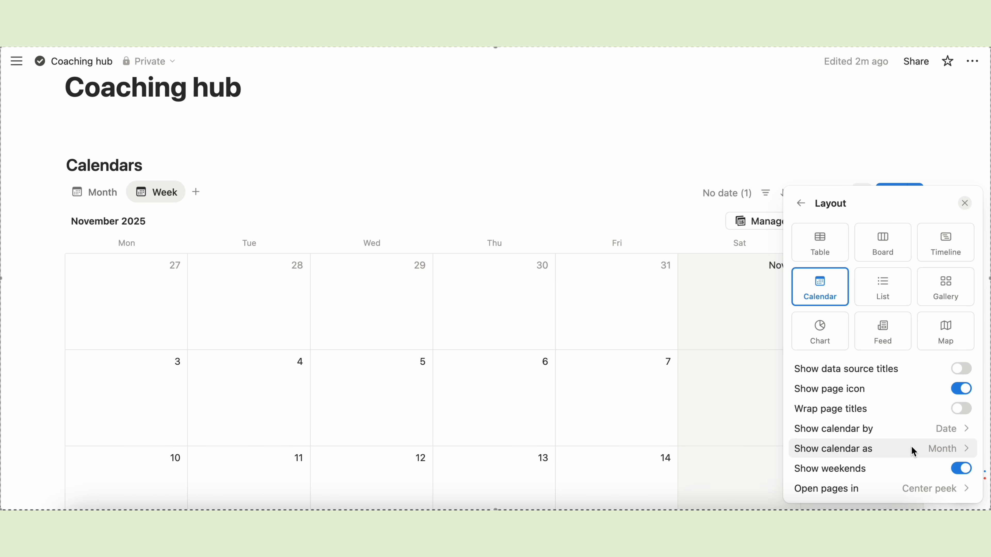
left_click(946, 448)
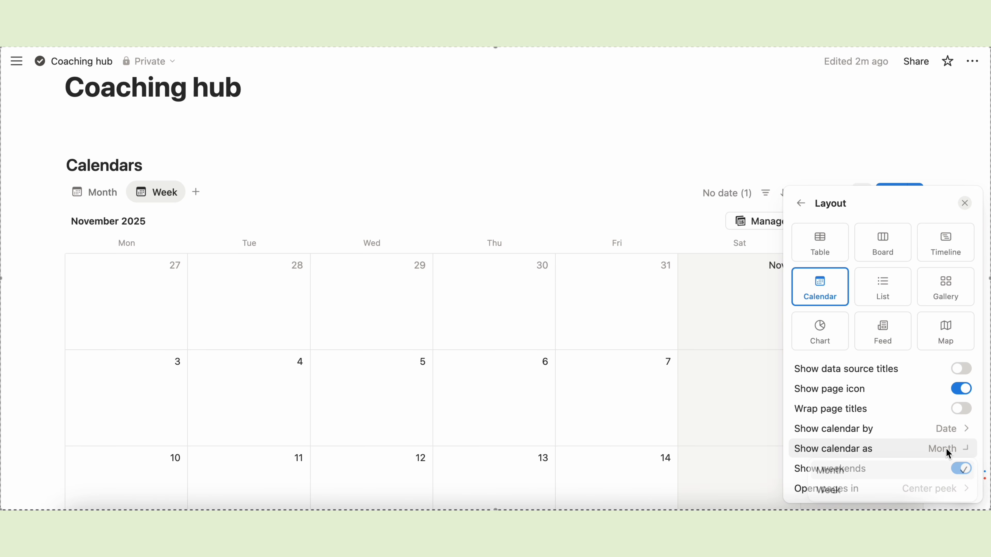
left_click(838, 492)
left_click(579, 184)
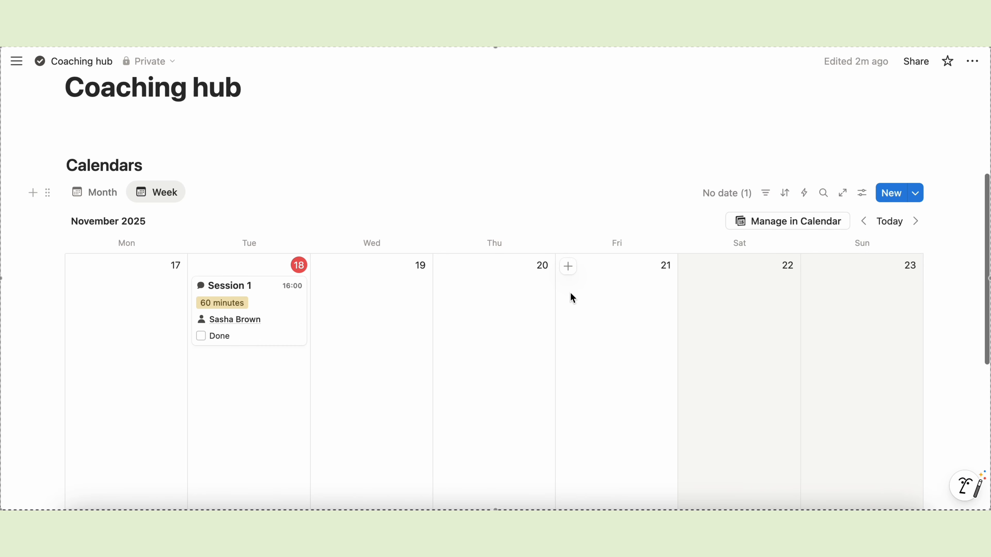
scroll(569, 292, "down", 3)
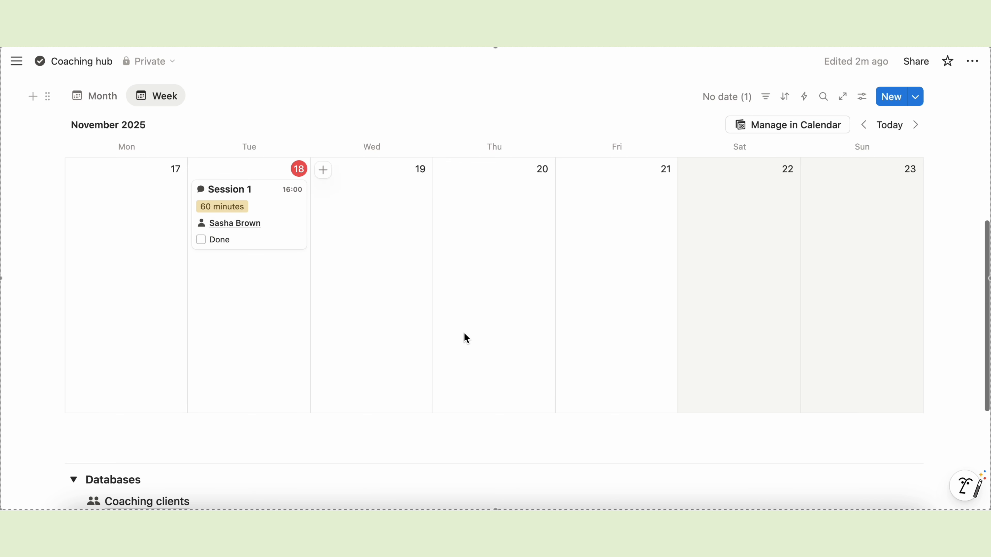
scroll(472, 312, "up", 1)
scroll(472, 309, "up", 3)
scroll(472, 309, "down", 2)
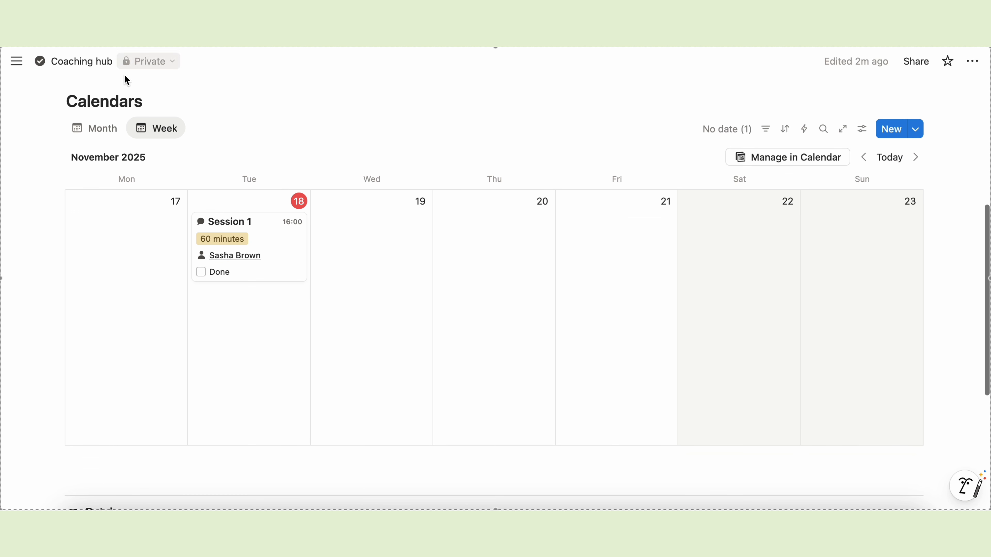
scroll(369, 335, "down", 3)
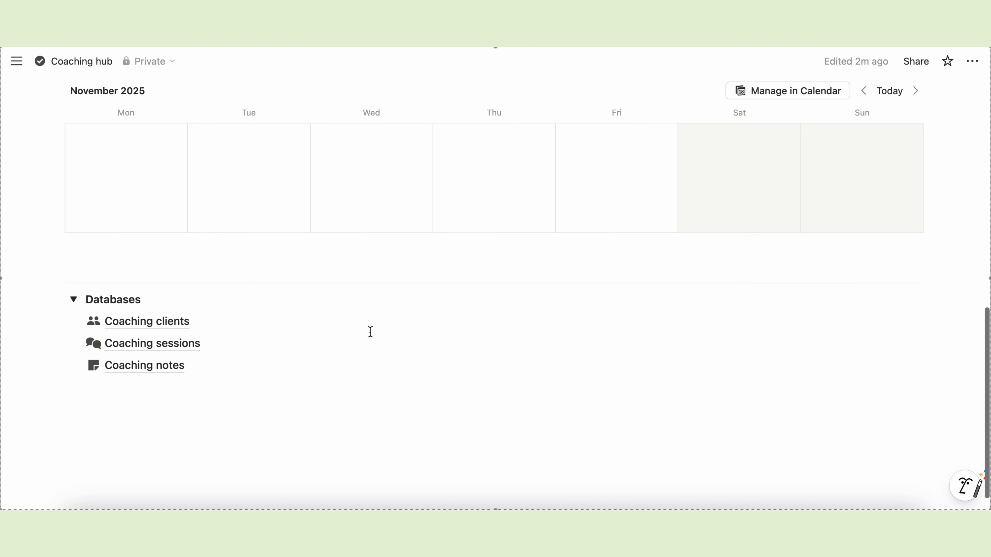
- Add a 'Follow-ups' Heading 2 below the calendar with a linked database view beneath it
left_click(75, 254)
key("Return")
key("Return")
key("Return")
key("Return")
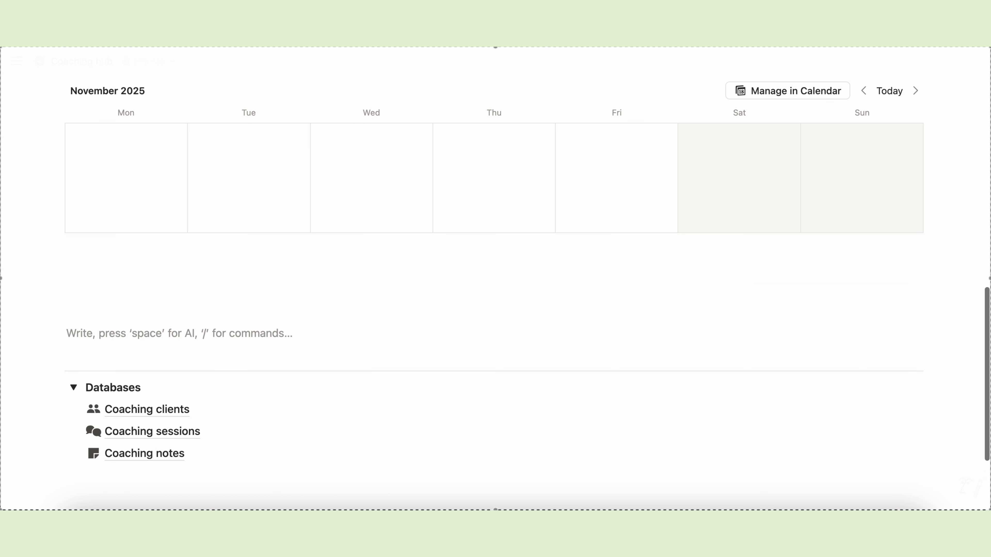
key("Up")
key("Up")
key("Up")
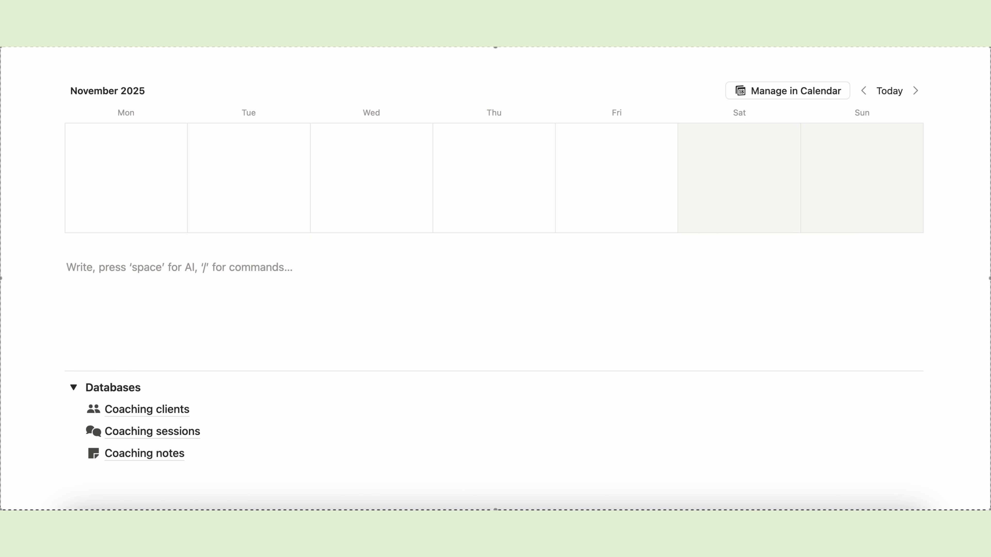
type("/head")
left_click(119, 278)
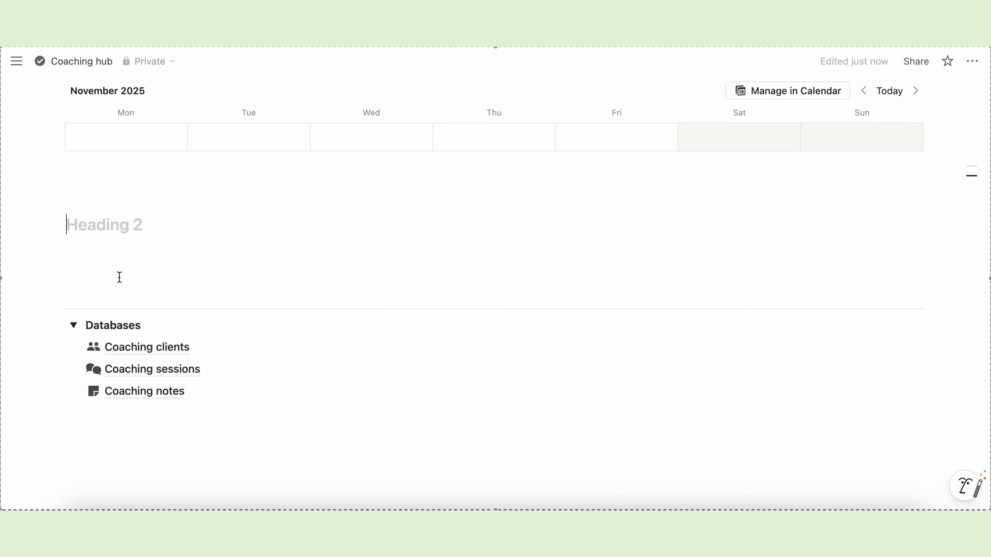
type("Follow-ups")
key("Return")
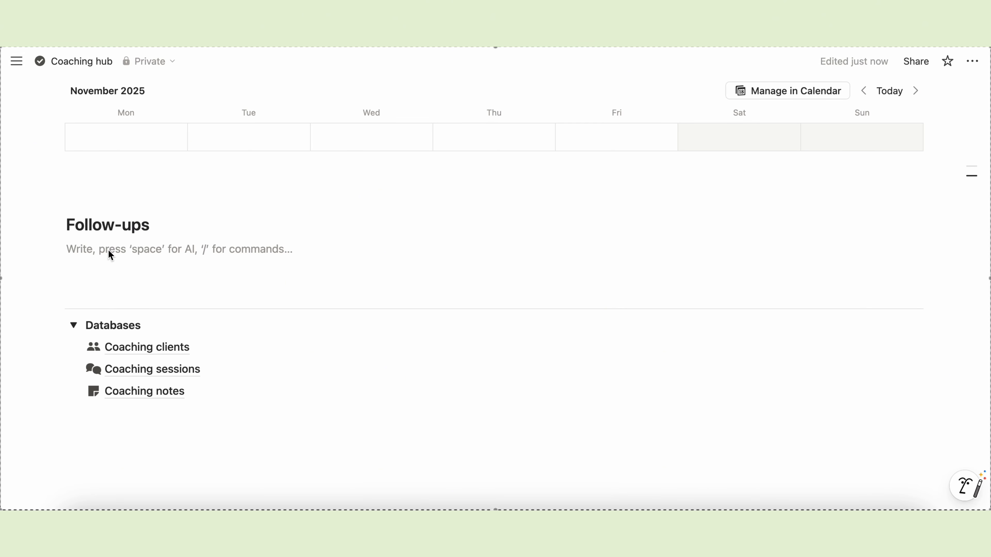
type("/linked")
left_click(184, 302)
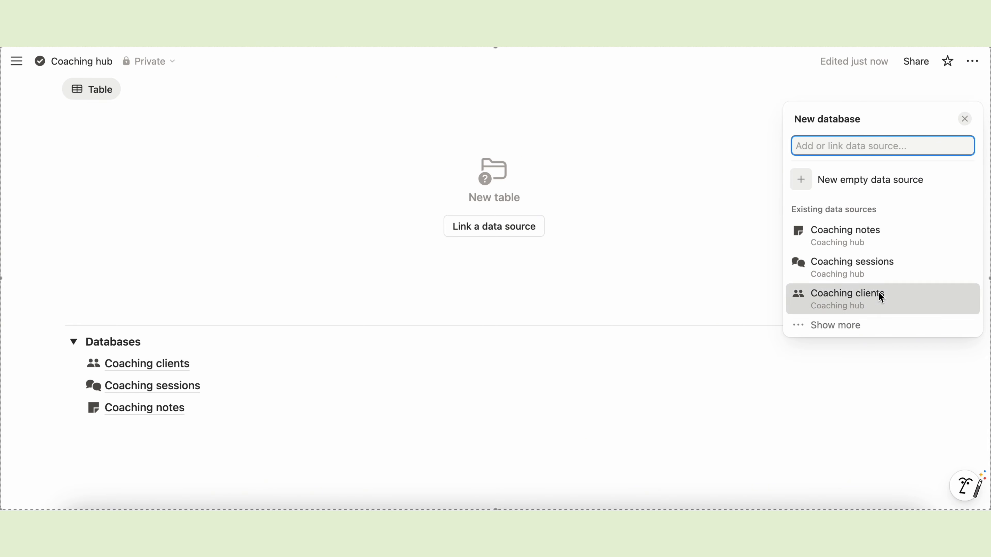
- Link Coaching clients as a gallery with no data source title and Card preview set to None
left_click(878, 297)
left_click(833, 144)
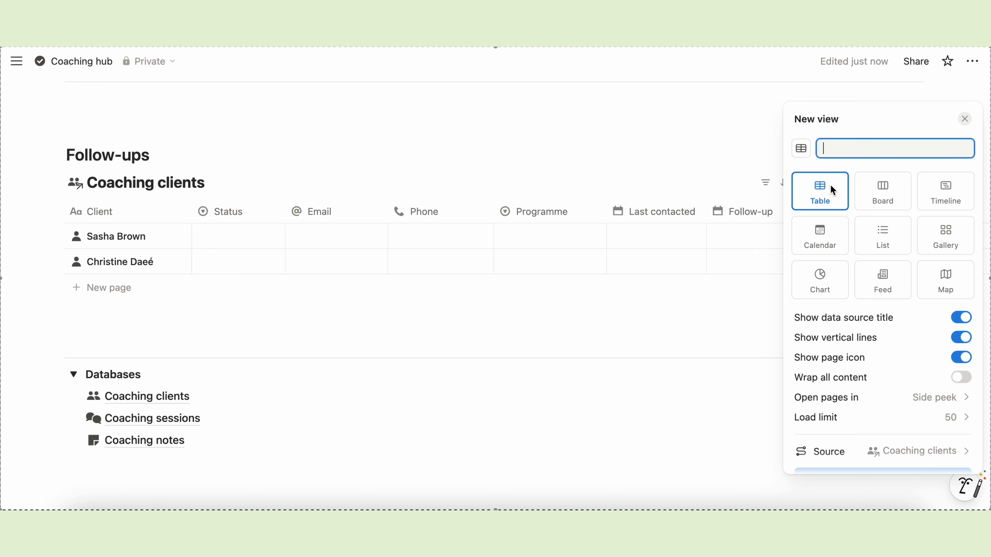
left_click(941, 239)
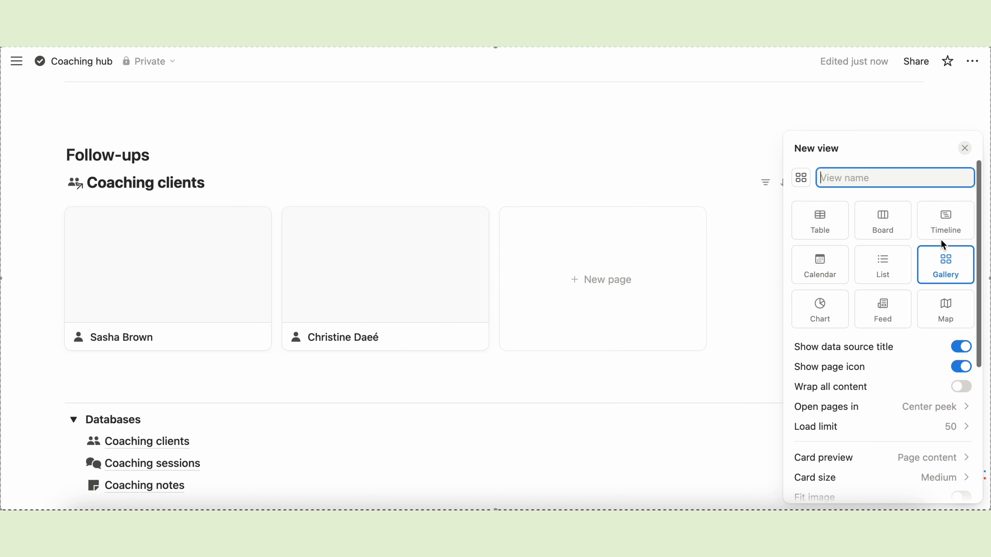
left_click(960, 346)
scroll(904, 401, "down", 3)
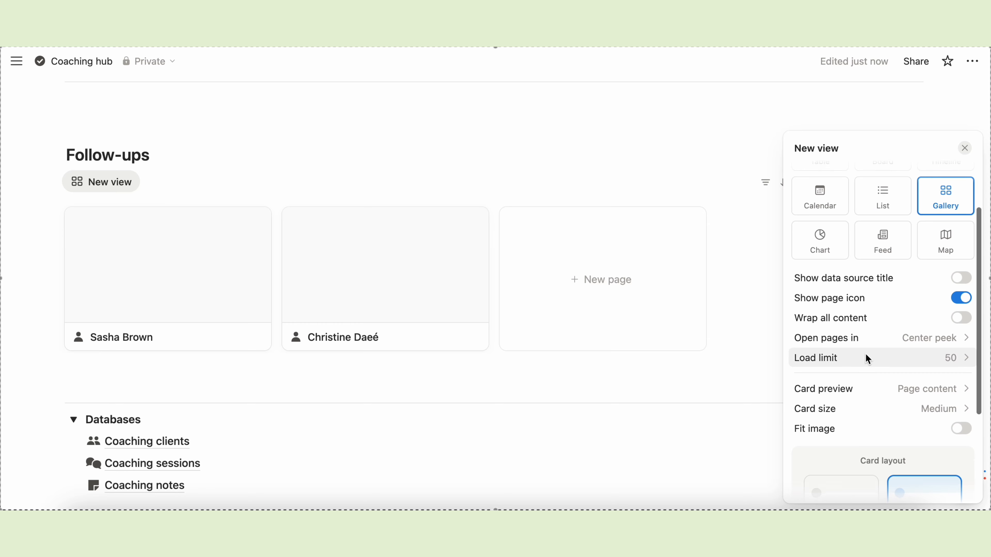
left_click(899, 337)
left_click(866, 360)
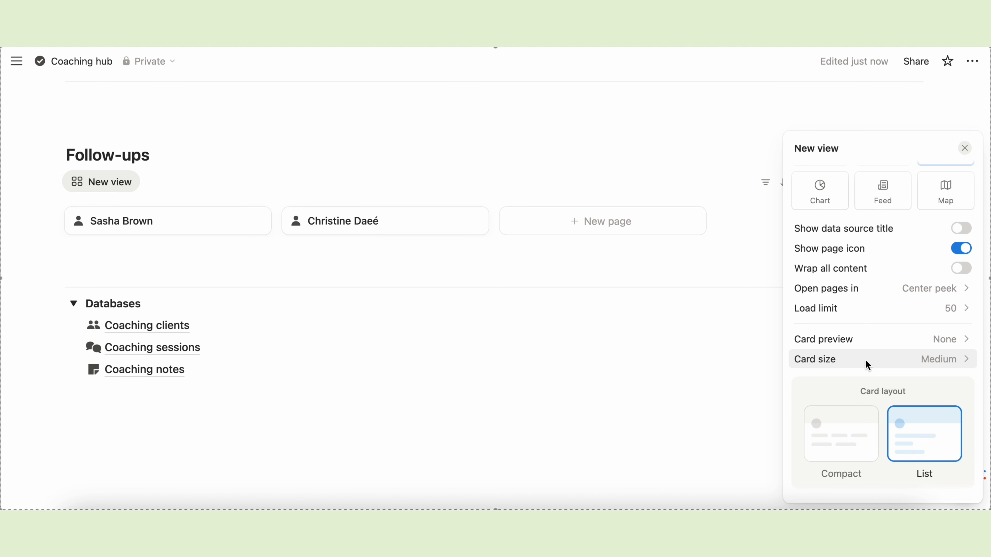
scroll(867, 367, "down", 3)
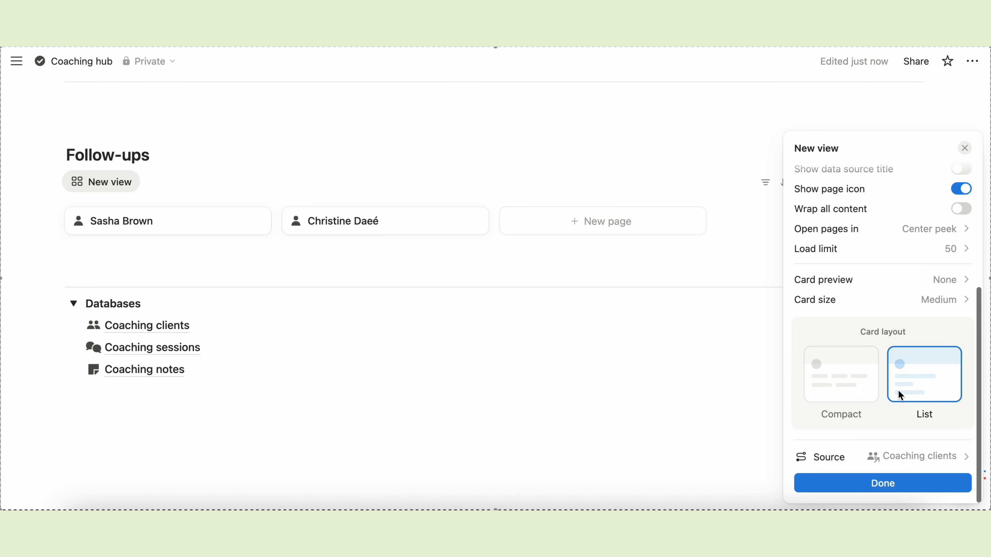
left_click(874, 483)
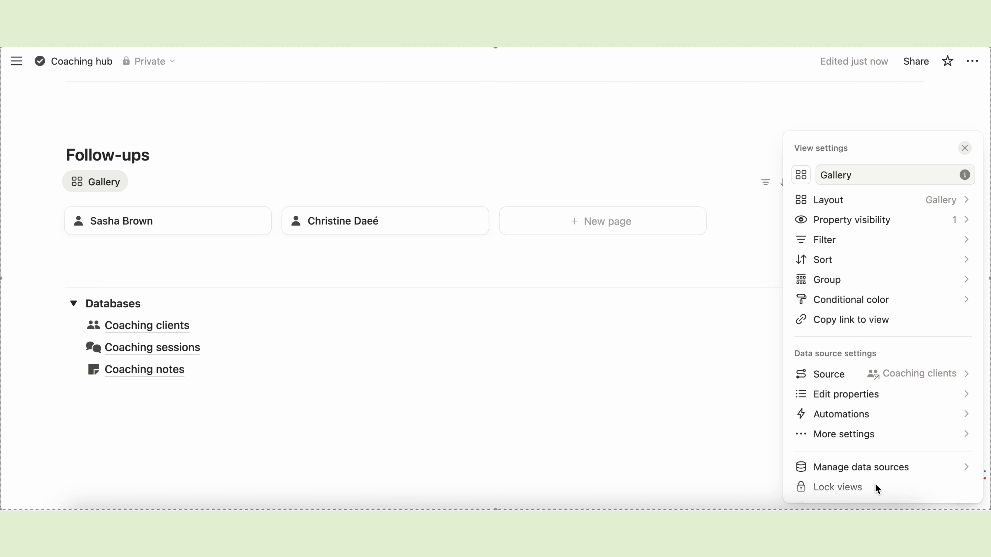
- Clear the gallery view's name and add an empty block below the gallery
double_click(829, 173)
key("BackSpace")
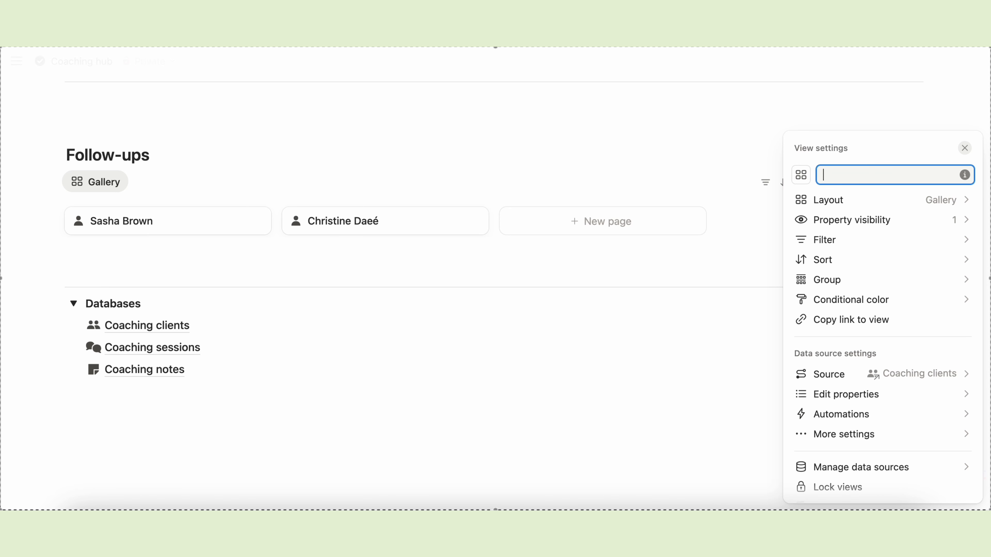
left_click(682, 275)
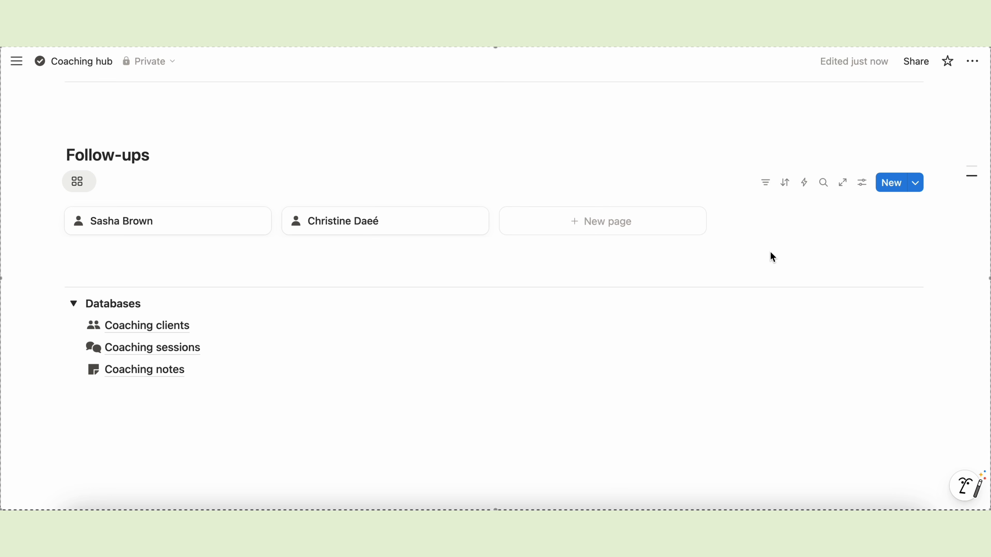
left_click(270, 256)
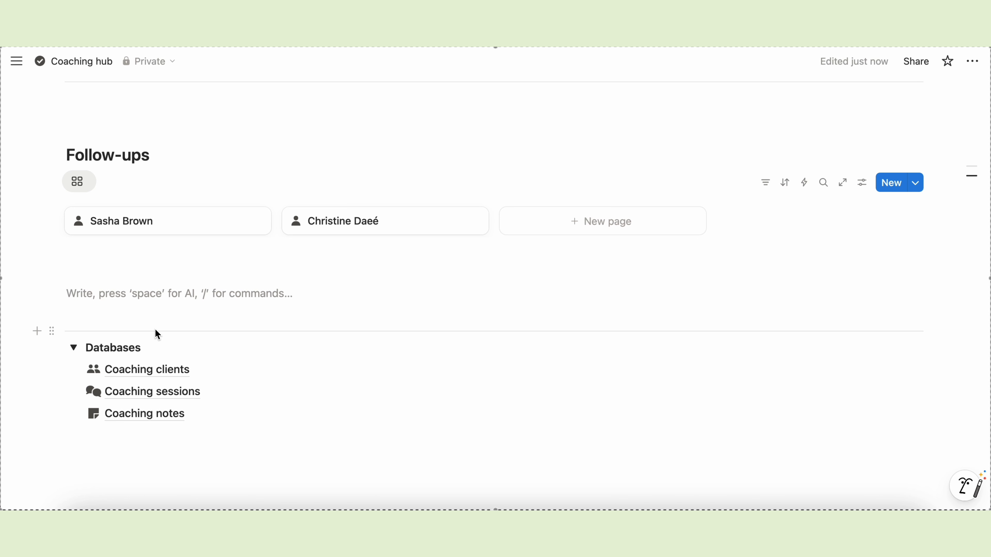
- Add two new client rows with their names to the Coaching clients database
left_click(156, 370)
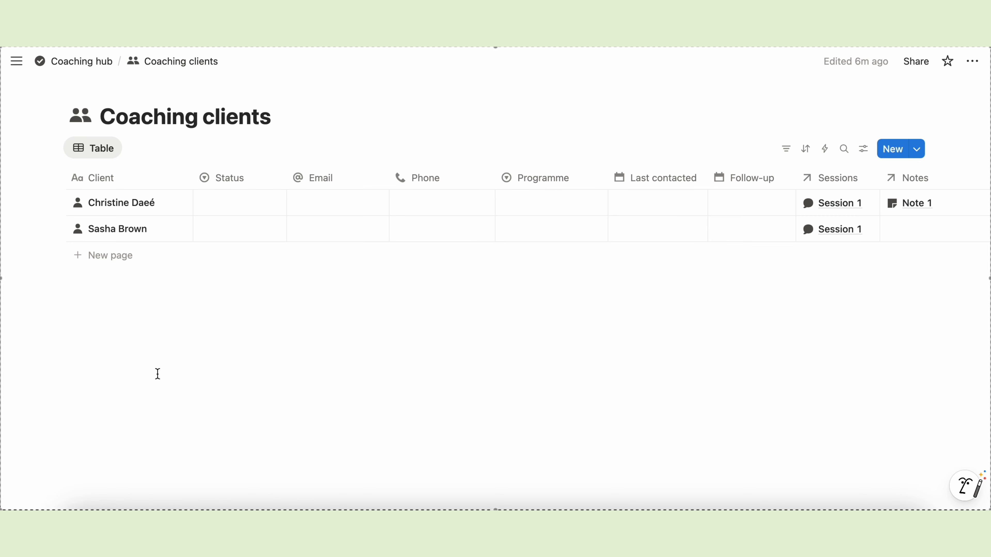
left_click(94, 252)
key("Return")
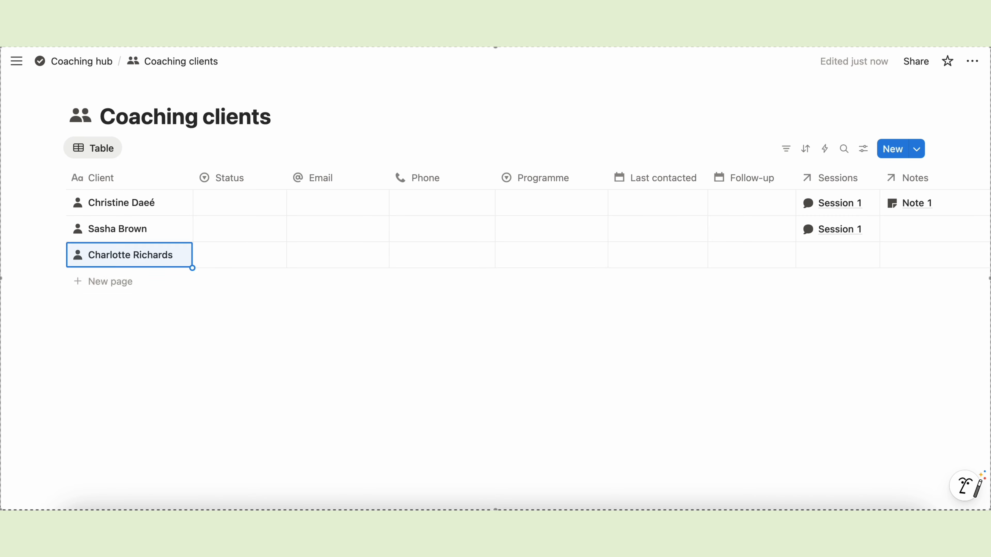
left_click(140, 281)
type("Jane Austen")
key("Return")
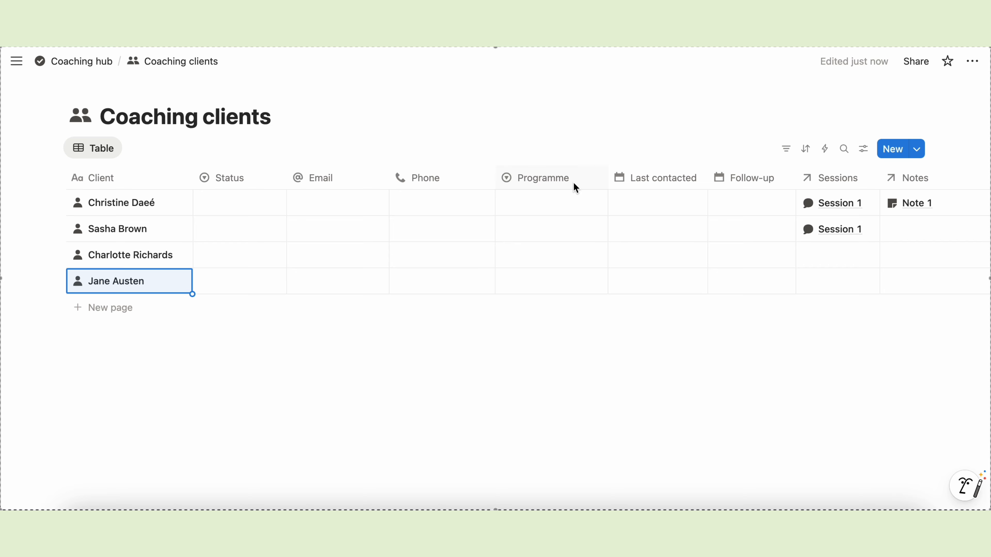
- Set the new clients' follow-ups to 19 and 20 November 2025, then return to Coaching hub
left_click(752, 203)
key("Escape")
left_click(740, 258)
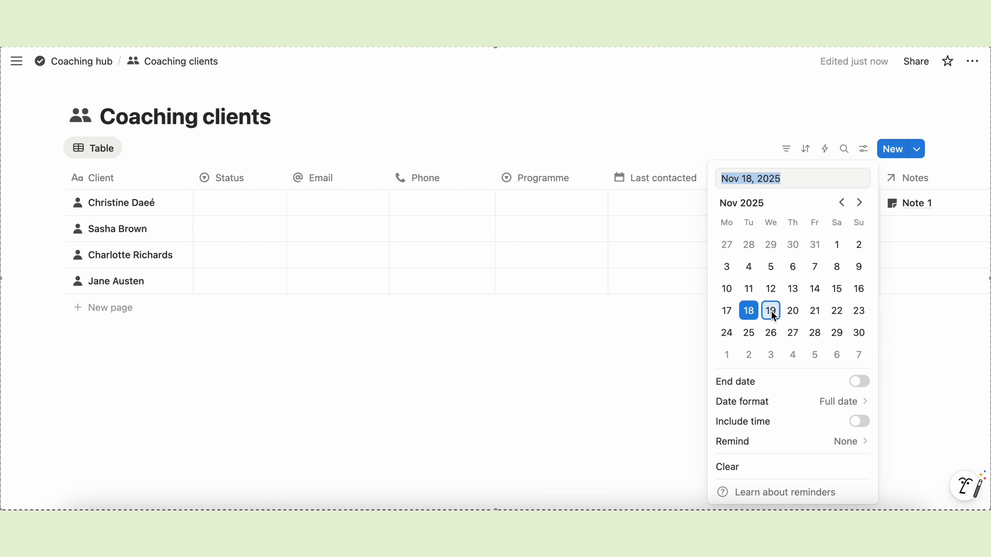
left_click(770, 310)
key("Escape")
left_click(748, 291)
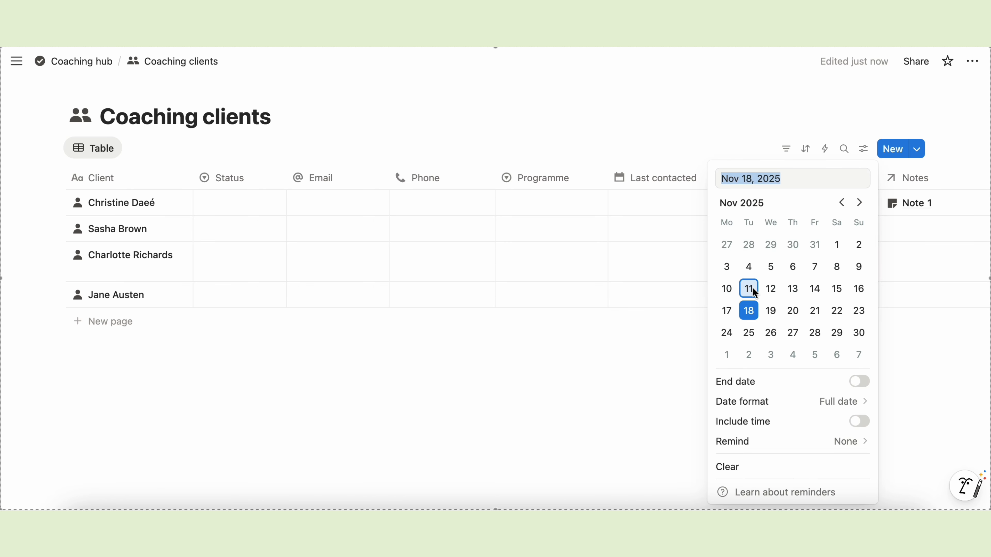
left_click(792, 310)
key("Escape")
left_click(102, 63)
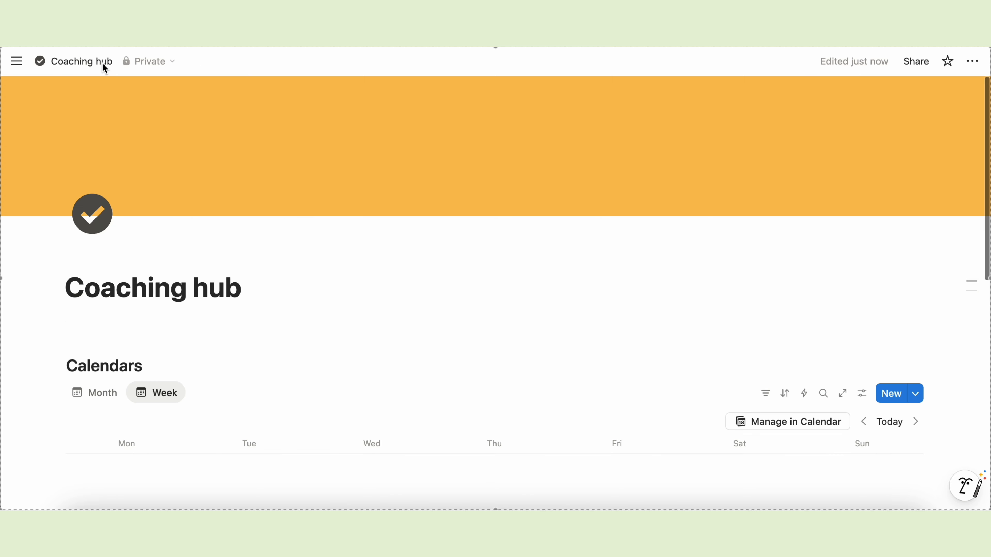
- Filter the Follow-ups gallery to Follow-up dates within this week
scroll(364, 351, "down", 10)
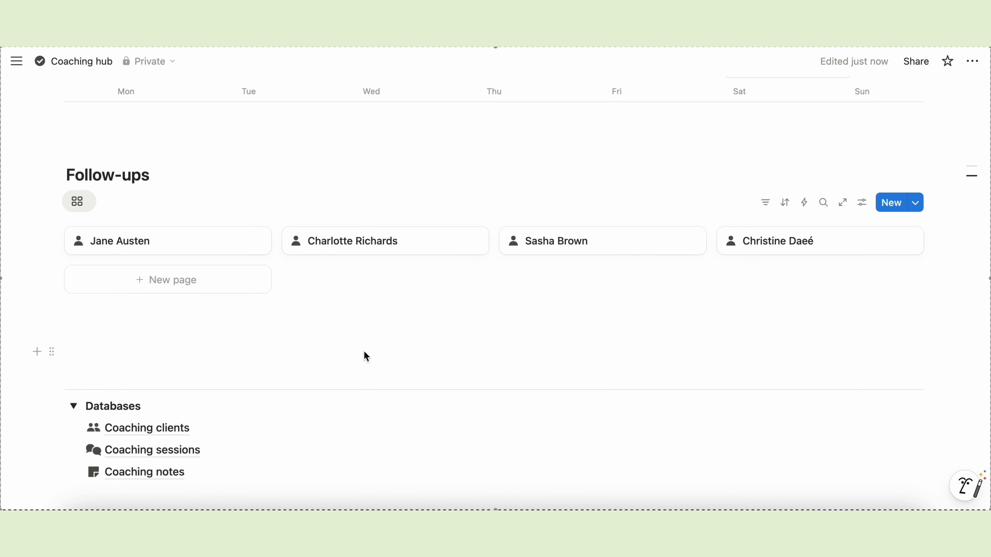
left_click(766, 203)
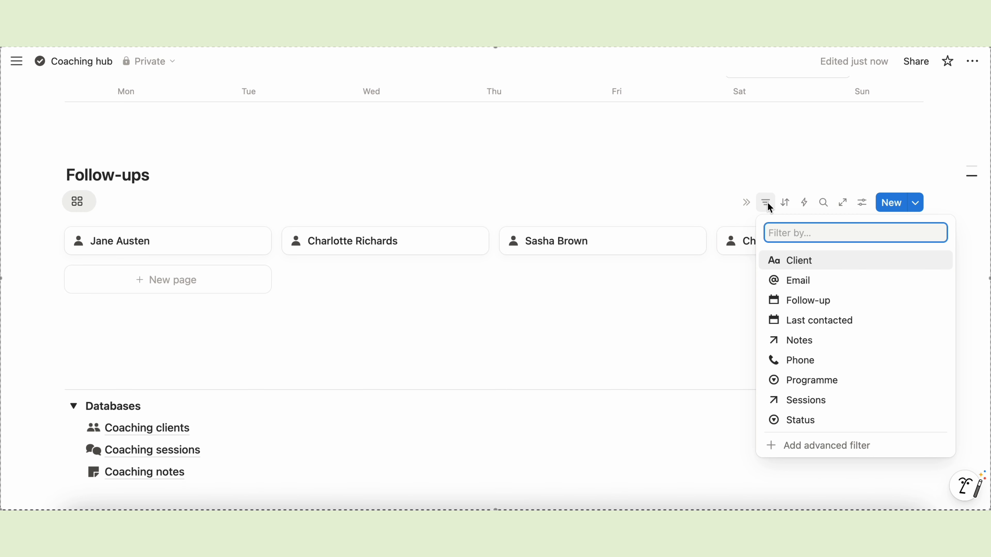
left_click(809, 299)
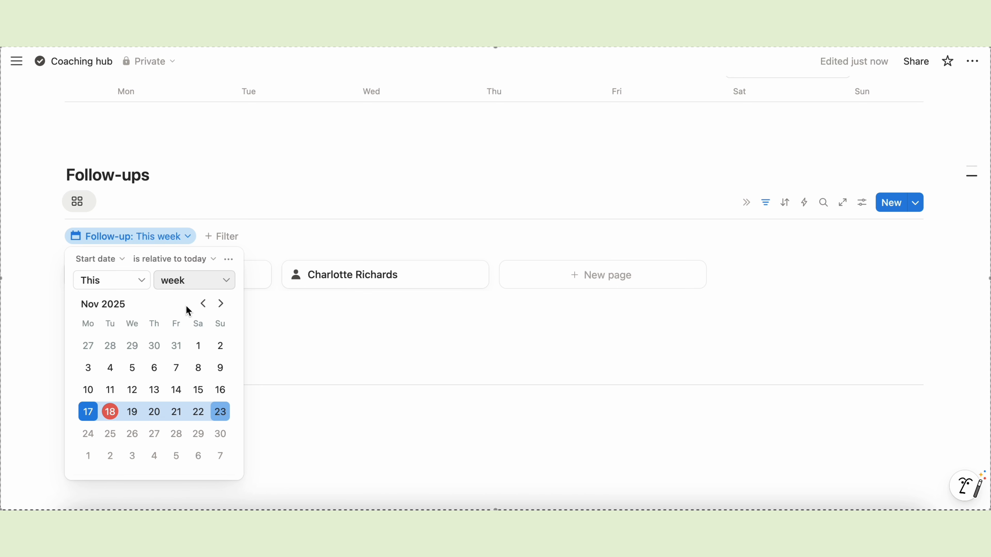
left_click(304, 351)
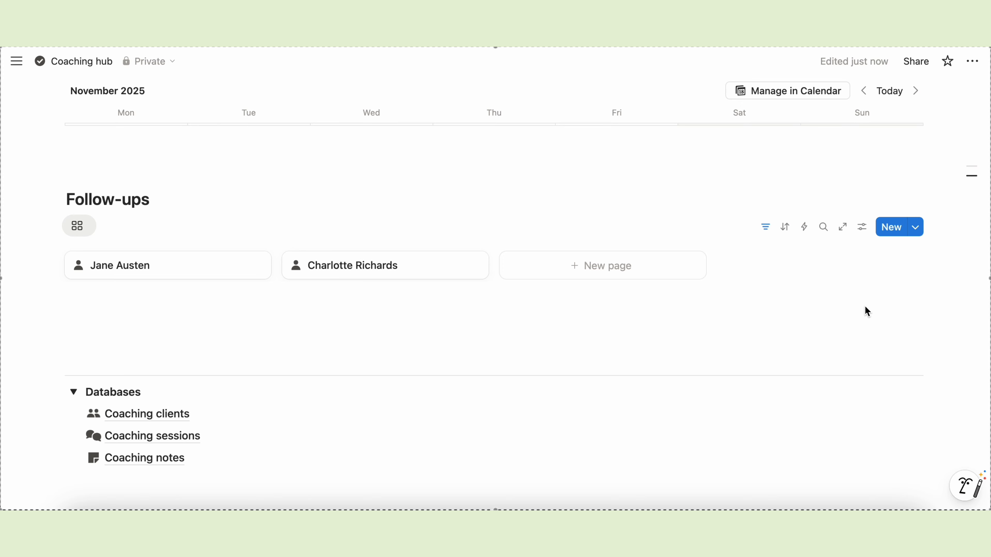
- Show the Follow-up date property on the Follow-ups gallery cards
left_click(861, 228)
left_click(858, 220)
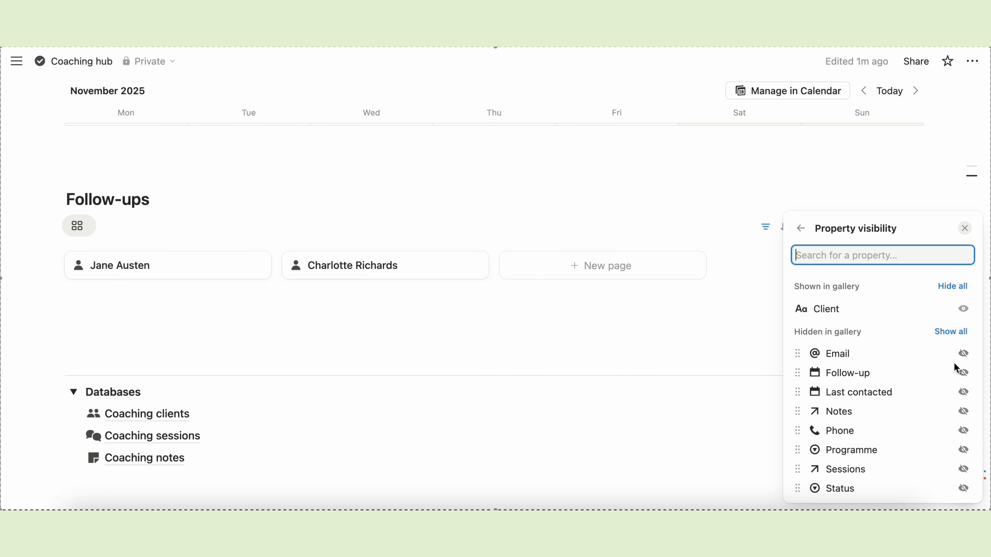
left_click(962, 373)
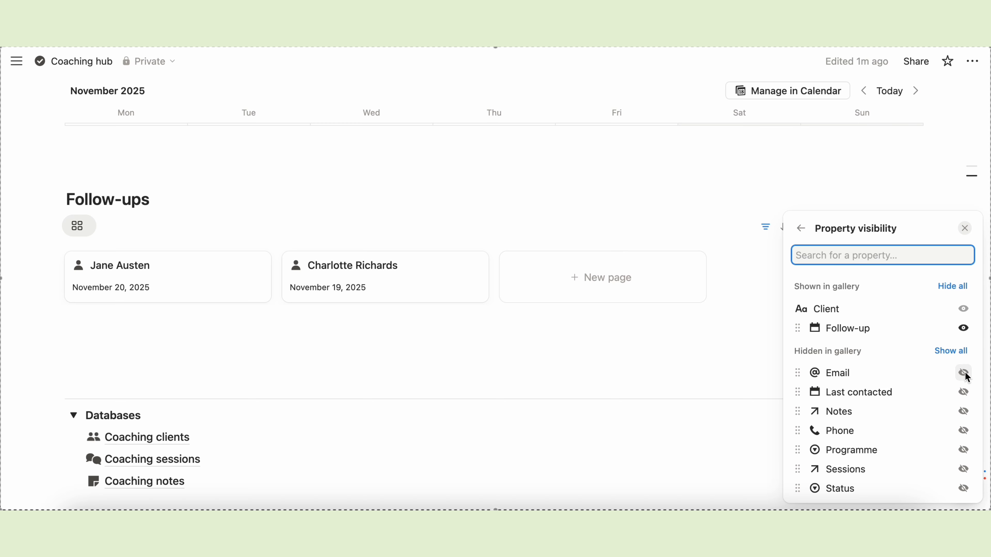
- Give the November 19 follow-up a 10:00 AM time
left_click(334, 293)
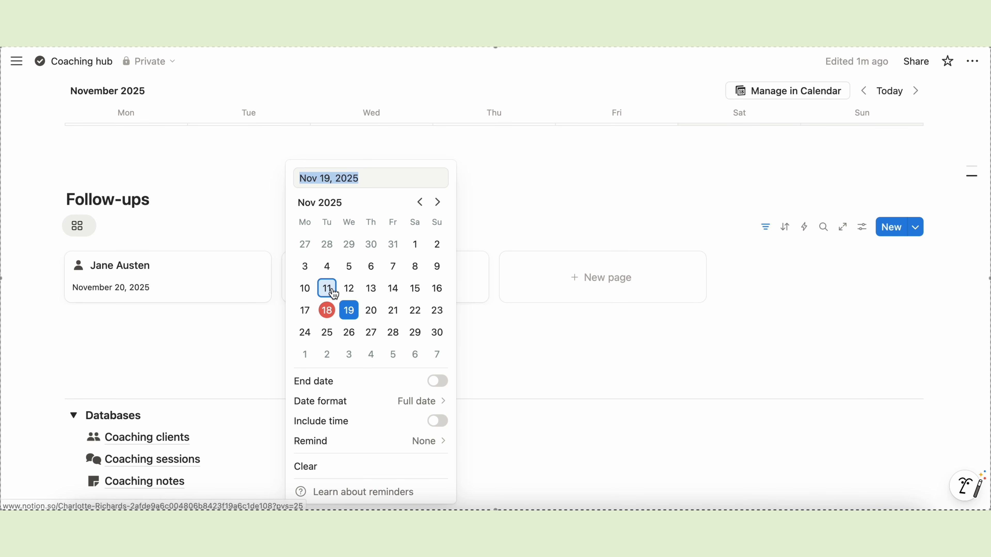
left_click(435, 422)
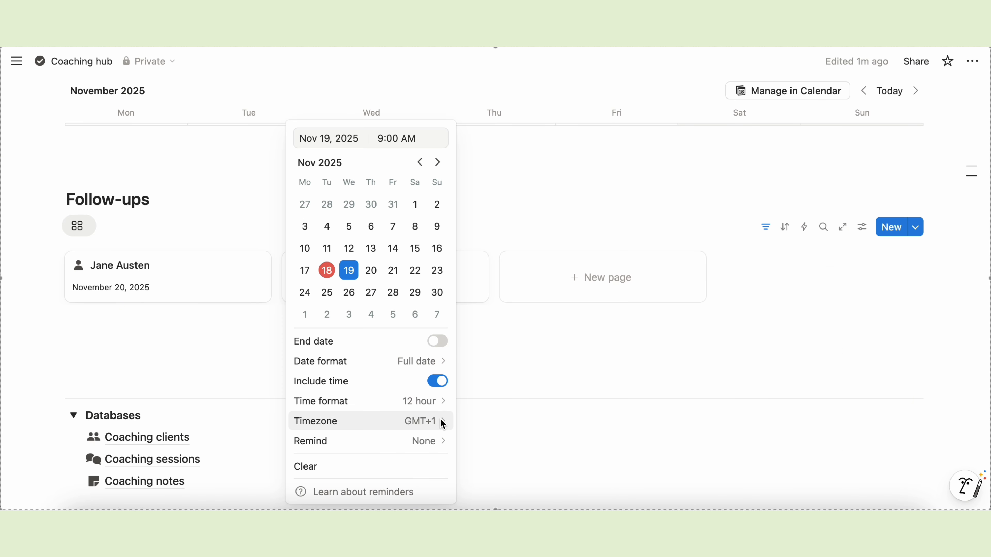
left_click(388, 140)
type("10")
left_click(544, 163)
- Give the November 20 follow-up a 2:00 PM time
left_click(176, 287)
left_click(217, 421)
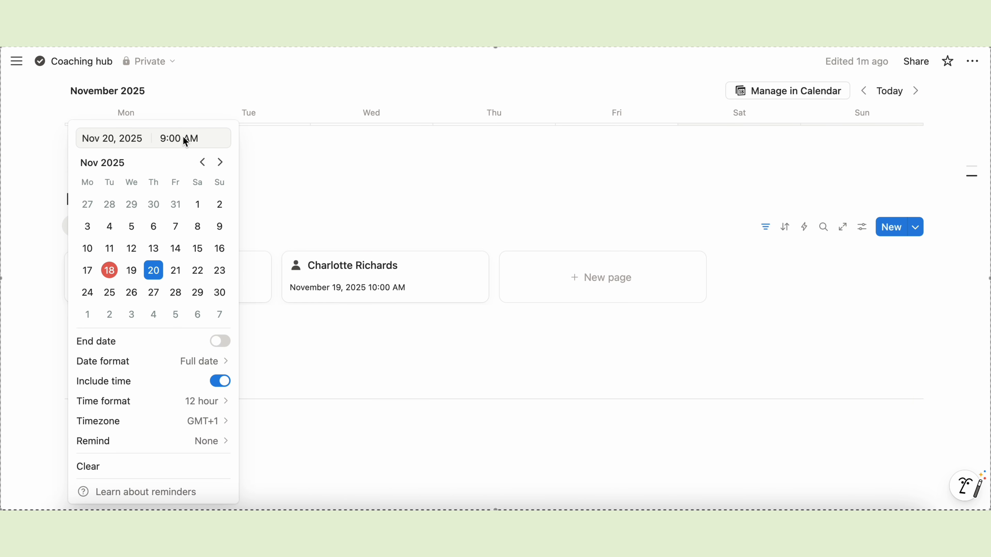
left_click(187, 139)
key("BackSpace")
key("BackSpace")
key("BackSpace")
key("BackSpace")
key("BackSpace")
key("BackSpace")
type("2:00 PM")
left_click(391, 145)
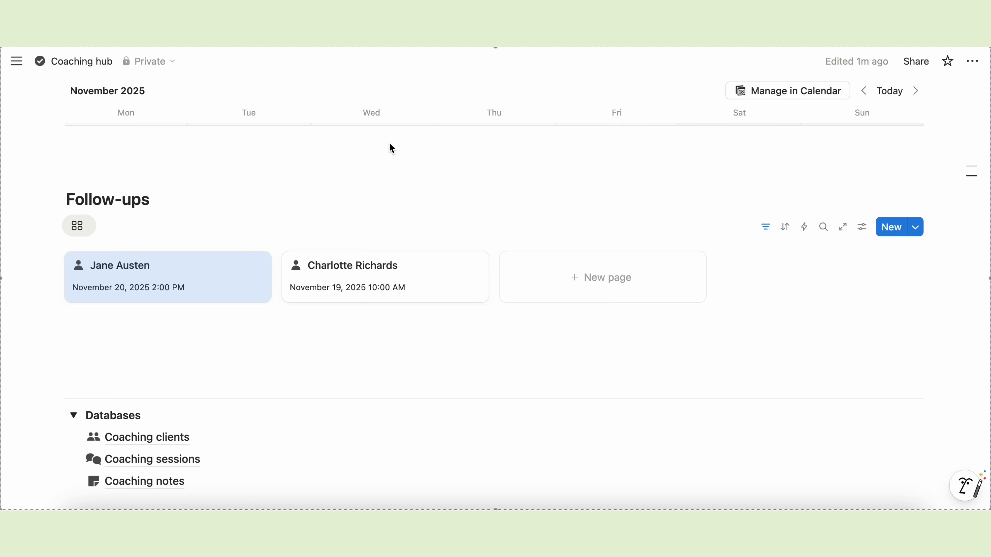
left_click(386, 362)
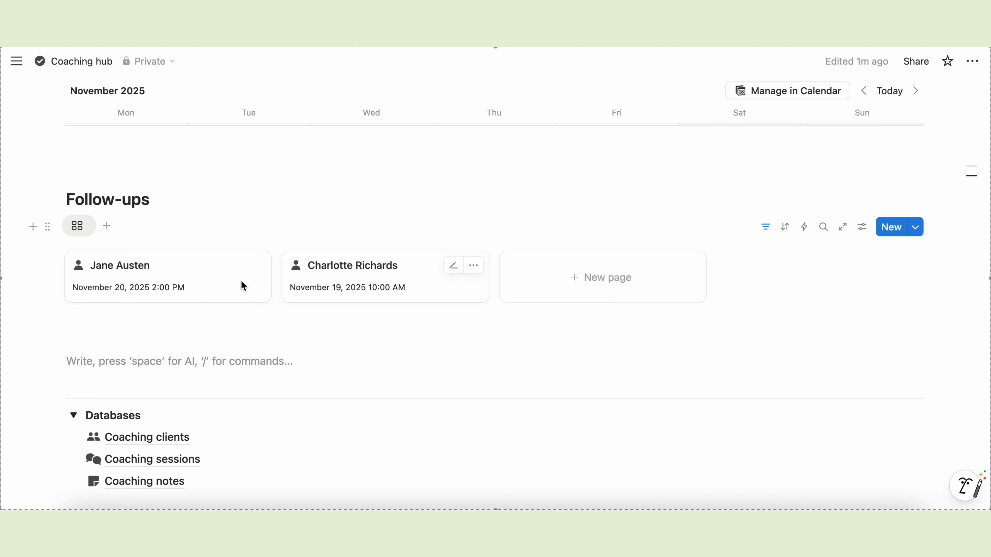
- Add an 'Active Clients' Heading 2 with a linked view of Coaching clients beneath it
scroll(343, 263, "up", 10)
scroll(345, 266, "down", 8)
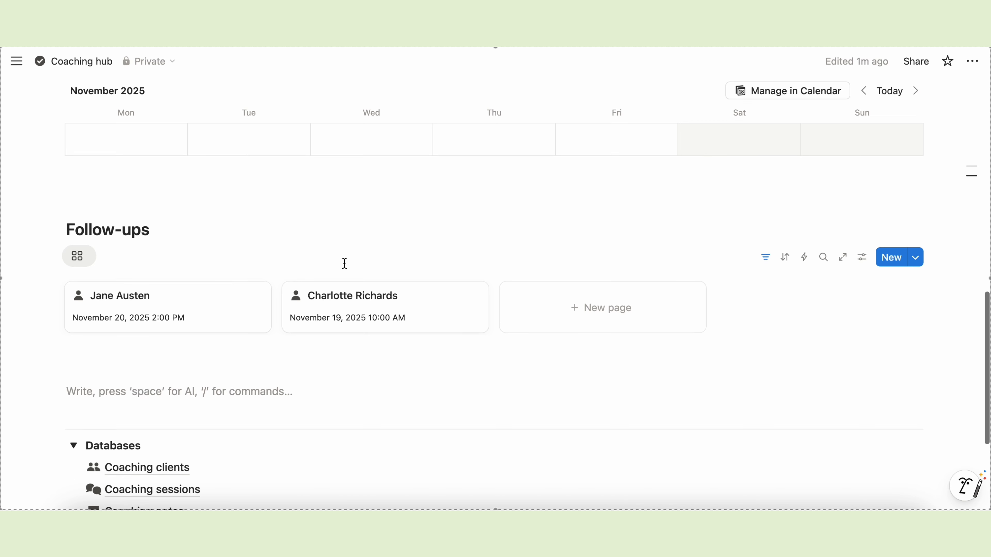
scroll(344, 262, "down", 3)
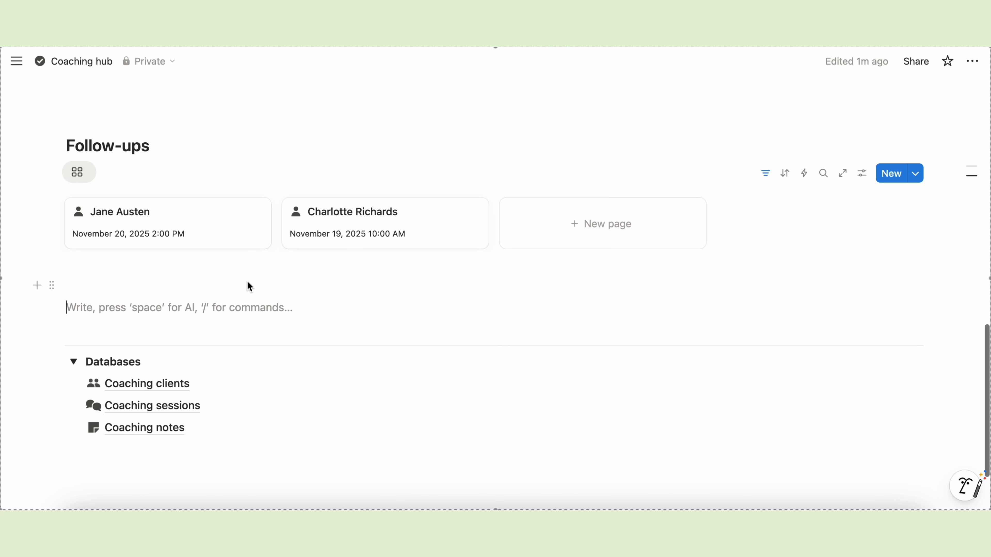
key("Return")
key("Return")
key("Up")
key("Up")
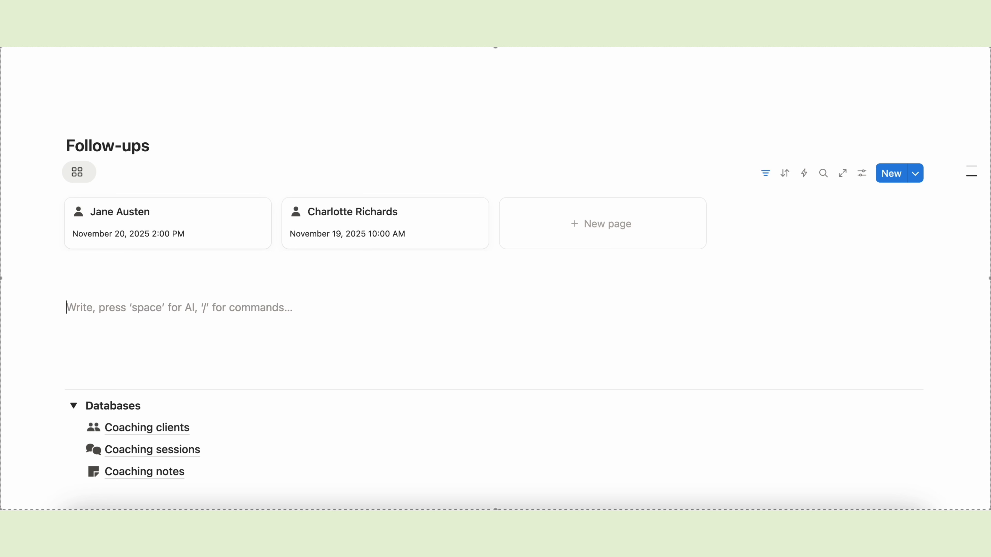
type("/head")
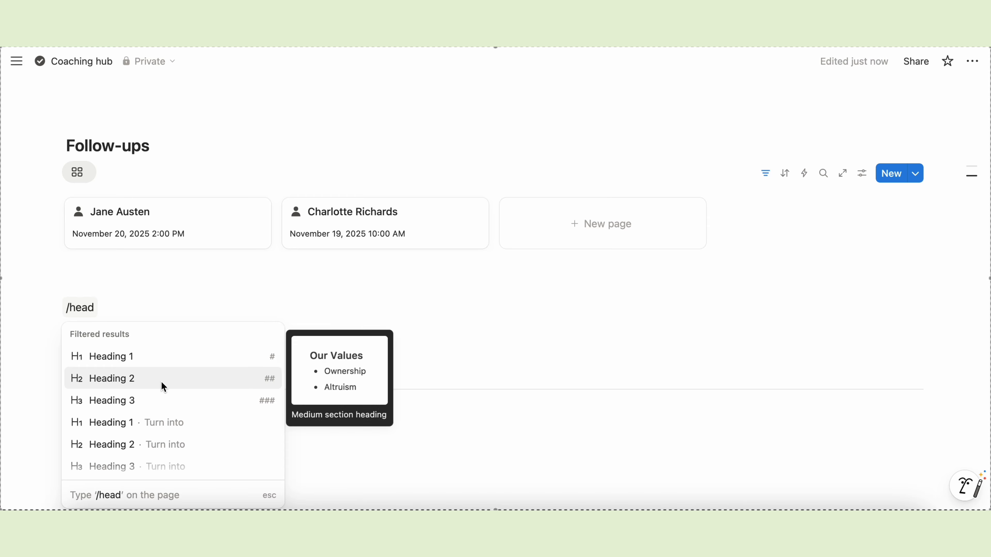
left_click(161, 384)
type("Active Clients")
key("Return")
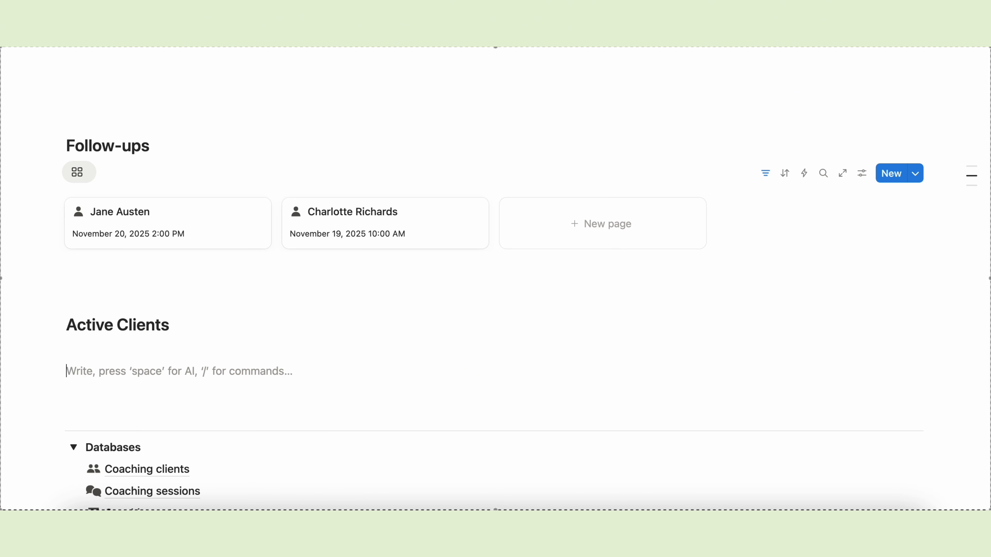
type("/linked")
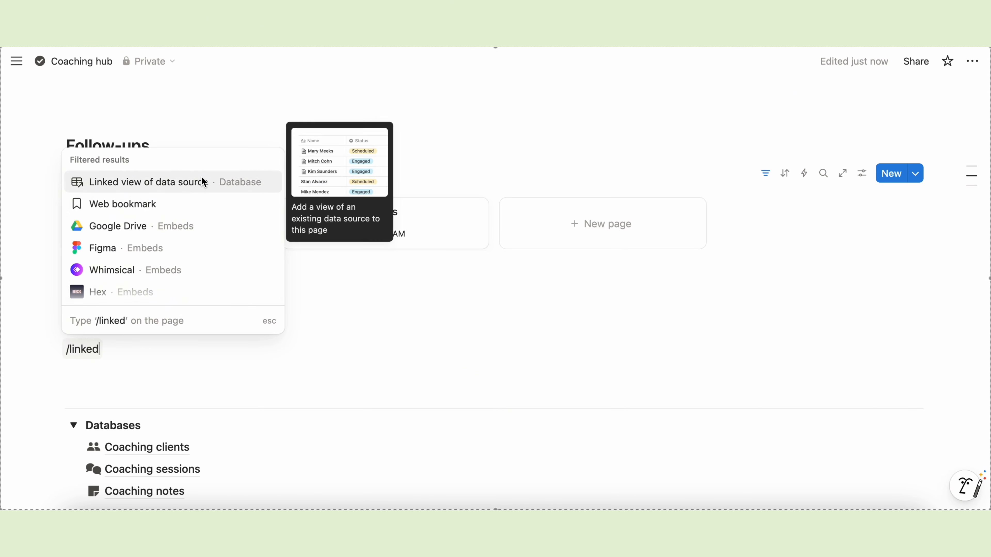
left_click(202, 182)
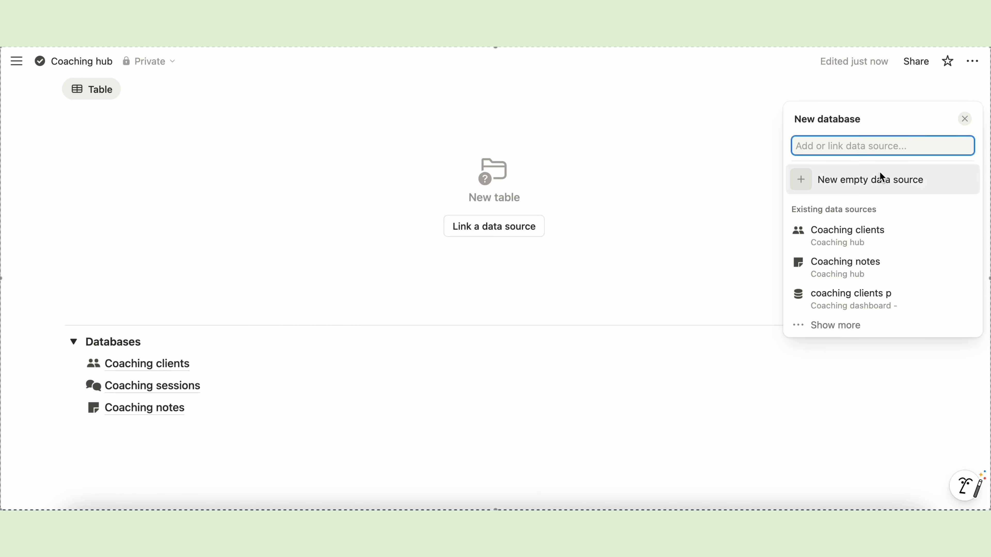
left_click(865, 234)
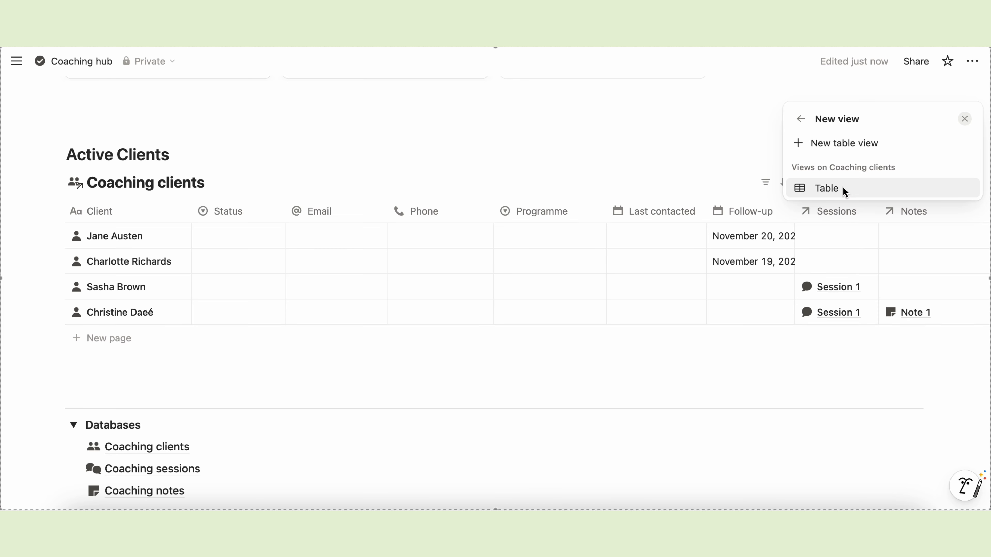
- Make the new view a gallery with no data source title and Card preview set to None
left_click(836, 143)
left_click(943, 235)
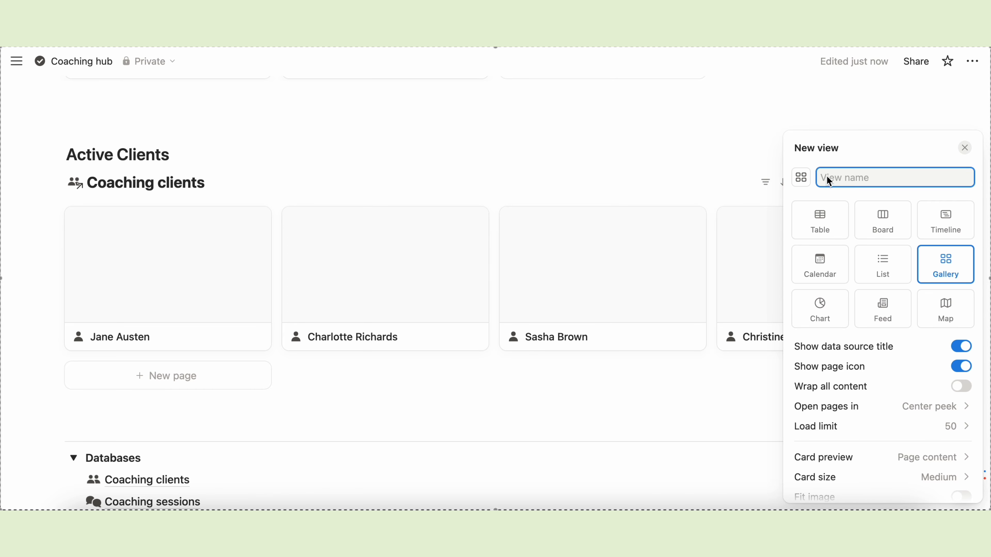
left_click(962, 346)
scroll(925, 399, "down", 5)
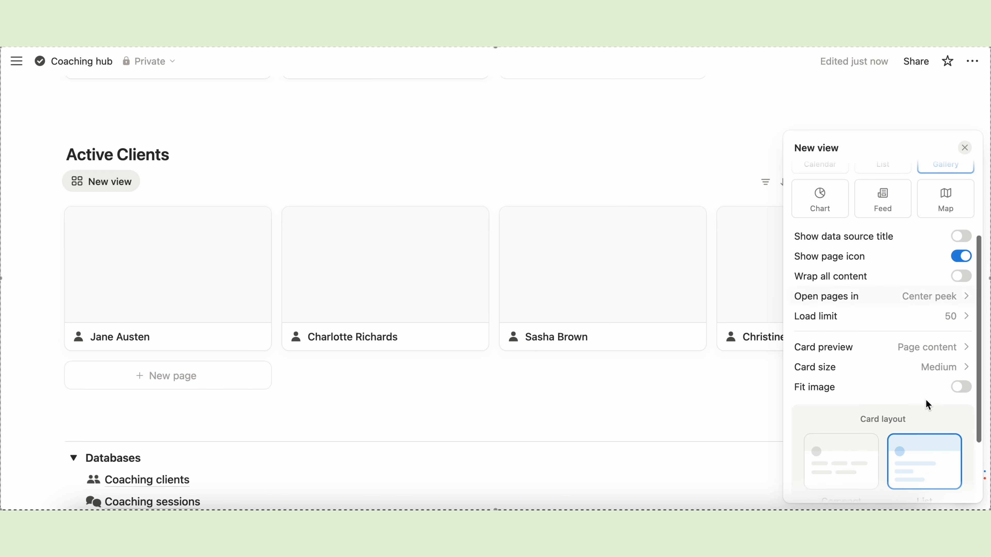
left_click(922, 265)
left_click(873, 286)
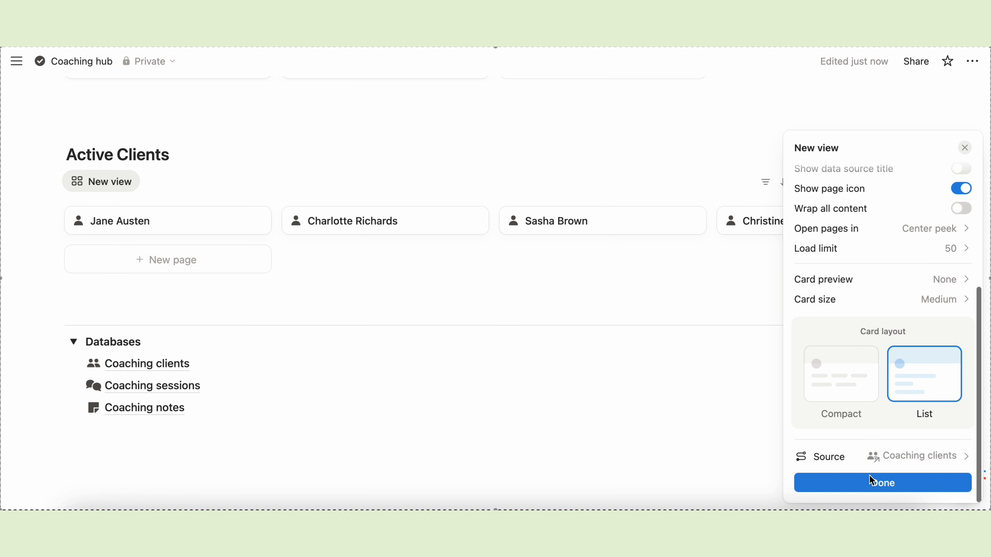
left_click(868, 484)
left_click(752, 270)
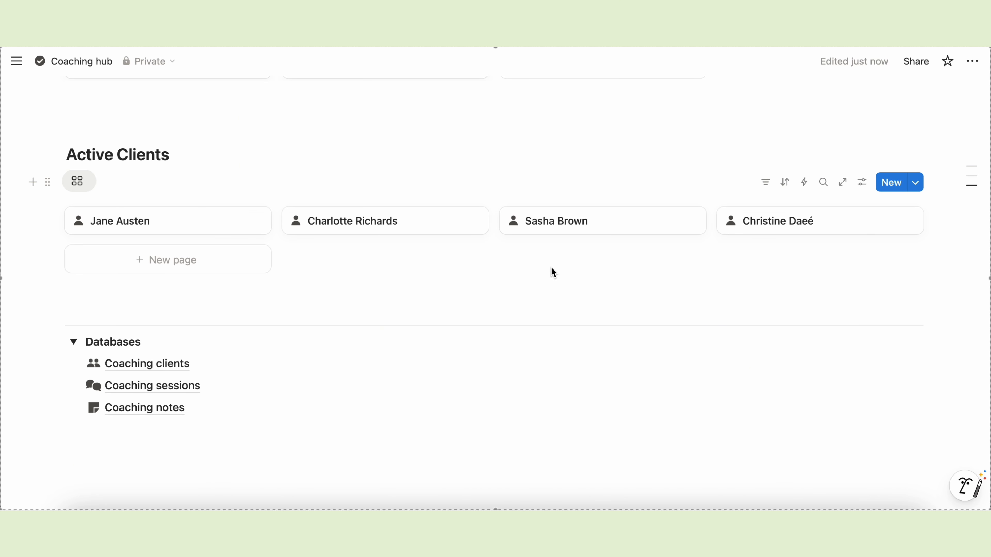
- Filter the Active Clients gallery to Status Onboarding or Active
left_click(766, 183)
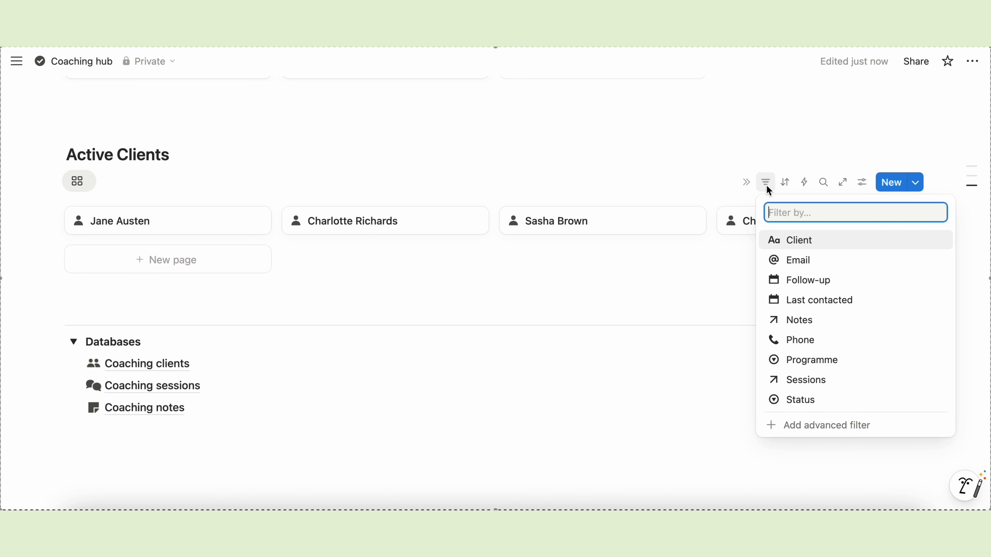
left_click(801, 399)
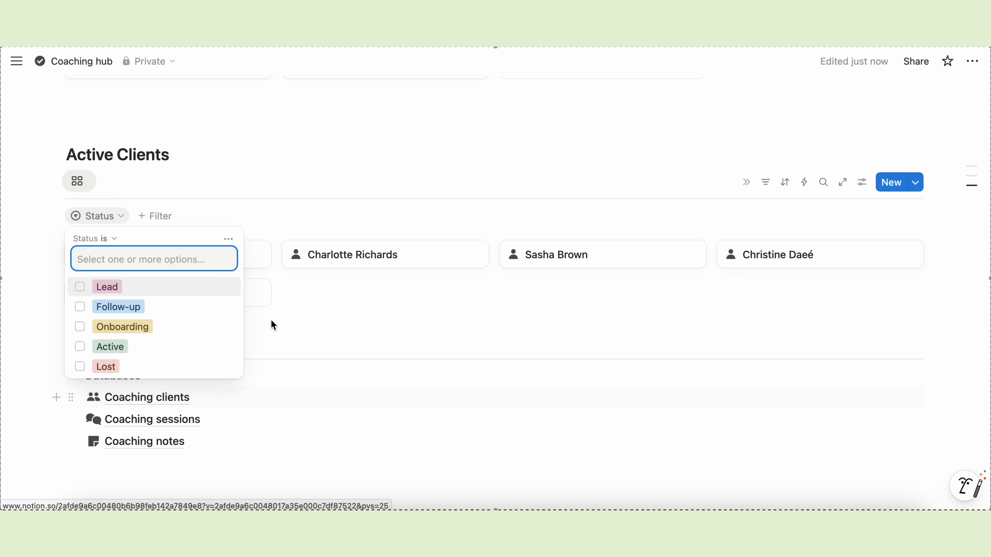
left_click(80, 327)
left_click(79, 346)
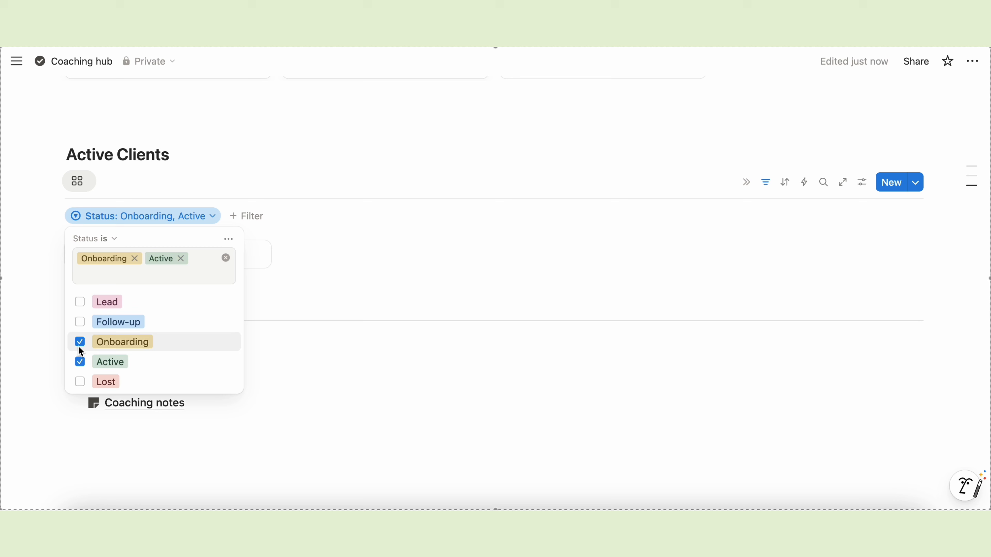
left_click(387, 256)
- Show Status and Programme on the Active Clients gallery cards
left_click(861, 182)
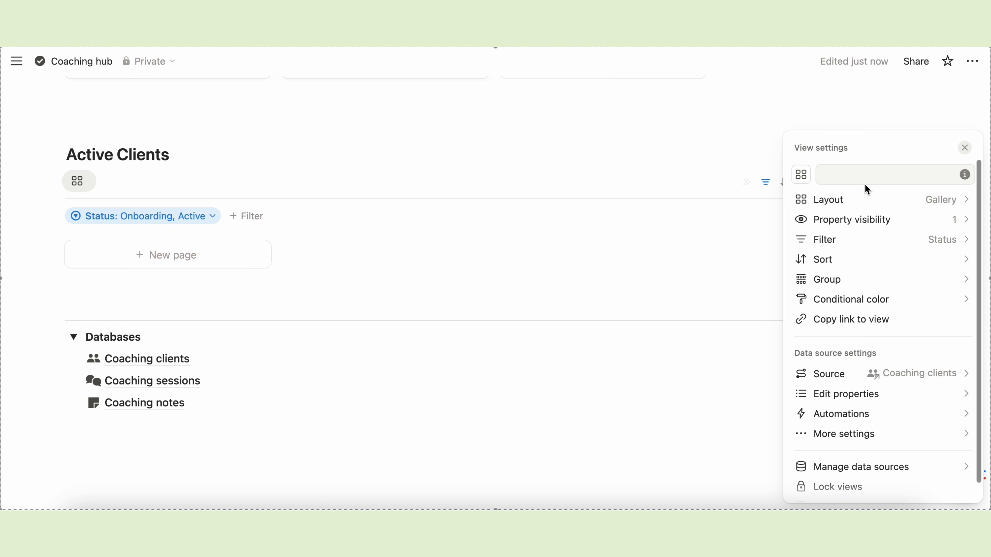
left_click(866, 221)
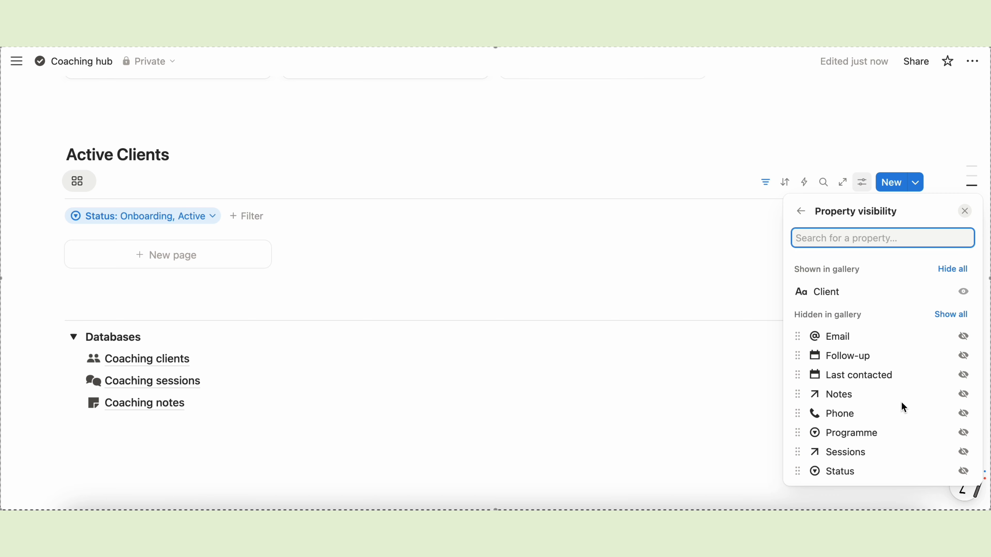
left_click(963, 471)
left_click(962, 452)
left_click(698, 274)
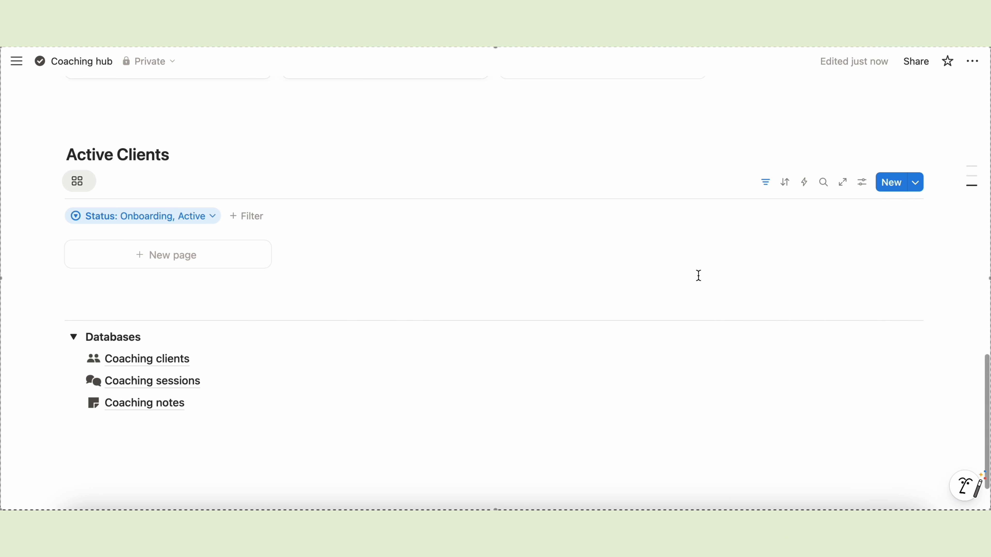
- Arrange Follow-ups and Active Clients side by side, with Follow-ups in the left column
scroll(63, 388, "up", 3)
left_click_drag(63, 388, 177, 254)
left_click_drag(51, 267, 932, 195)
scroll(902, 231, "up", 3)
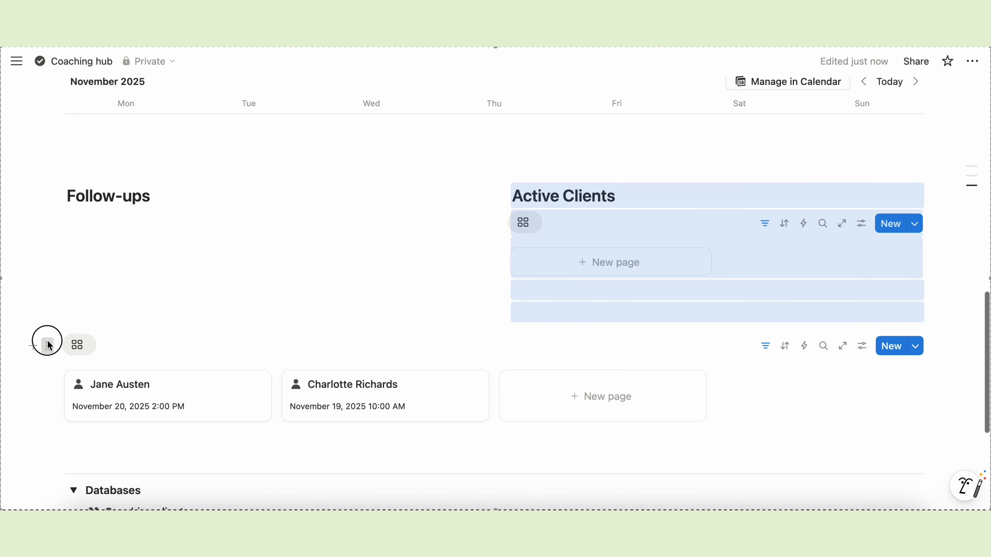
left_click_drag(48, 345, 69, 214)
- Open the Coaching clients database
left_click(508, 360)
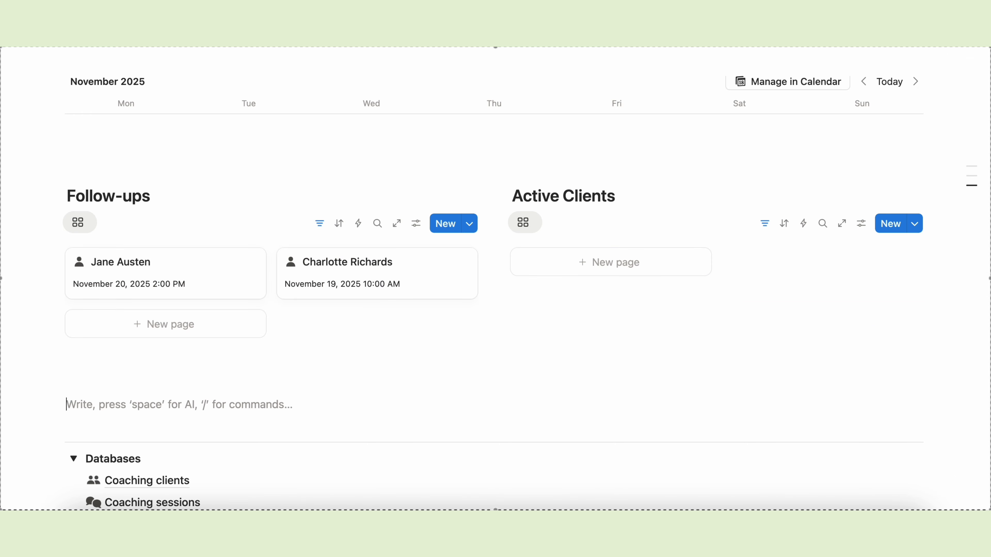
scroll(256, 352, "down", 5)
left_click(172, 345)
- Set the four clients' statuses to Onboarding, Active, Lead and Lead
left_click(252, 203)
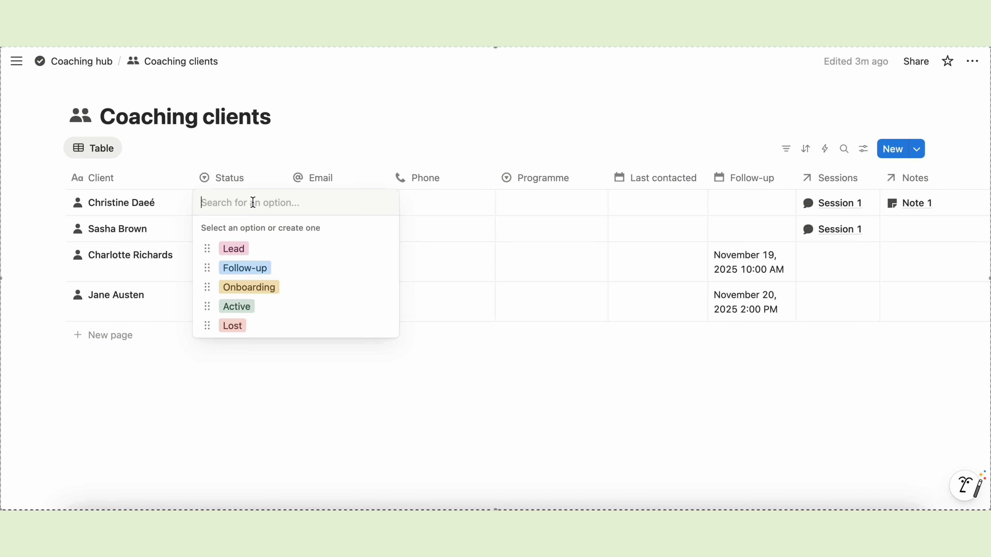
left_click(249, 287)
left_click(234, 230)
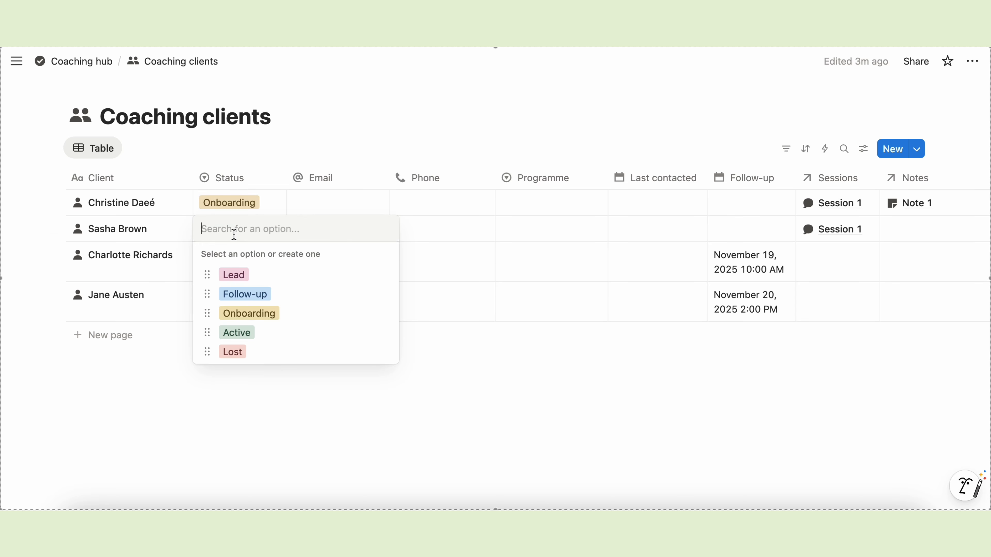
left_click(234, 332)
left_click(230, 269)
left_click(232, 300)
left_click(236, 298)
left_click(238, 336)
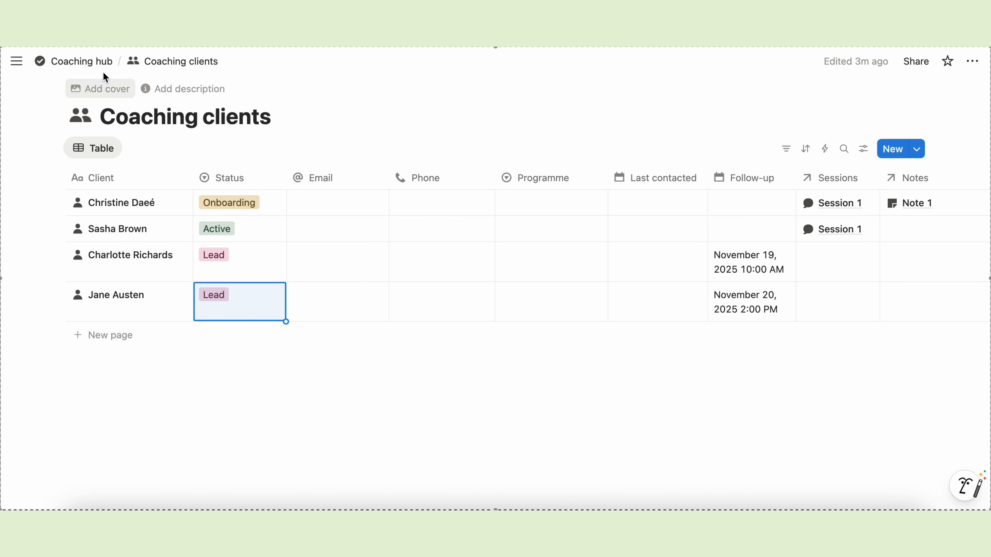
- Return to the Coaching hub page to see the two Active Clients cards
left_click(100, 67)
scroll(486, 357, "down", 10)
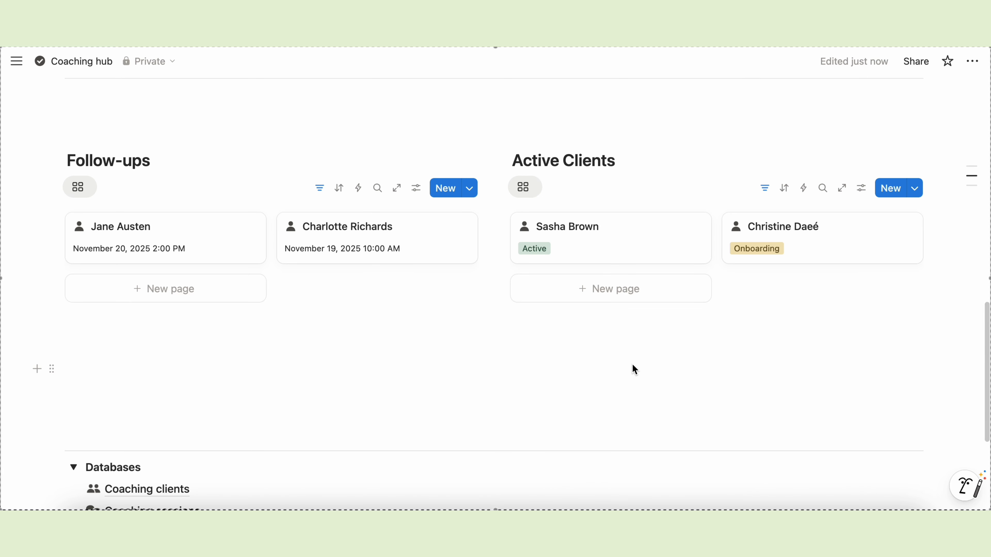
left_click(128, 369)
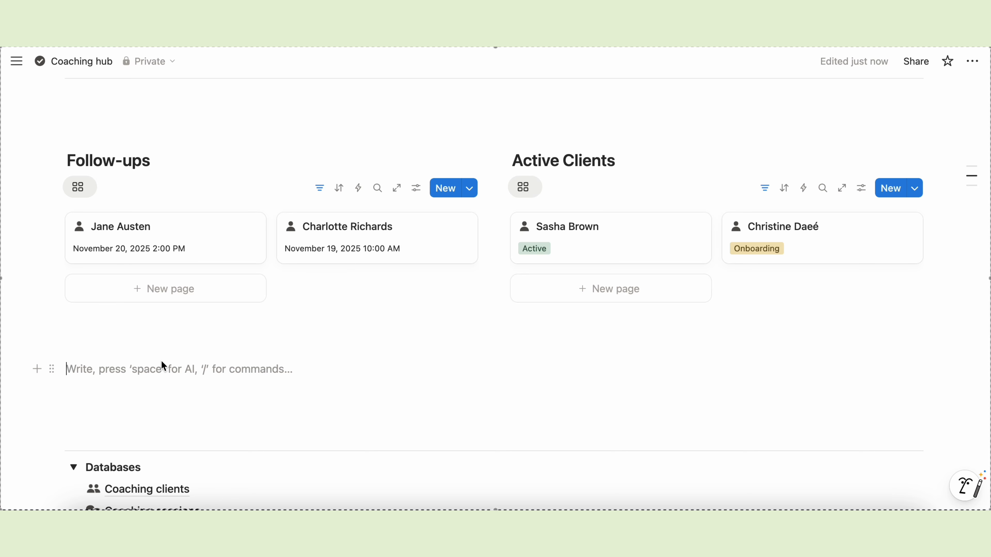
- Add a Toggle heading 2 named 'Leads' and expand it
type("/")
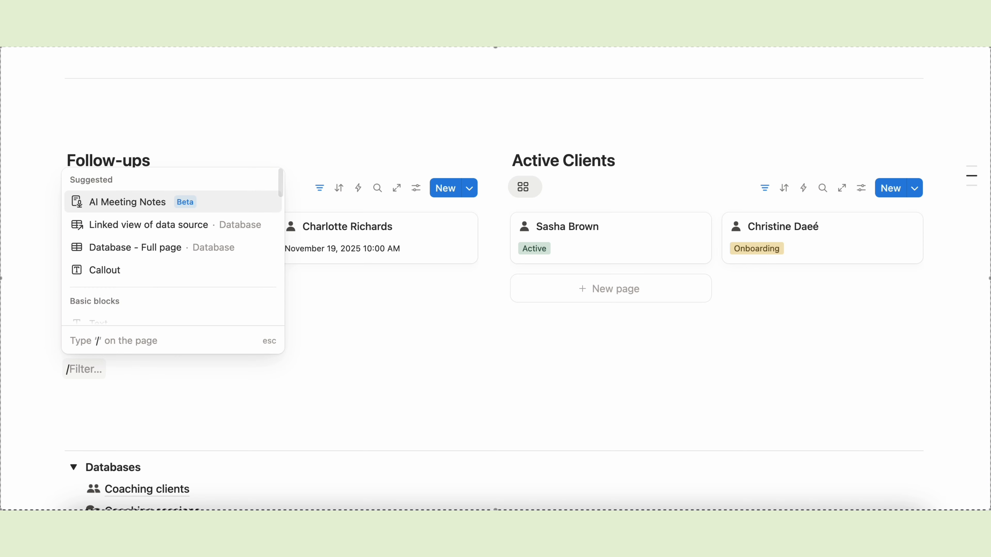
type("togg")
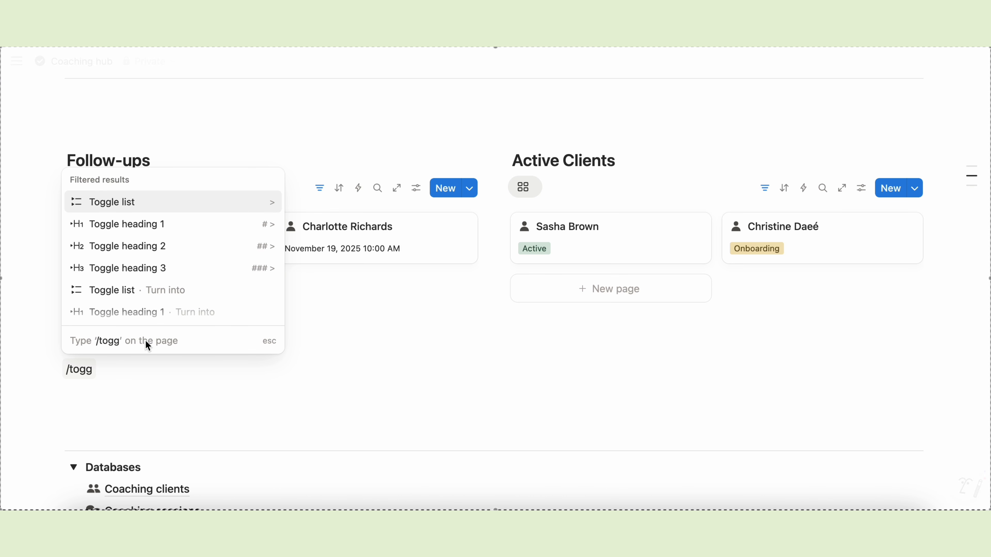
left_click(136, 243)
type("Leads")
left_click(73, 386)
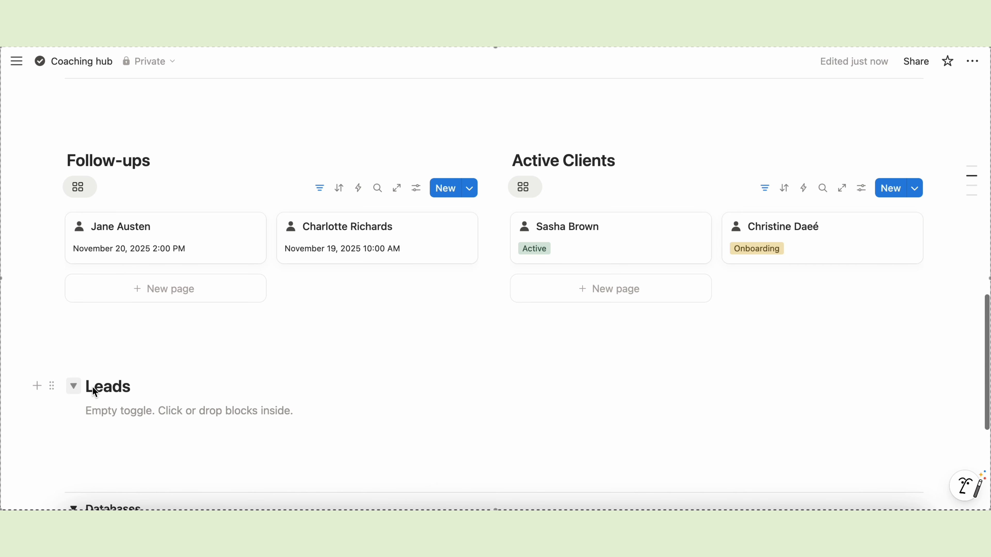
scroll(127, 314, "down", 3)
- Insert a linked List view of Coaching clients inside Leads, with the source title hidden
left_click(126, 314)
type("/linked")
left_click(218, 359)
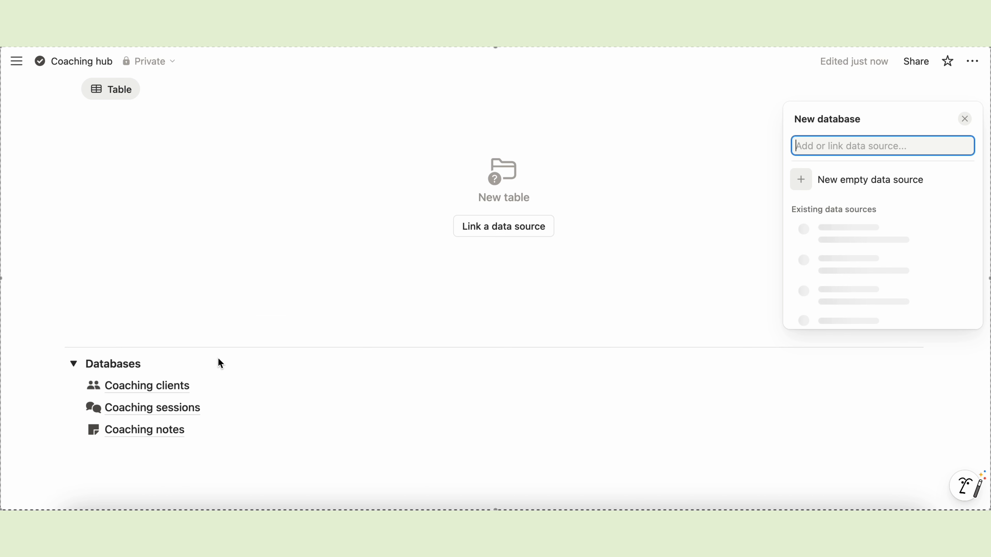
left_click(850, 239)
left_click(818, 216)
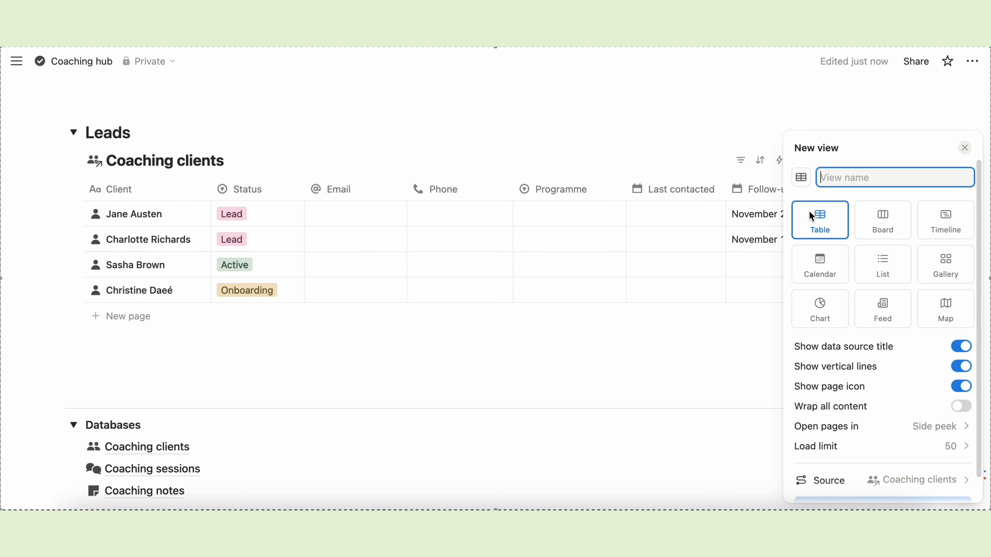
left_click(890, 274)
left_click(835, 195)
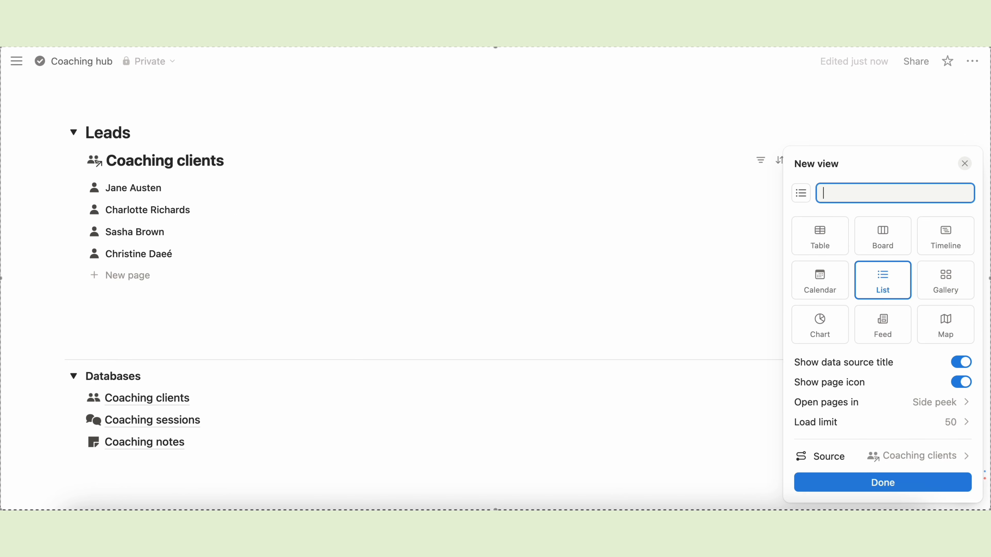
left_click(961, 362)
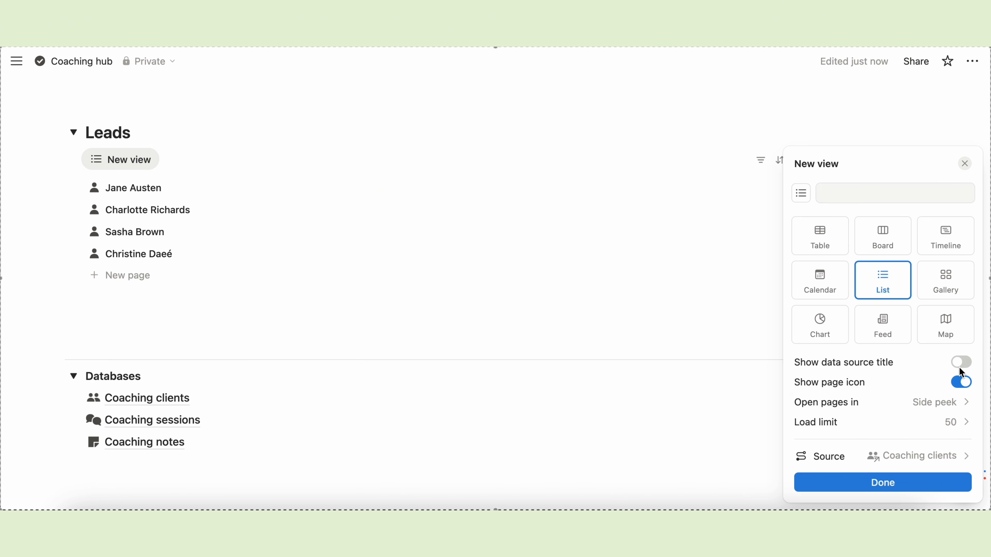
left_click(882, 483)
- Show Last contacted, Email and Phone in the Leads list
left_click(862, 220)
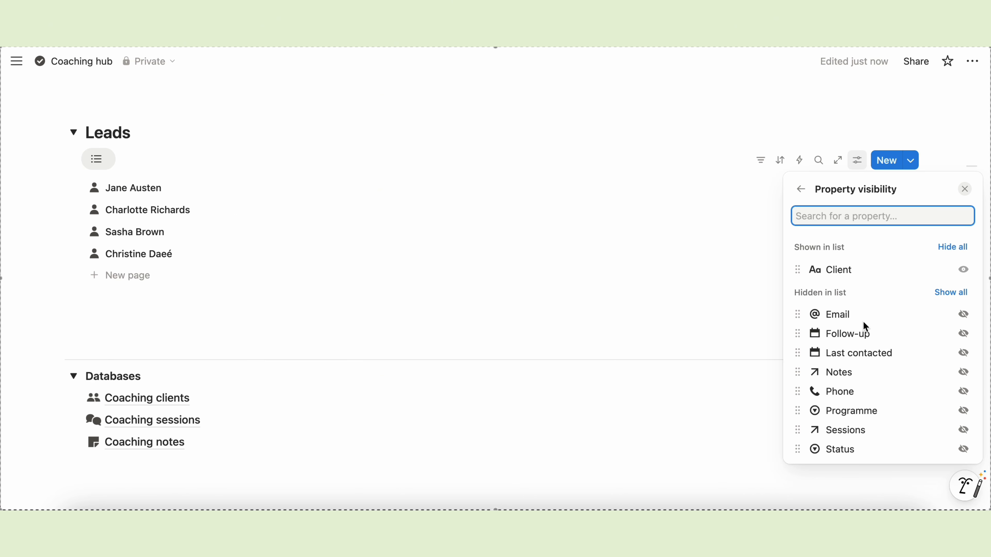
left_click(963, 353)
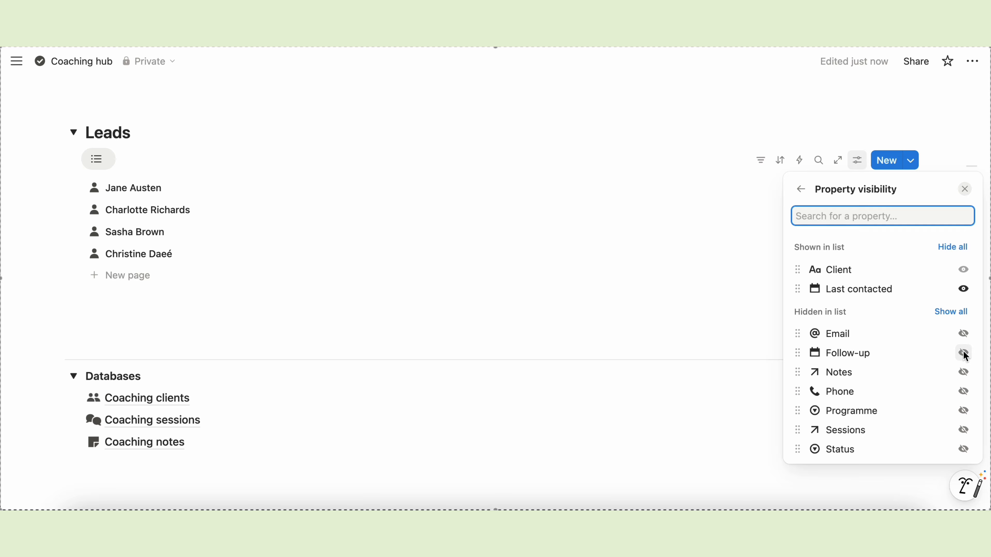
left_click(963, 391)
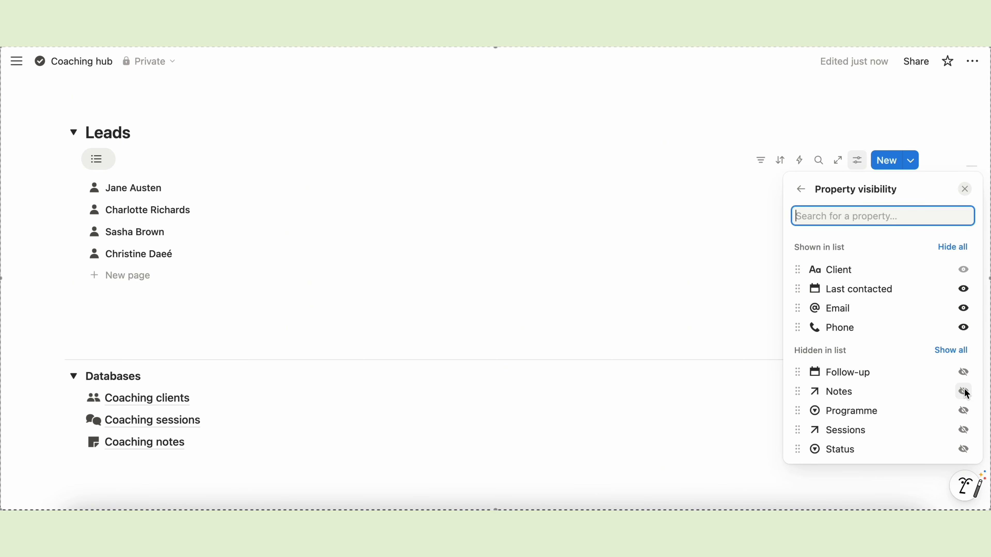
left_click(716, 262)
left_click(760, 160)
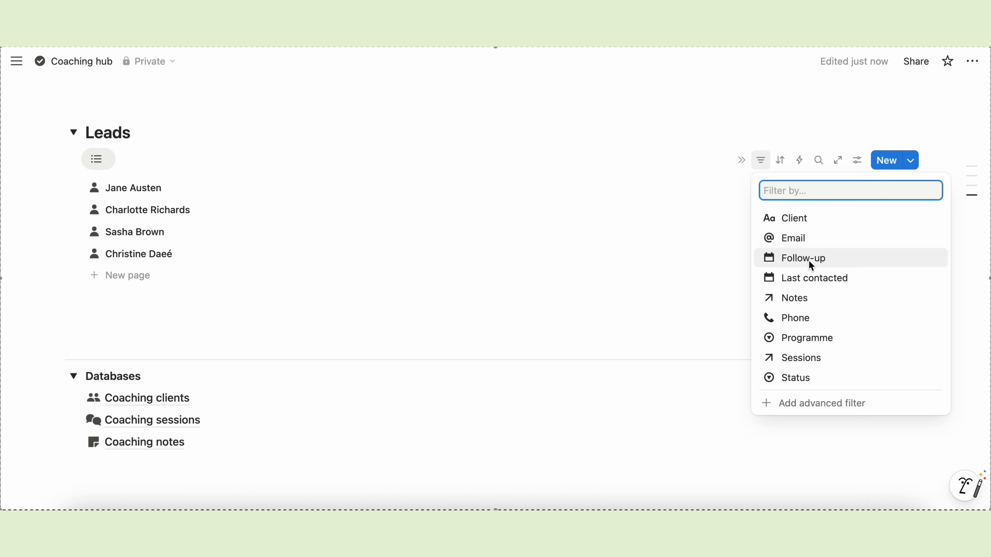
- Filter the Leads list to Status: Lead
left_click(788, 378)
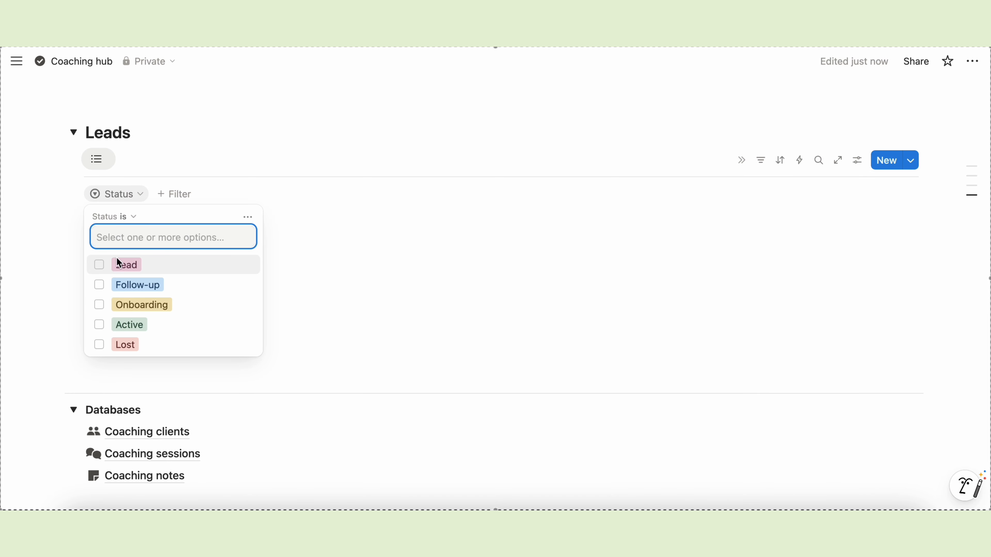
left_click(100, 265)
left_click(416, 256)
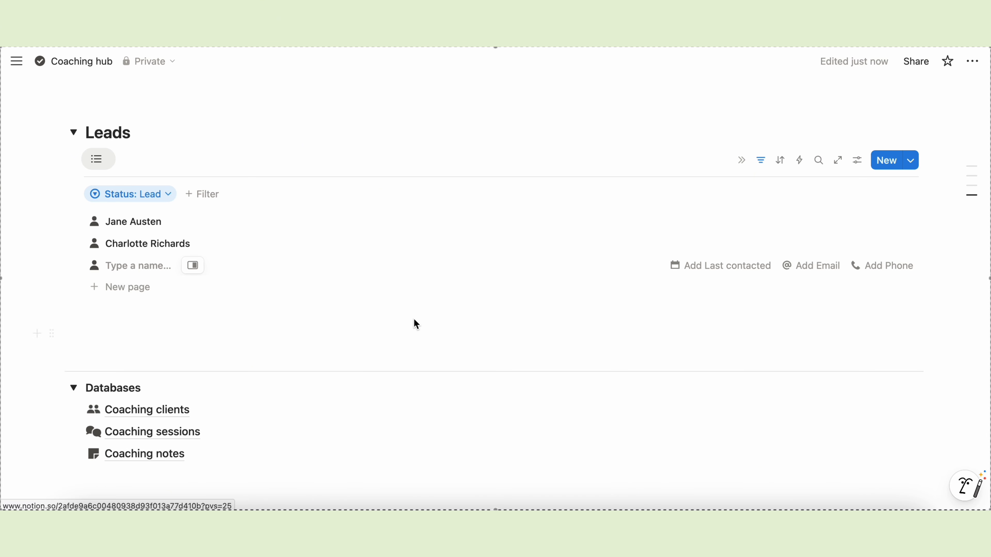
left_click(278, 313)
- Delete the stray empty entry from the Leads list
left_click(77, 266)
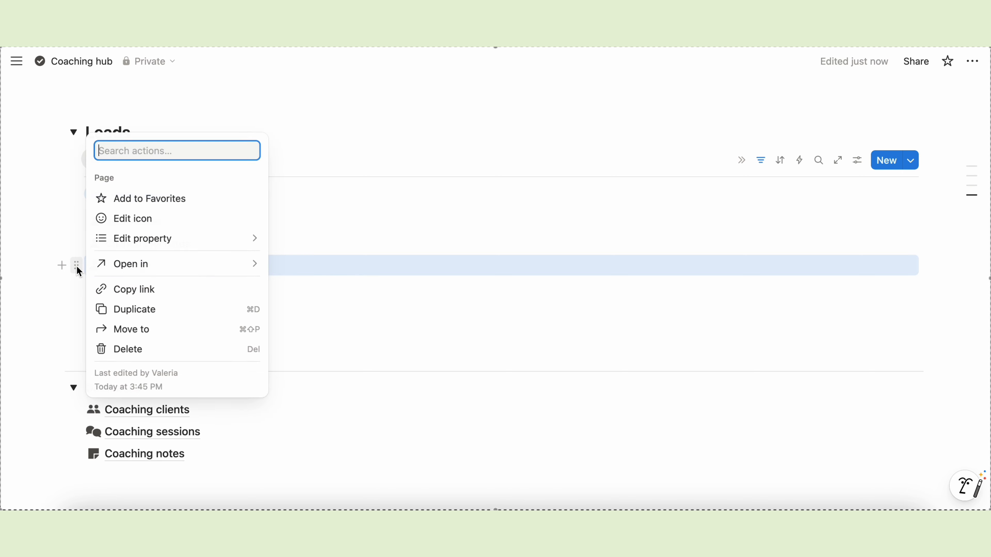
key("Delete")
left_click(76, 130)
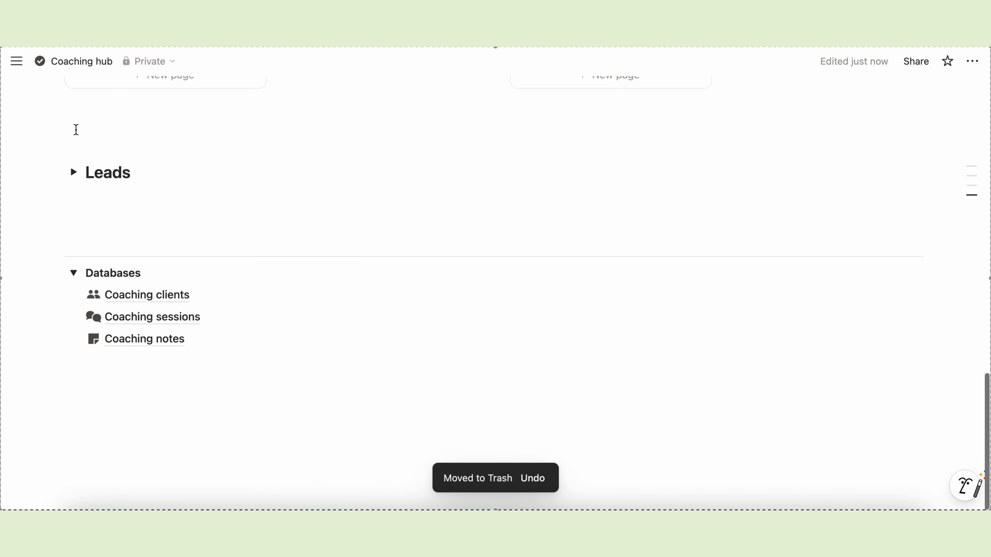
left_click(72, 171)
left_click(95, 310)
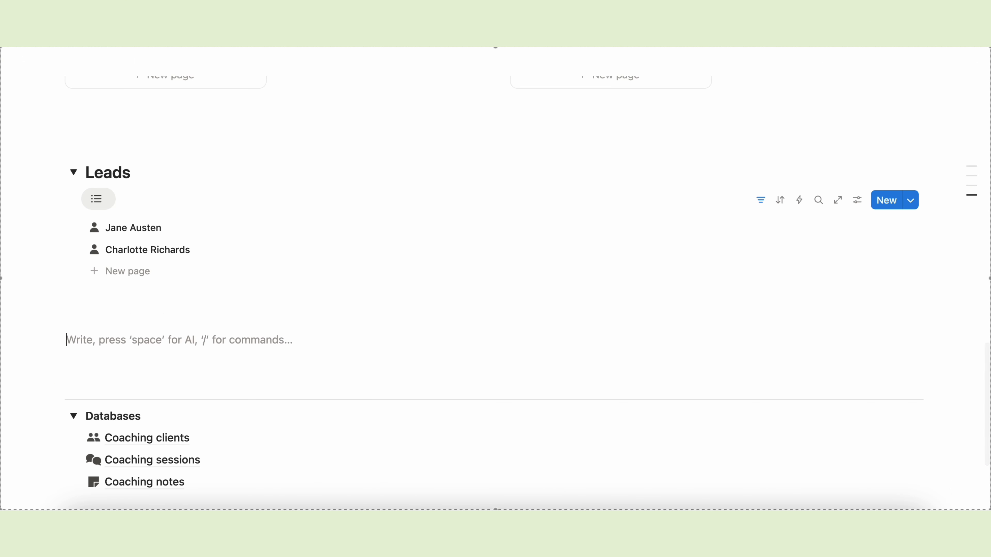
- Add a Heading 2 titled 'Notes' below Leads
type("/")
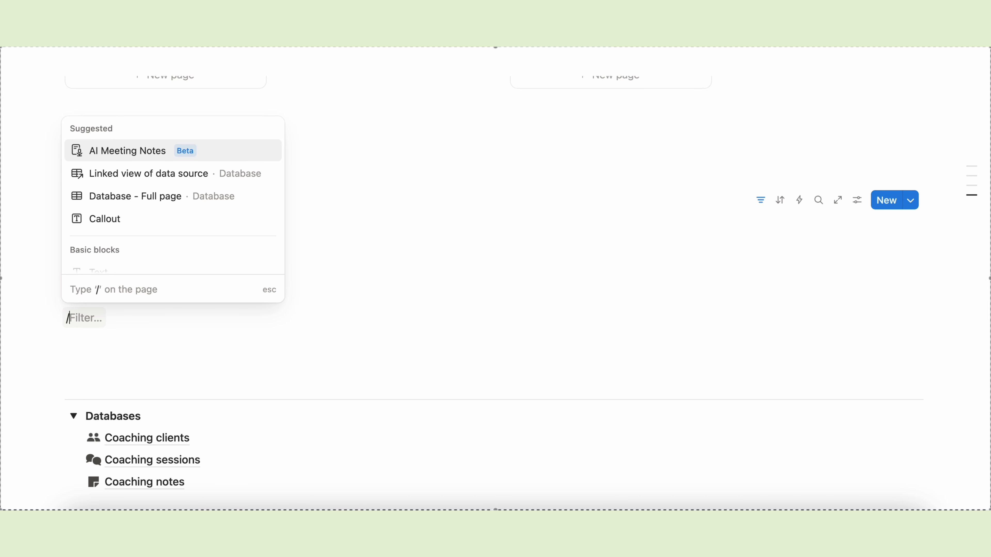
type("head")
left_click(144, 173)
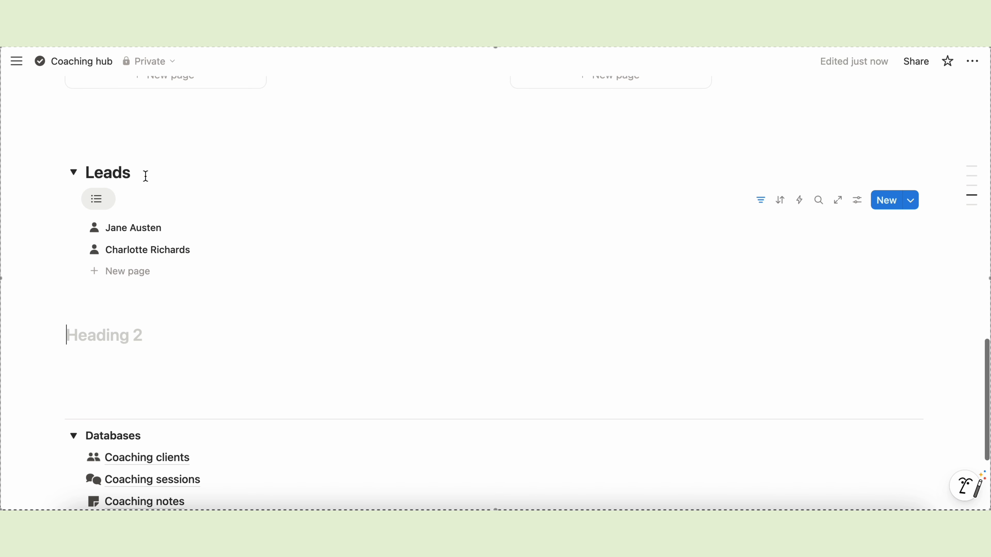
type("Notes")
key("Return")
- Insert a linked Coaching notes table named 'By Client', hiding its title and vertical lines
type("/")
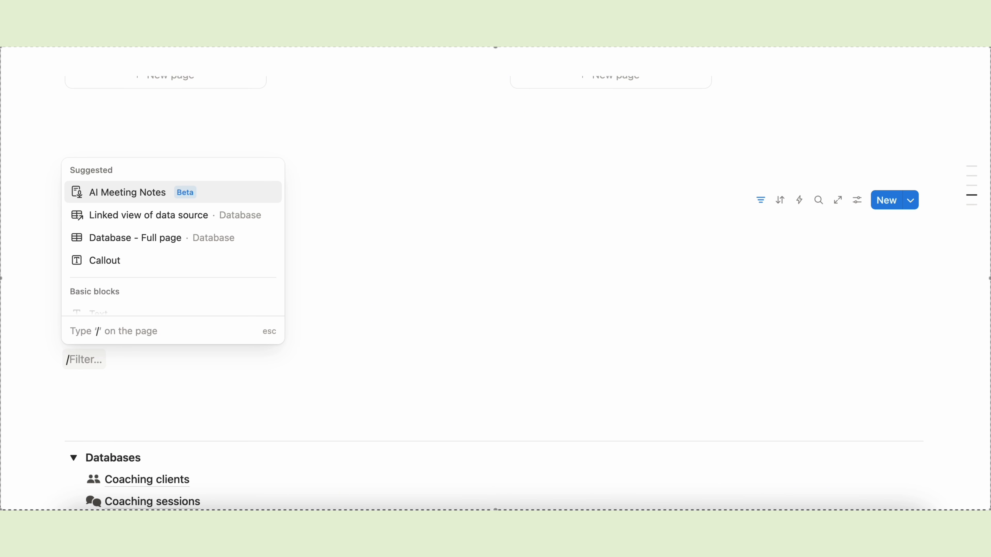
type("linked")
left_click(192, 195)
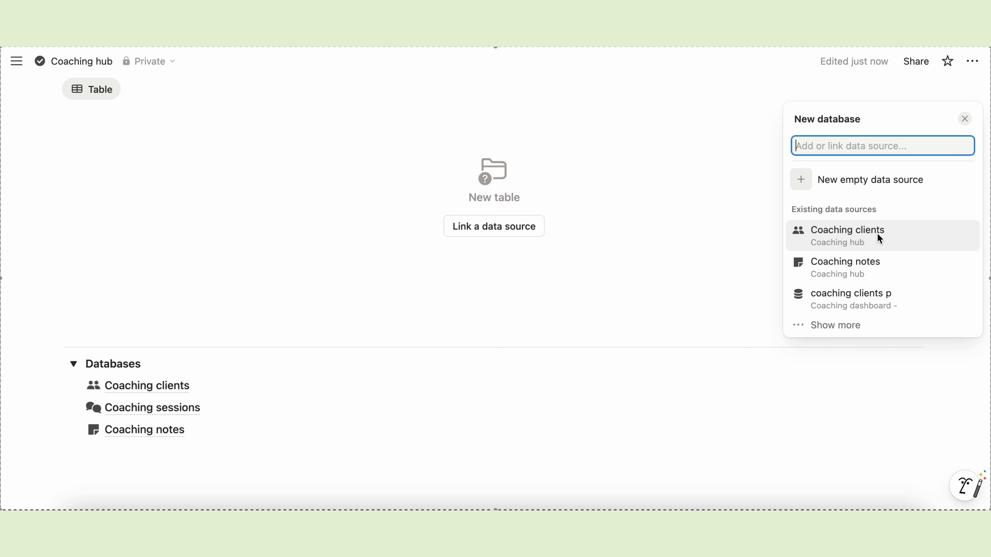
left_click(860, 266)
left_click(827, 182)
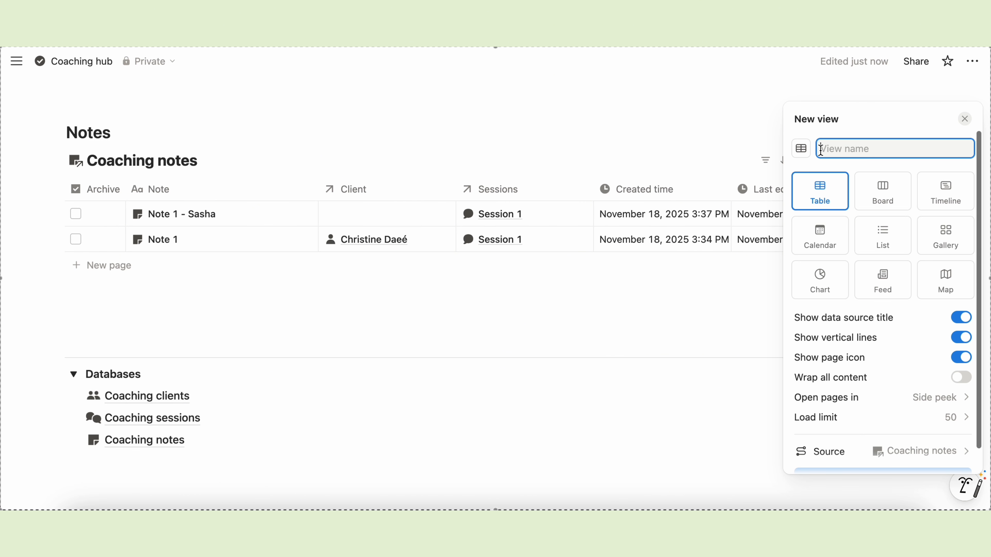
type("By Client")
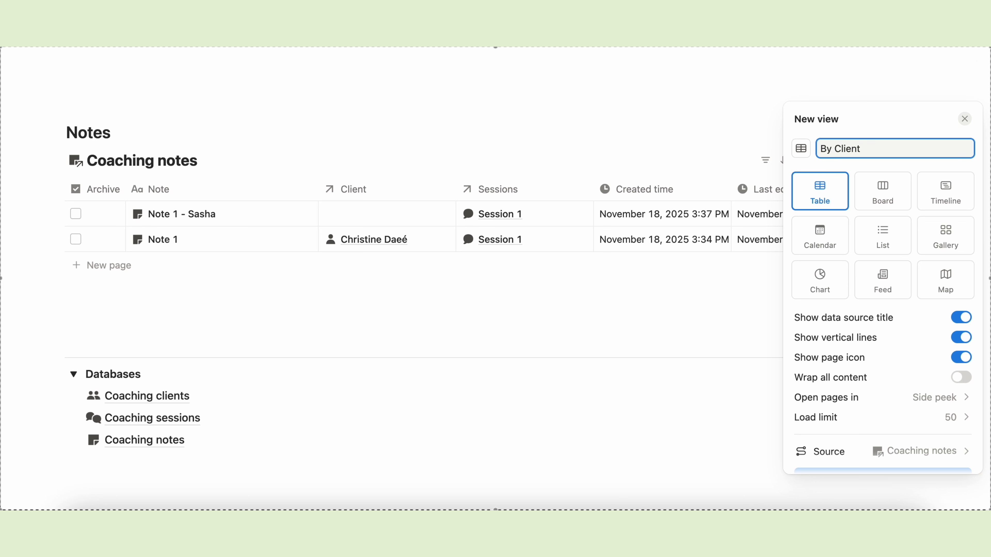
left_click(960, 318)
left_click(959, 339)
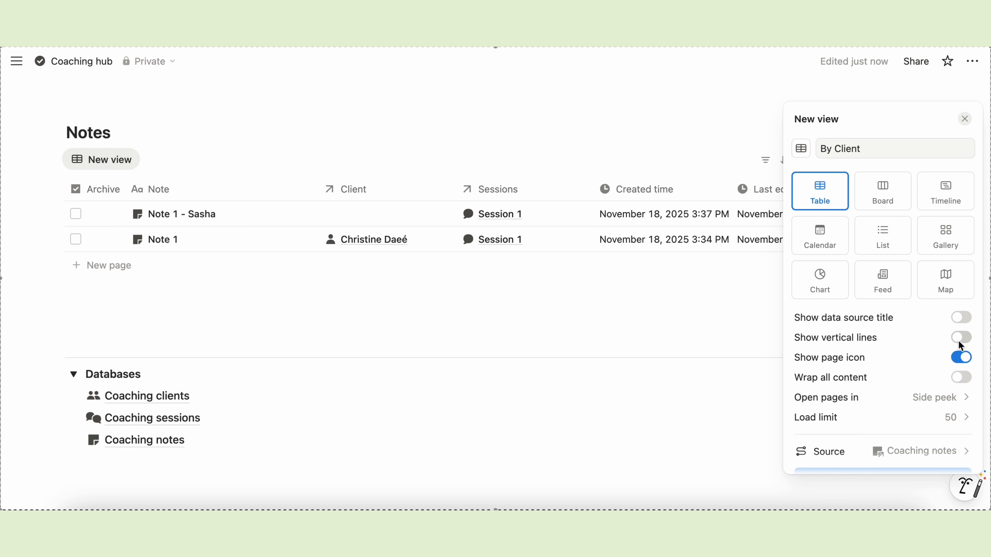
scroll(842, 427, "down", 1)
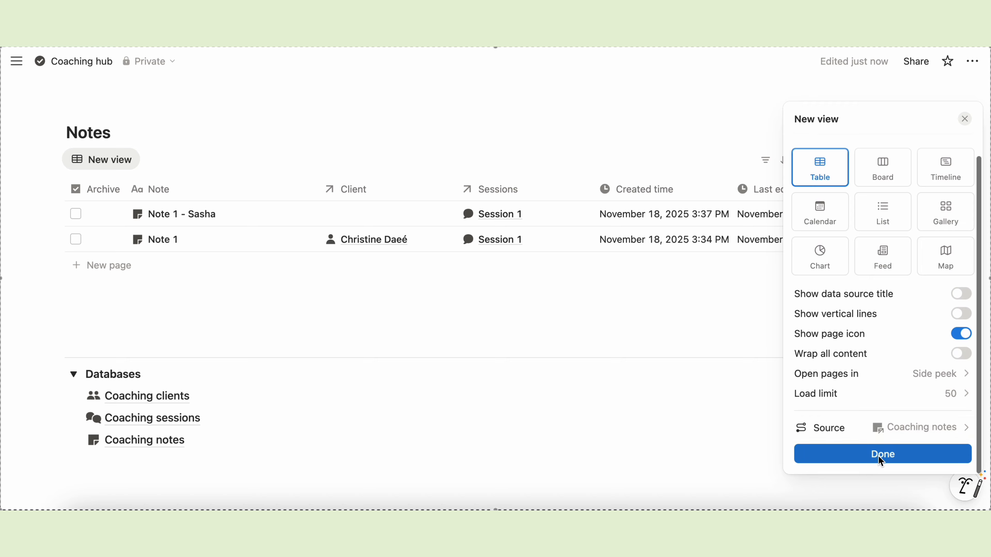
left_click(896, 461)
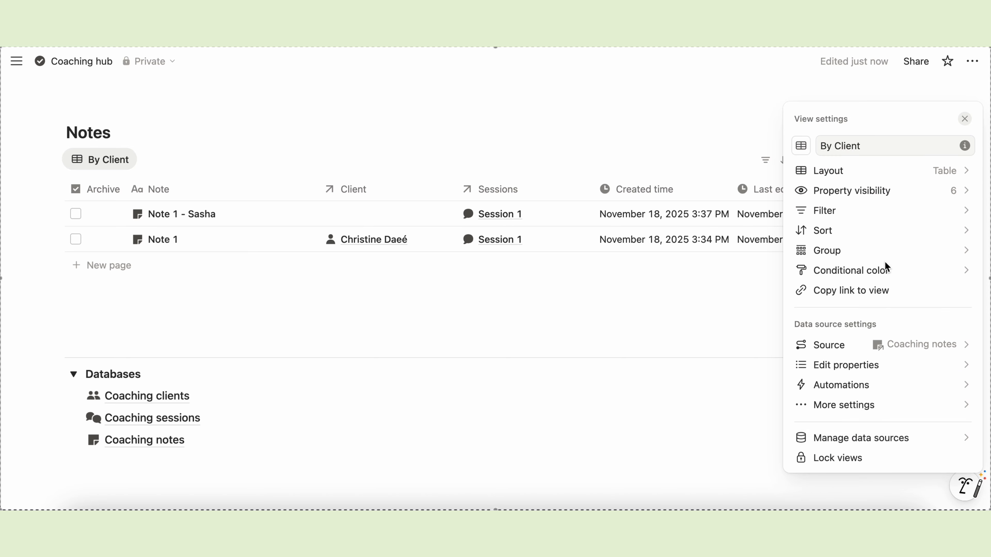
- Group the By Client table by Client, ordering the client's group above No Client with empty groups hidden
left_click(828, 252)
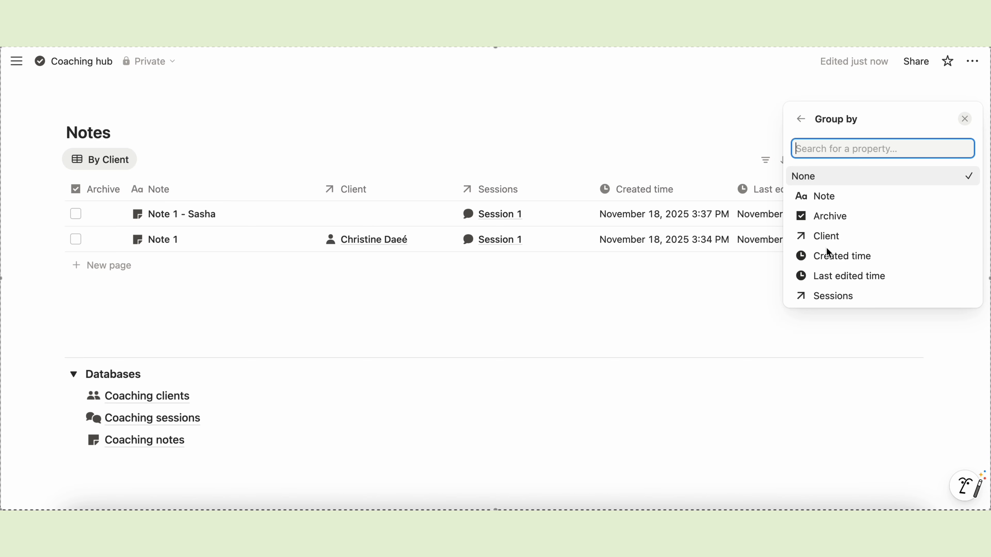
left_click(818, 235)
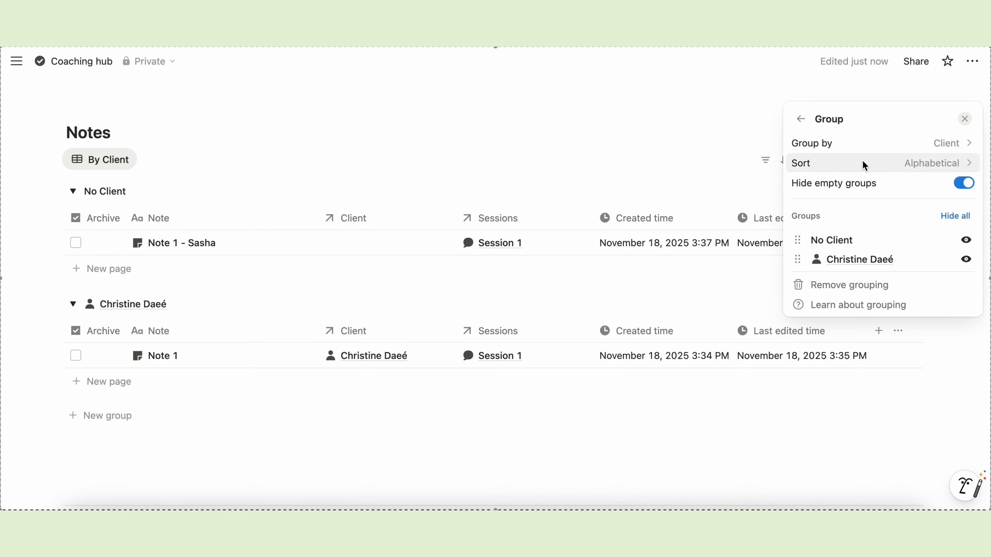
left_click_drag(798, 259, 799, 246)
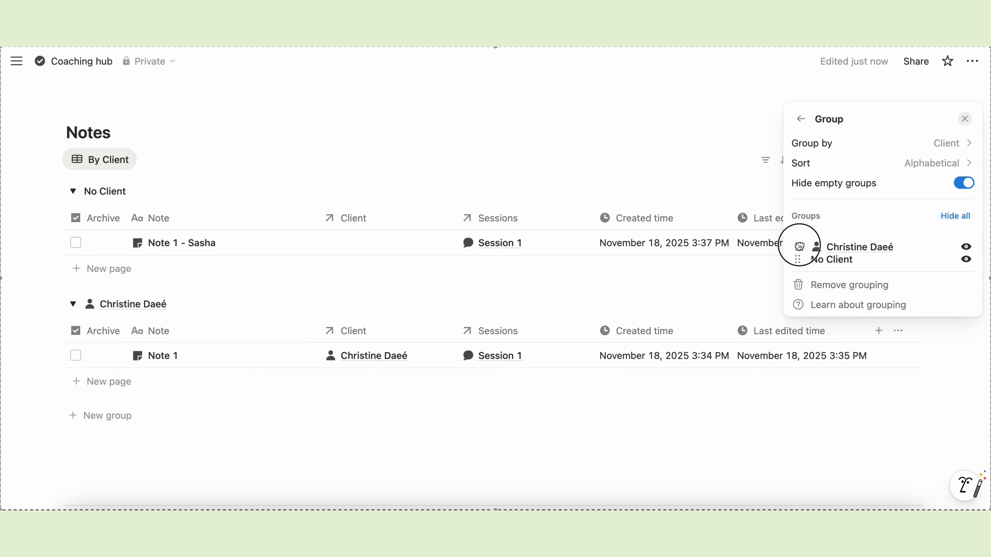
left_click(963, 183)
left_click(964, 182)
left_click(800, 119)
left_click(599, 129)
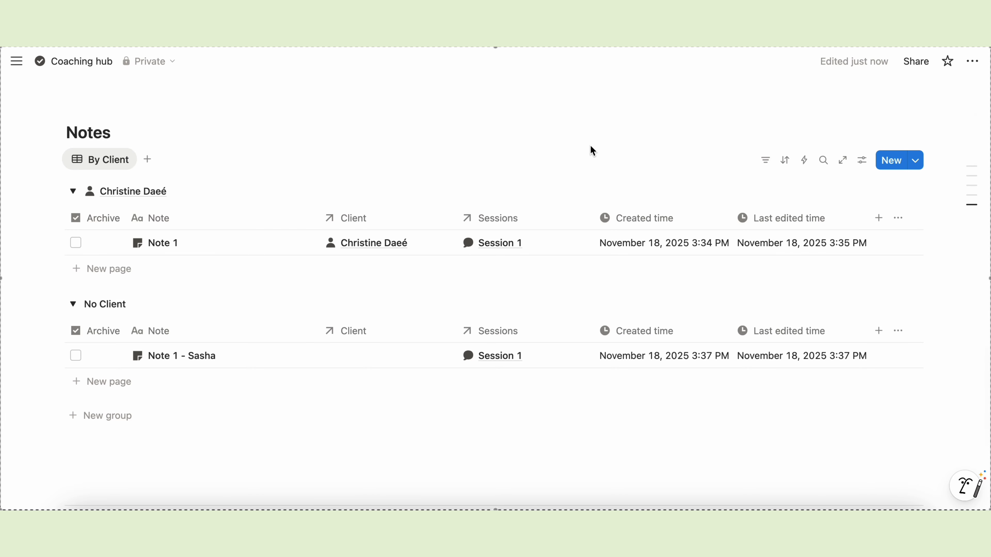
left_click(353, 360)
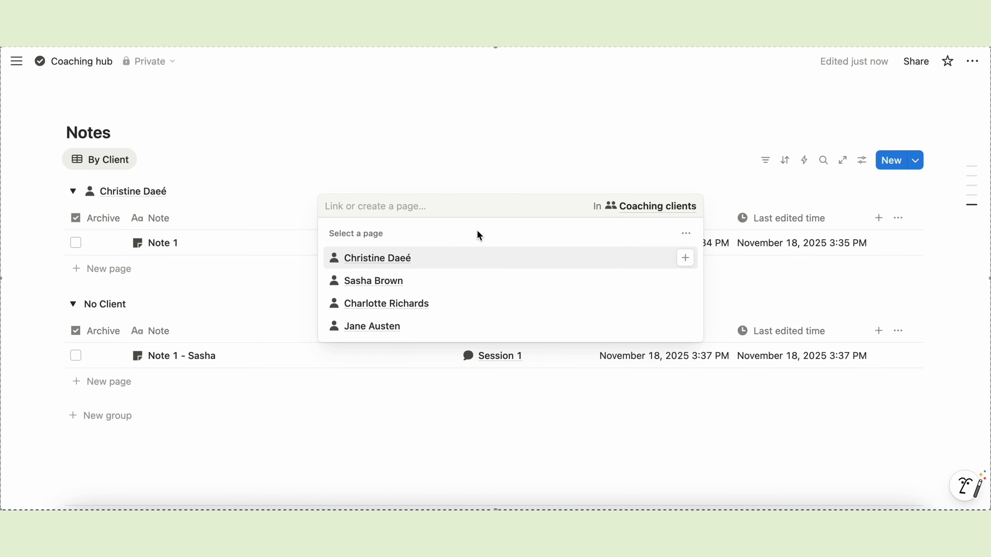
- Link the unassigned note to the Active client
left_click(686, 234)
left_click(800, 328)
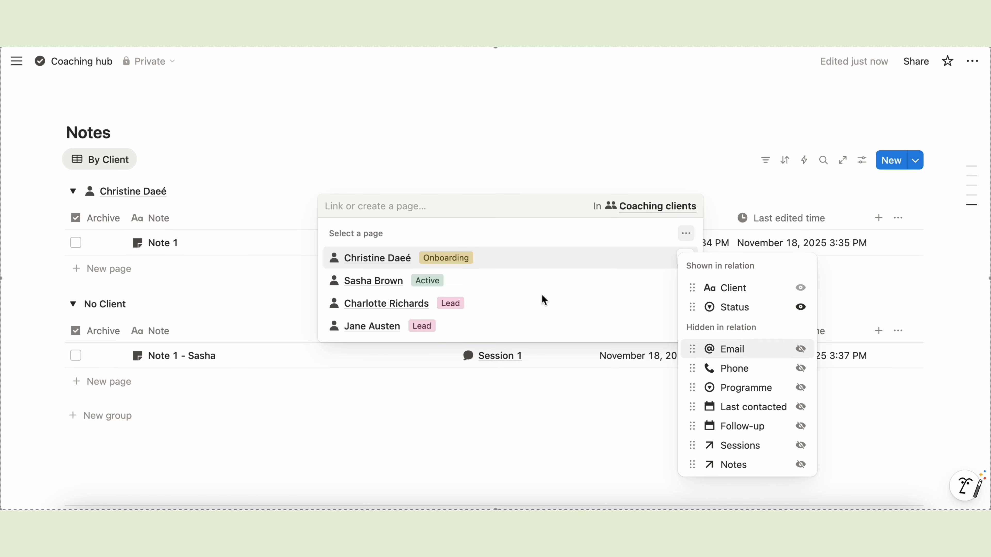
key("Escape")
left_click(686, 281)
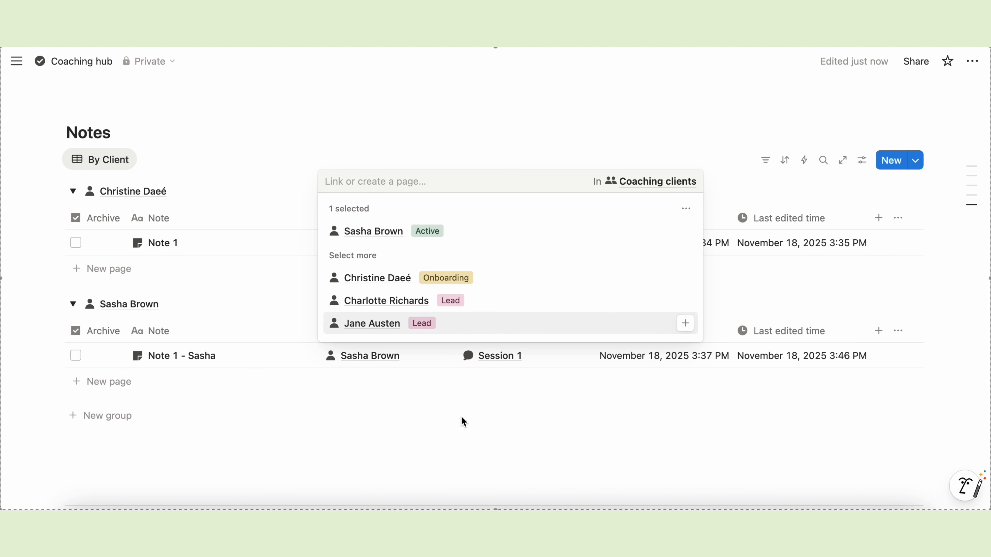
left_click(461, 416)
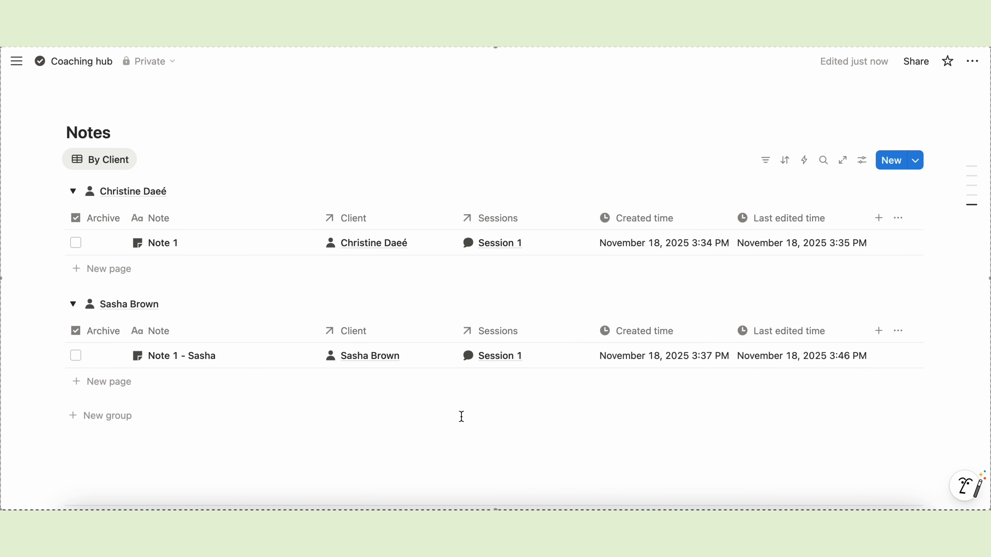
- Hide the Client column and narrow the Note column in the By Client table
left_click(370, 222)
left_click(349, 408)
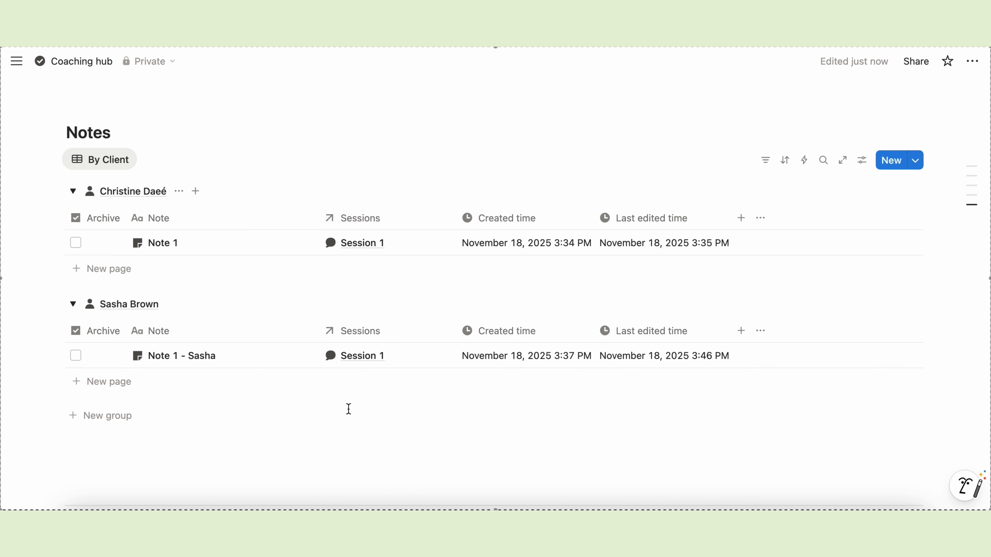
left_click_drag(318, 217, 244, 217)
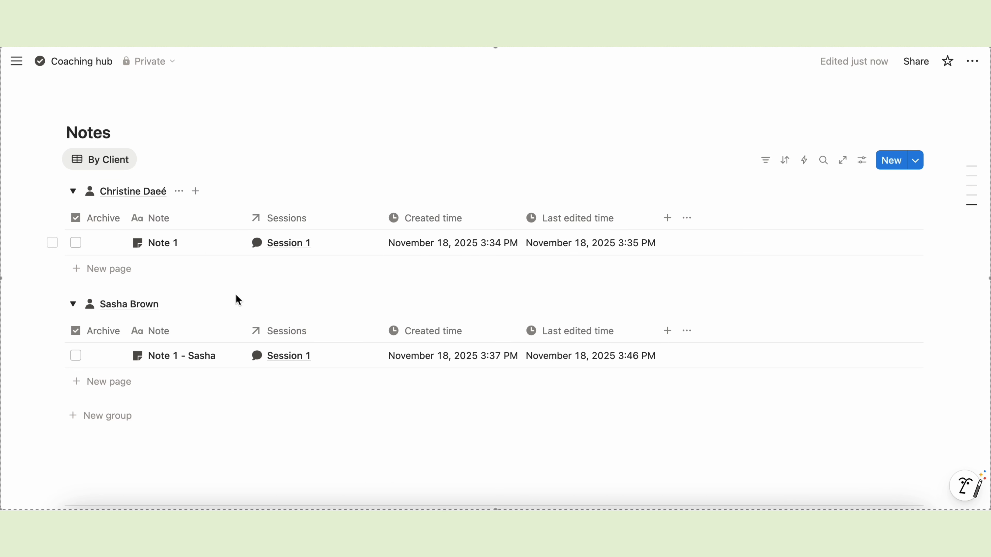
left_click_drag(129, 218, 92, 218)
key("super+z")
- Filter the By Client view to notes with Archive unchecked
left_click(766, 167)
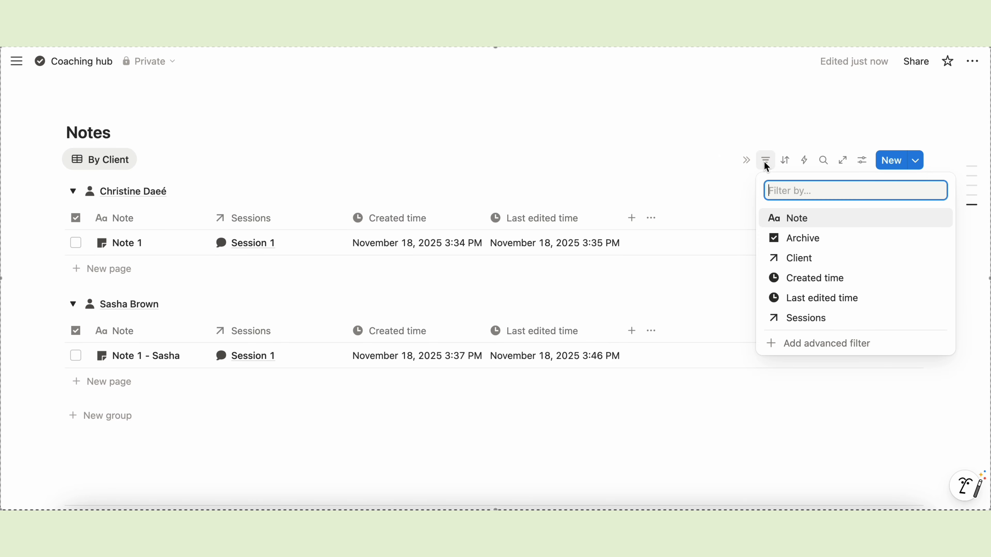
left_click(796, 238)
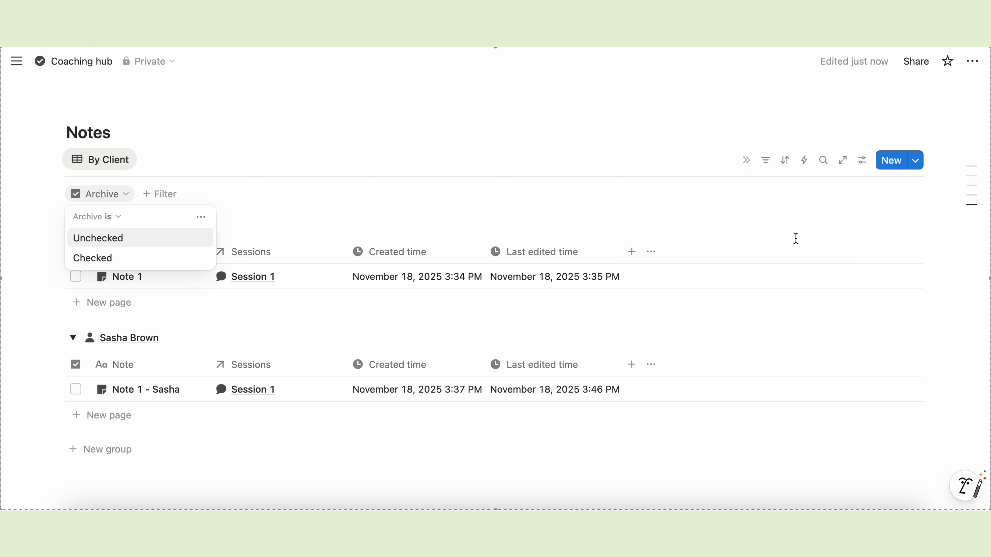
left_click(105, 237)
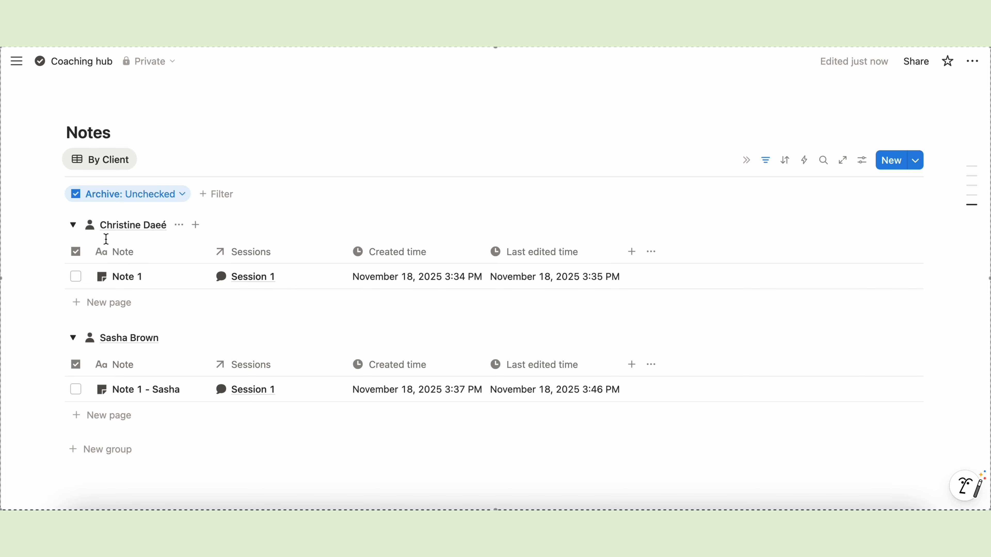
- Duplicate the view as 'Archive', filtered to Archive: Checked
left_click(99, 160)
left_click(97, 317)
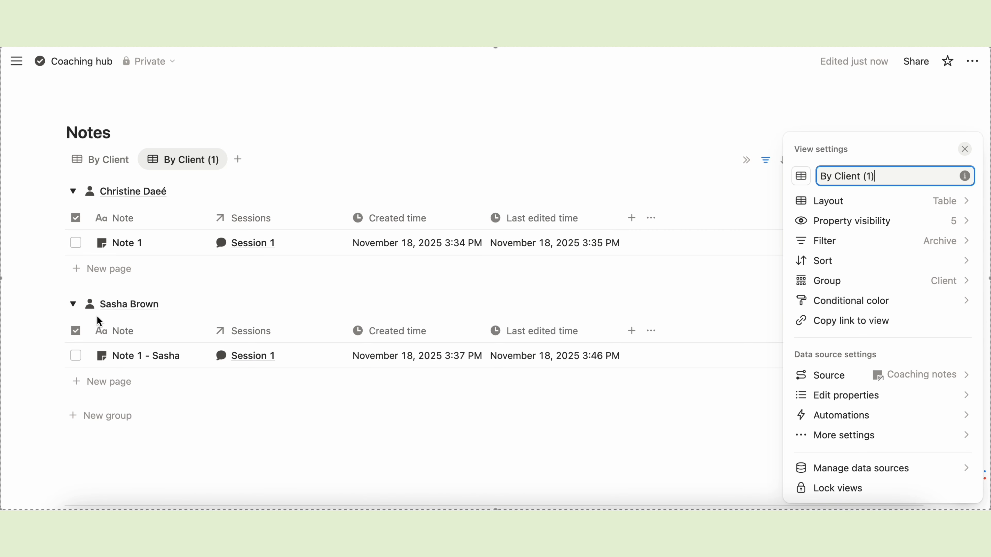
key("BackSpace")
key("BackSpace")
key("BackSpace")
key("BackSpace")
key("BackSpace")
key("BackSpace")
key("BackSpace")
key("BackSpace")
key("BackSpace")
key("BackSpace")
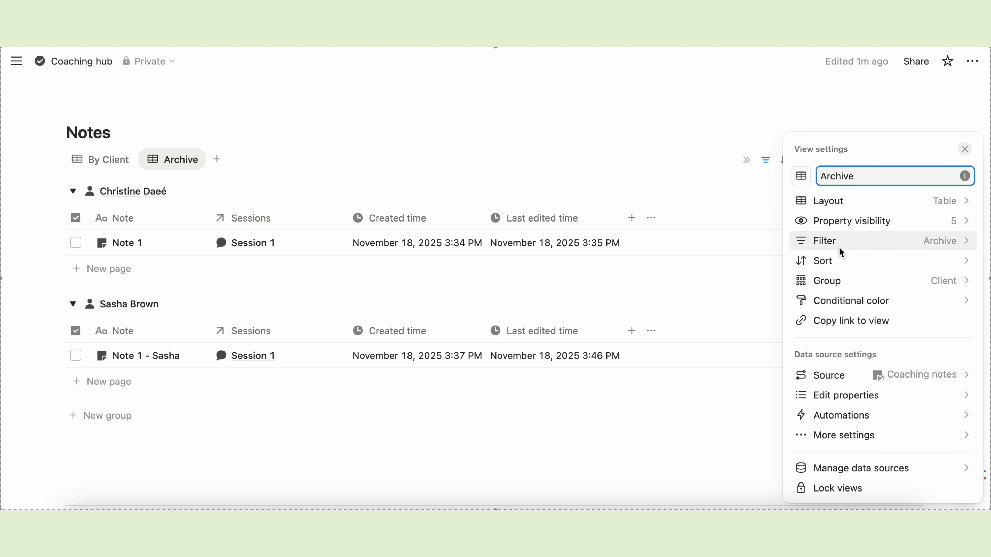
left_click(853, 241)
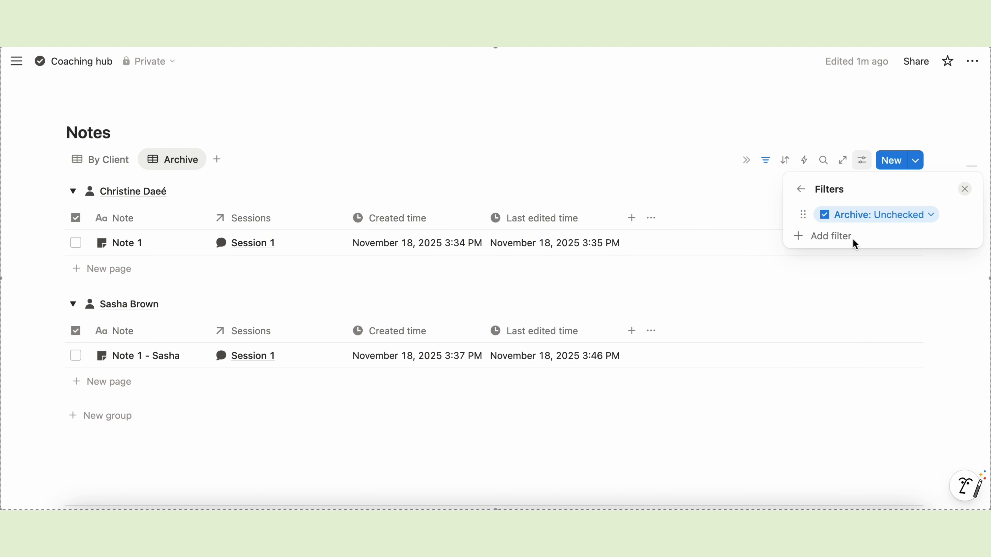
left_click(912, 216)
left_click(832, 279)
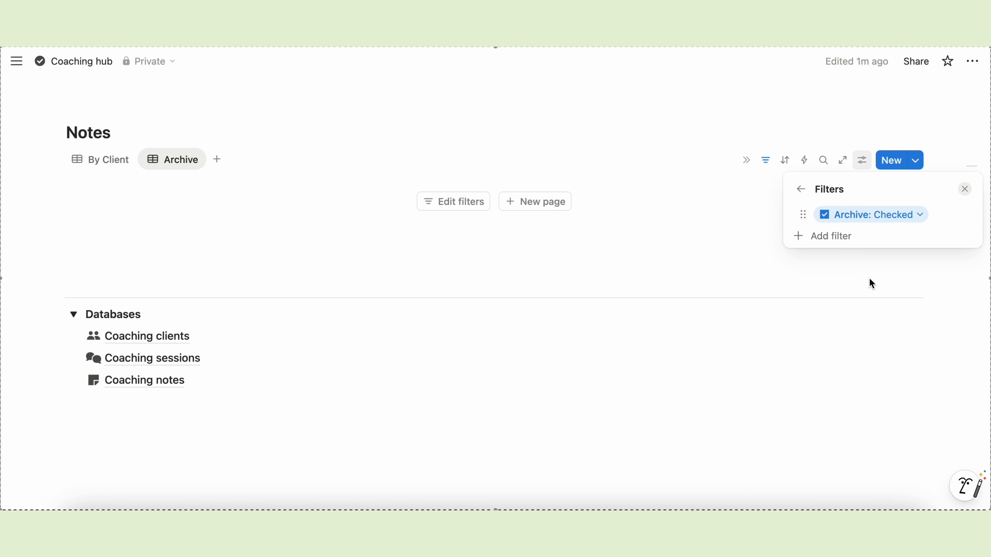
left_click(787, 272)
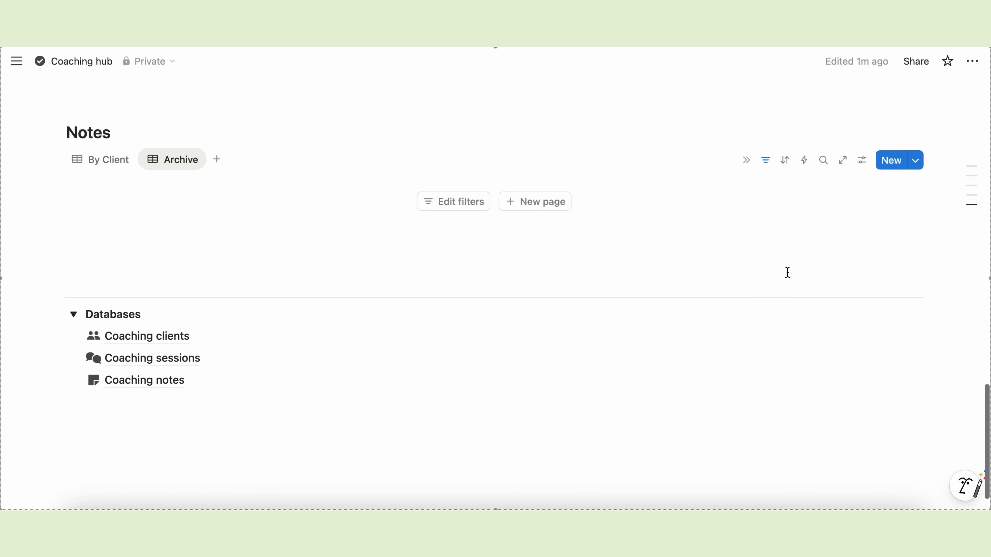
- Test archiving and unarchiving a note, then collapse both client groups in By Client
left_click(102, 160)
left_click(73, 191)
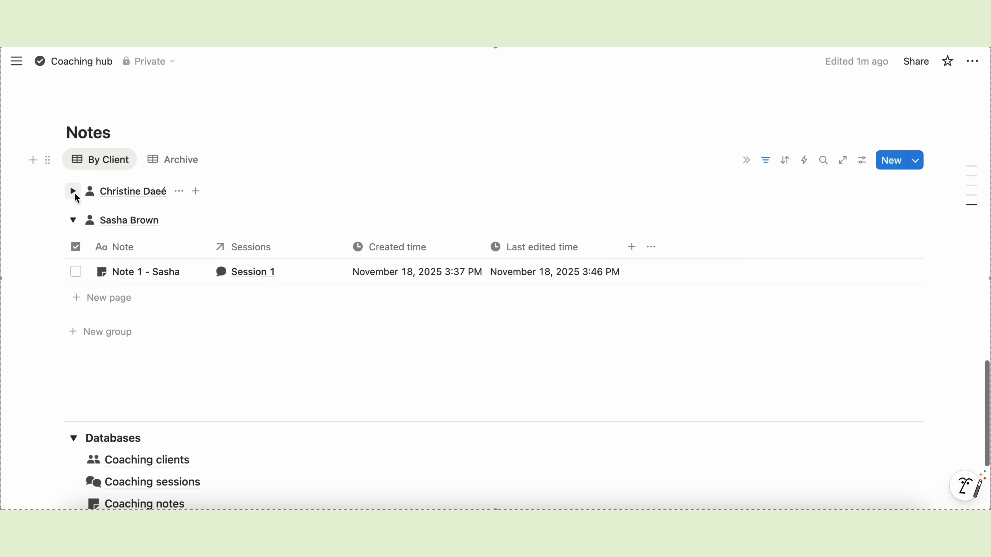
left_click(75, 270)
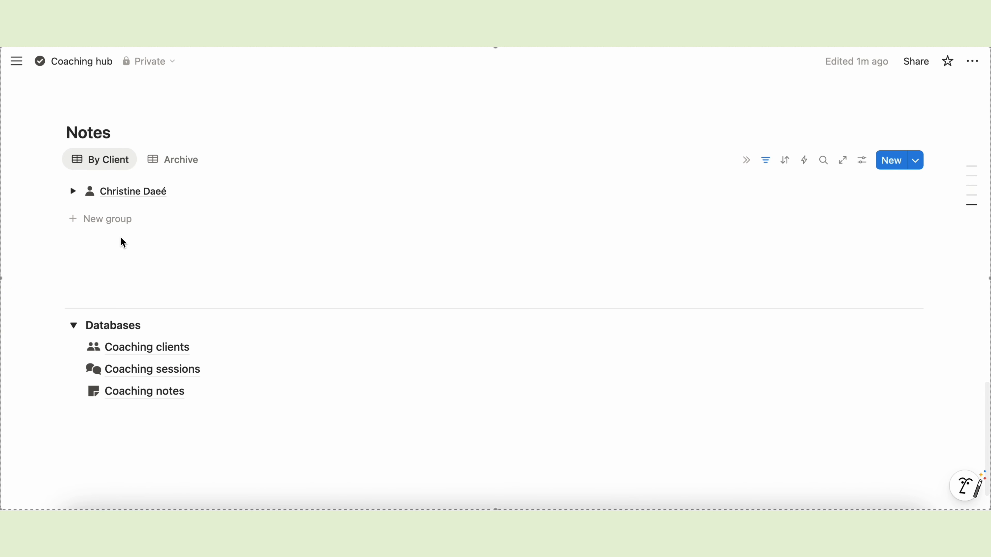
left_click(172, 160)
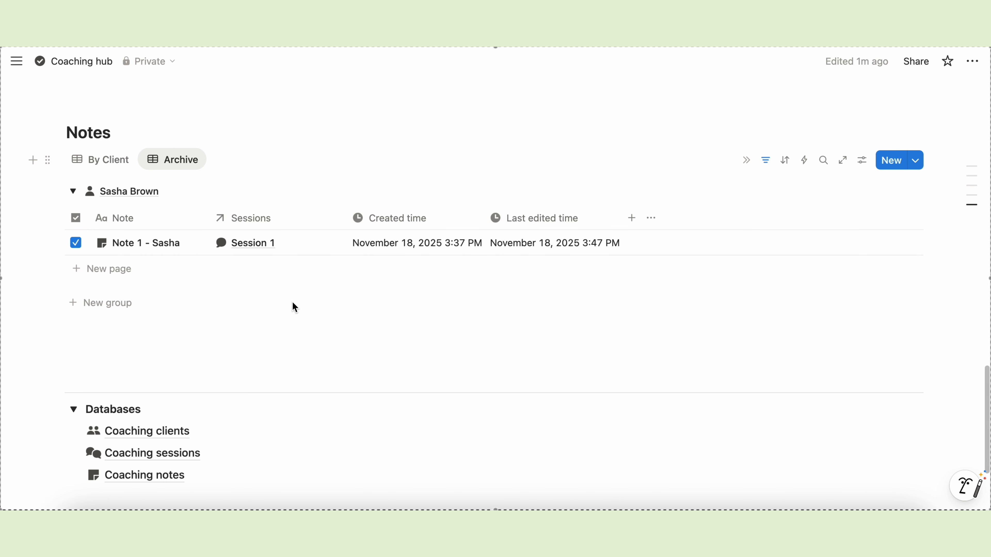
left_click(80, 238)
left_click(114, 159)
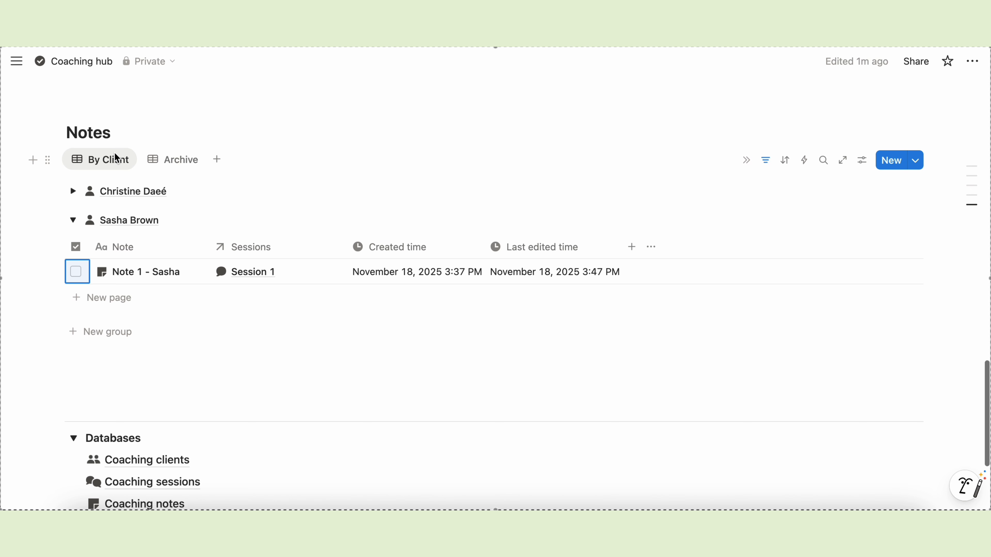
left_click(286, 392)
left_click(72, 226)
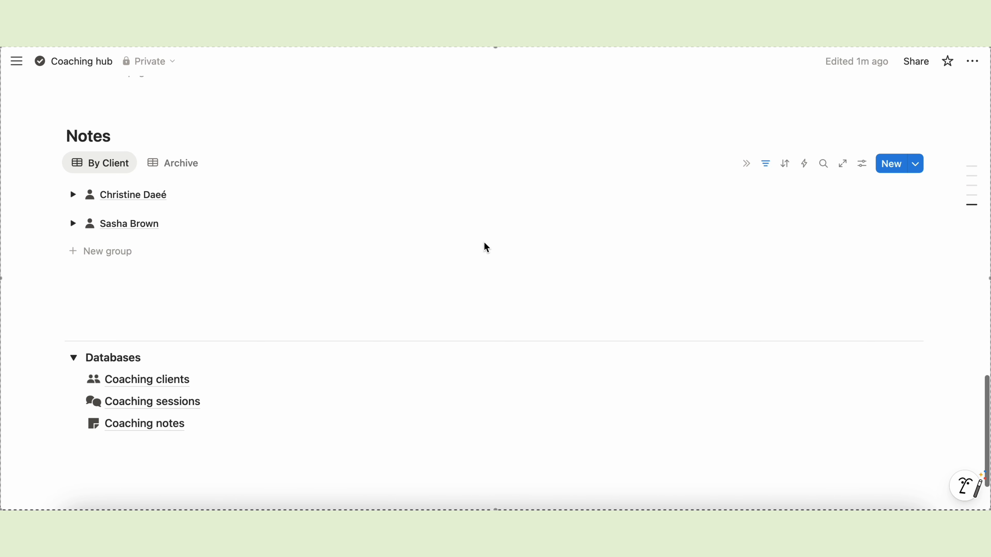
scroll(484, 248, "up", 10)
scroll(484, 242, "up", 10)
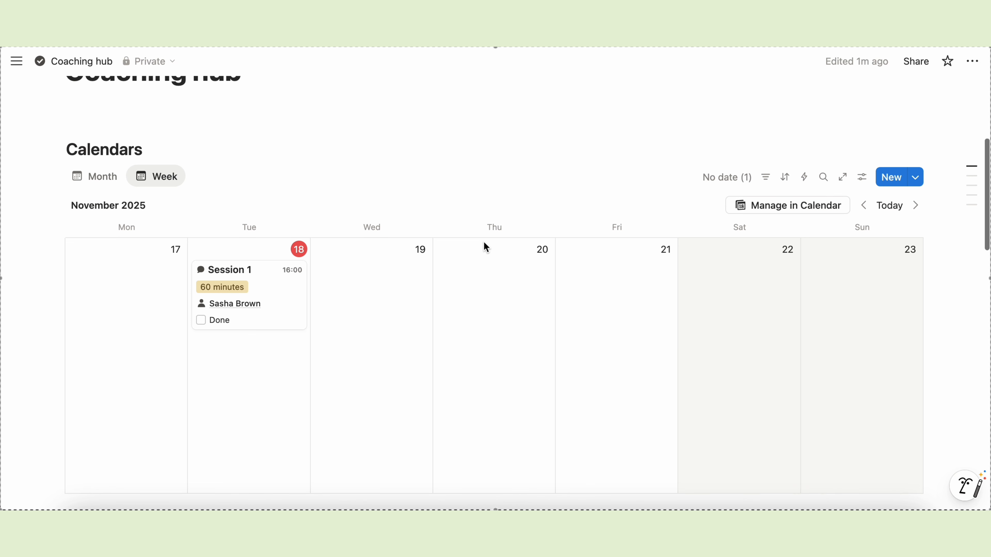
- Move the Notes heading and table into a second column to the right of Leads
scroll(484, 242, "down", 15)
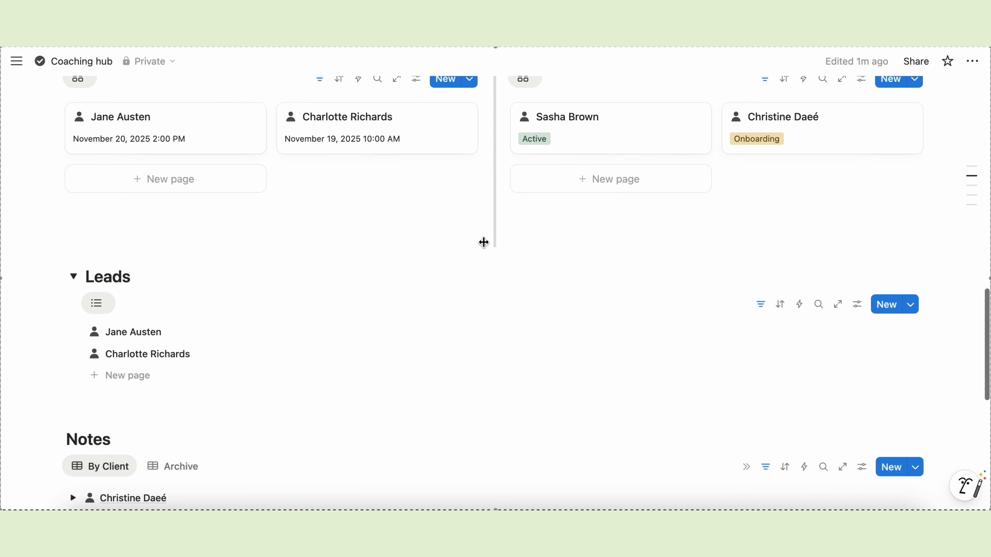
left_click(179, 146)
key("Return")
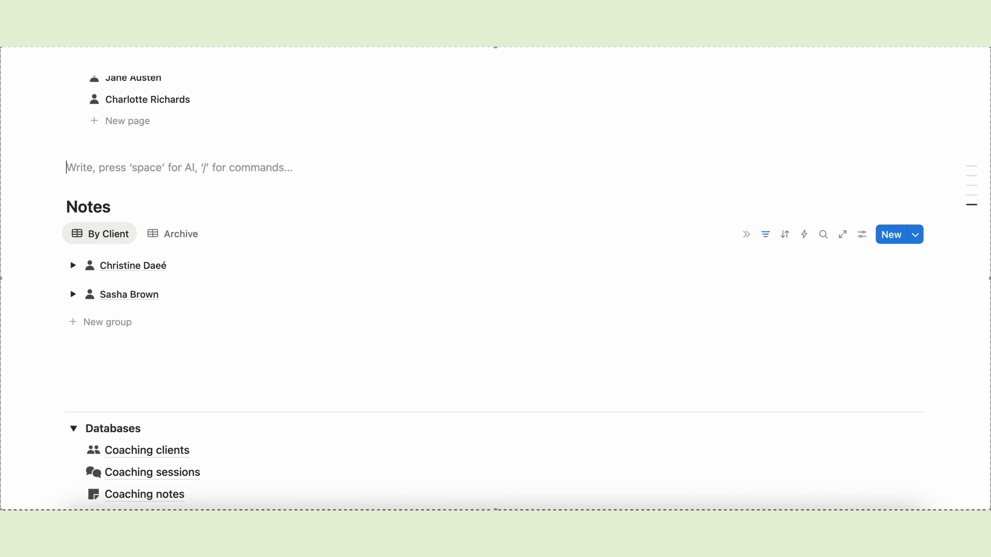
key("BackSpace")
scroll(137, 387, "up", 3)
left_click_drag(63, 447, 215, 268)
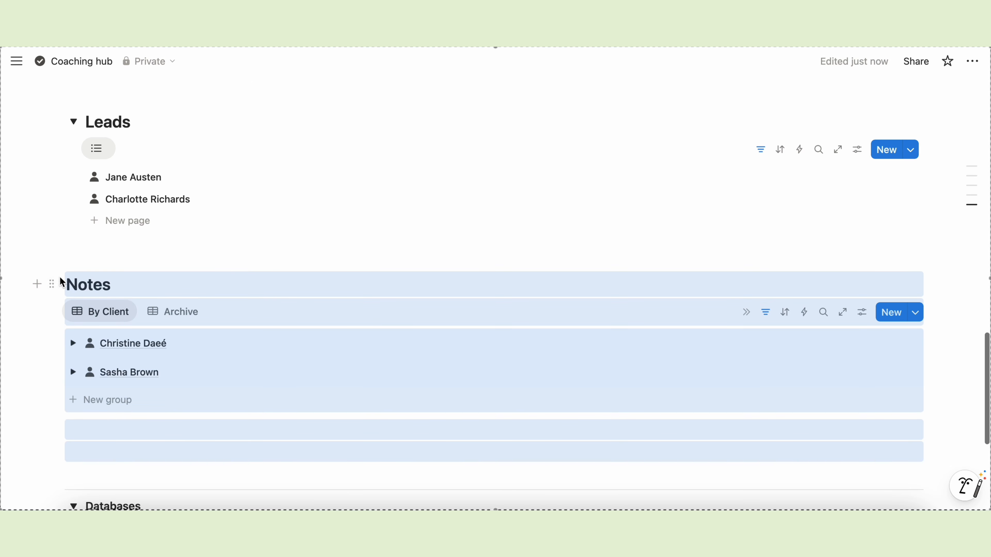
left_click_drag(60, 277, 924, 168)
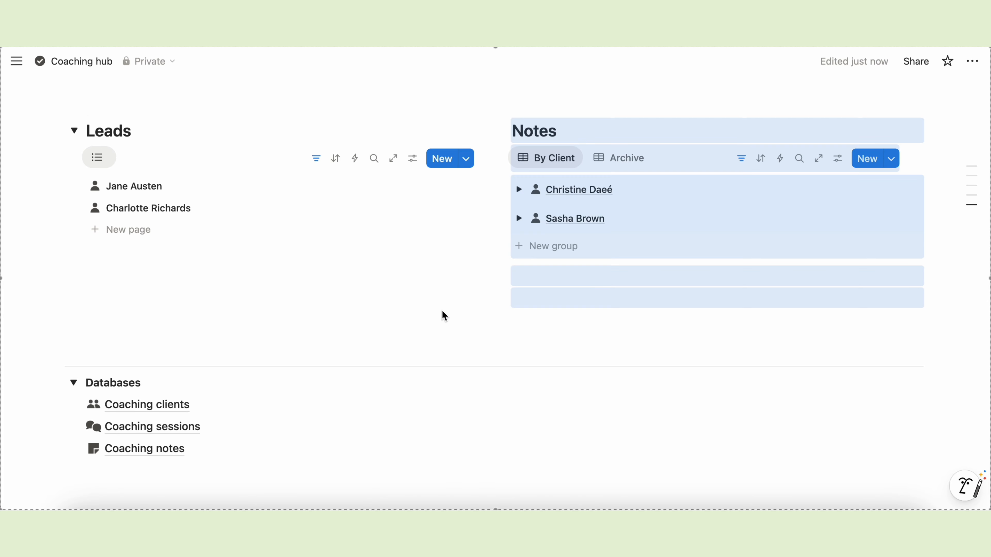
left_click(452, 310)
scroll(479, 284, "up", 3)
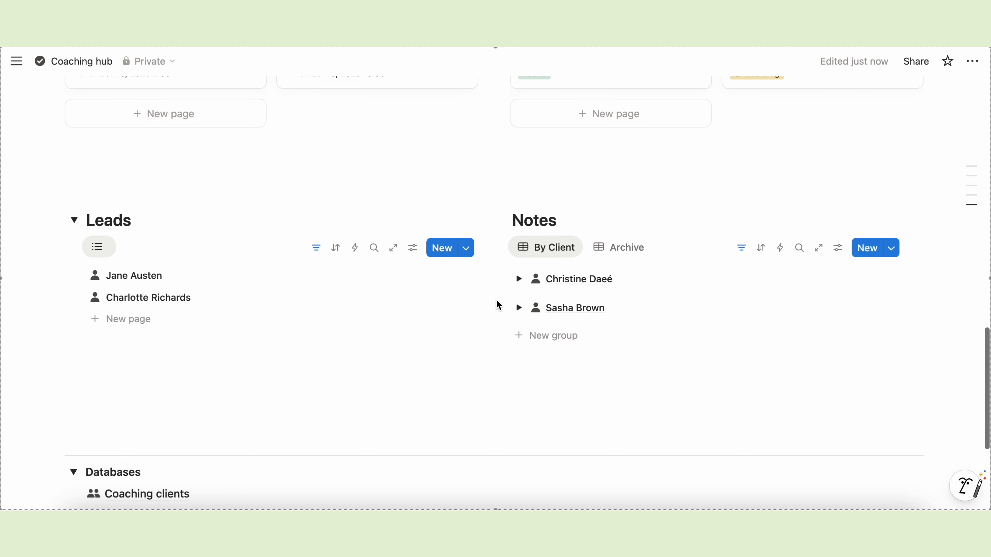
scroll(496, 301, "down", 1)
scroll(293, 192, "up", 20)
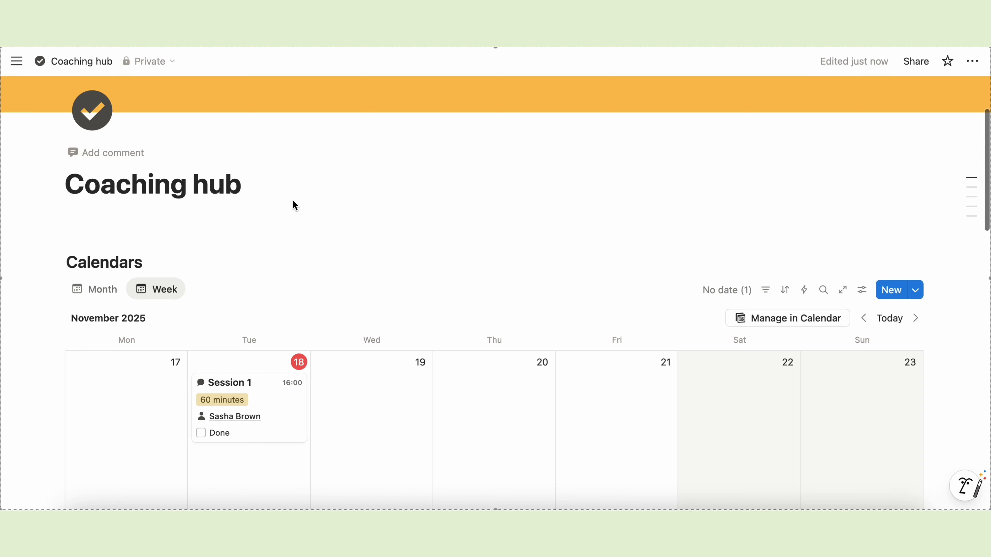
- Insert a button under the page title with a plus icon
left_click(169, 214)
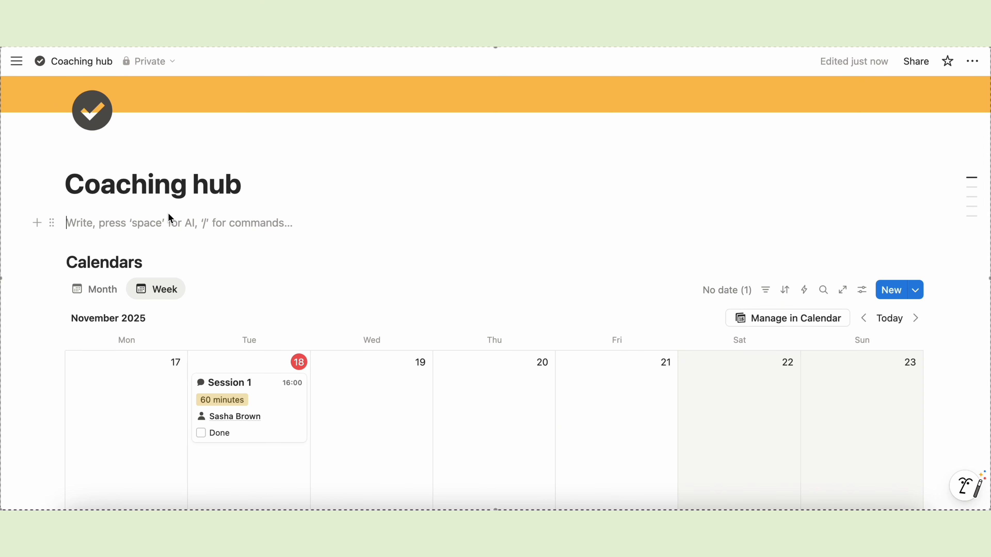
scroll(120, 220, "down", 1)
type("/butto")
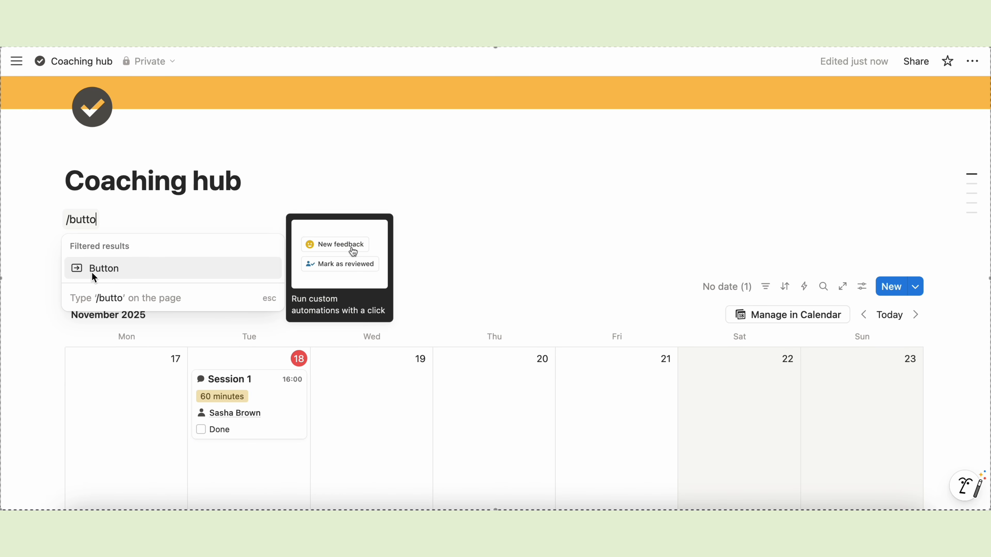
left_click(125, 270)
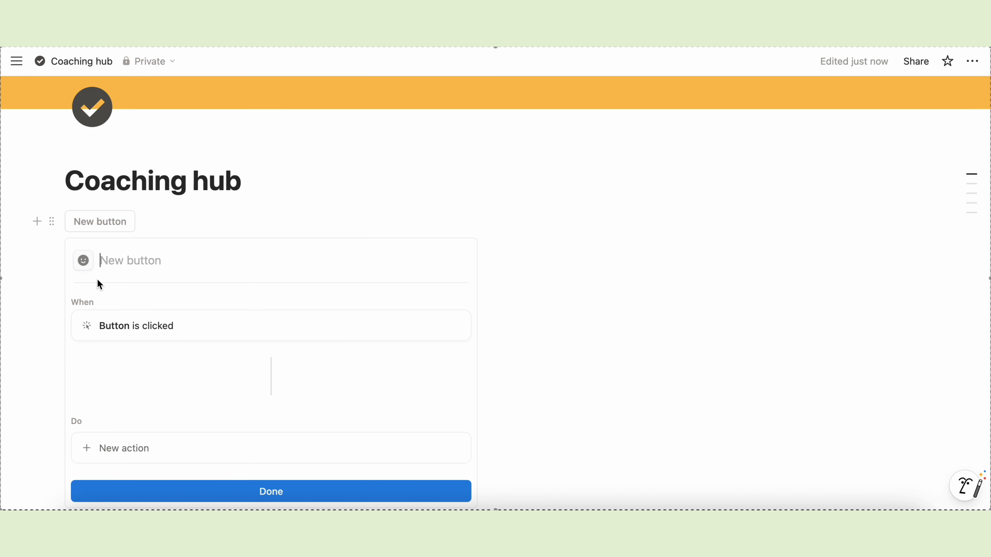
left_click(82, 262)
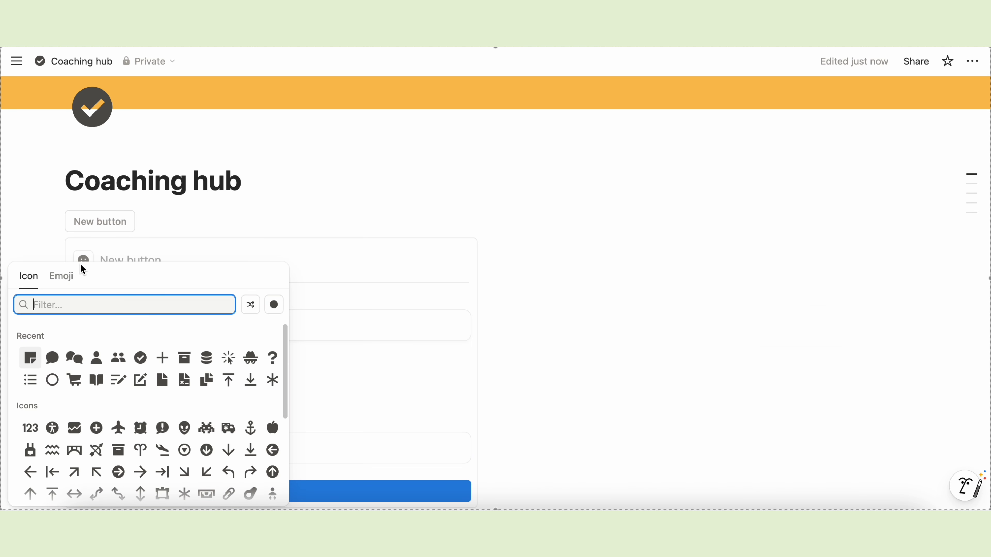
left_click(163, 358)
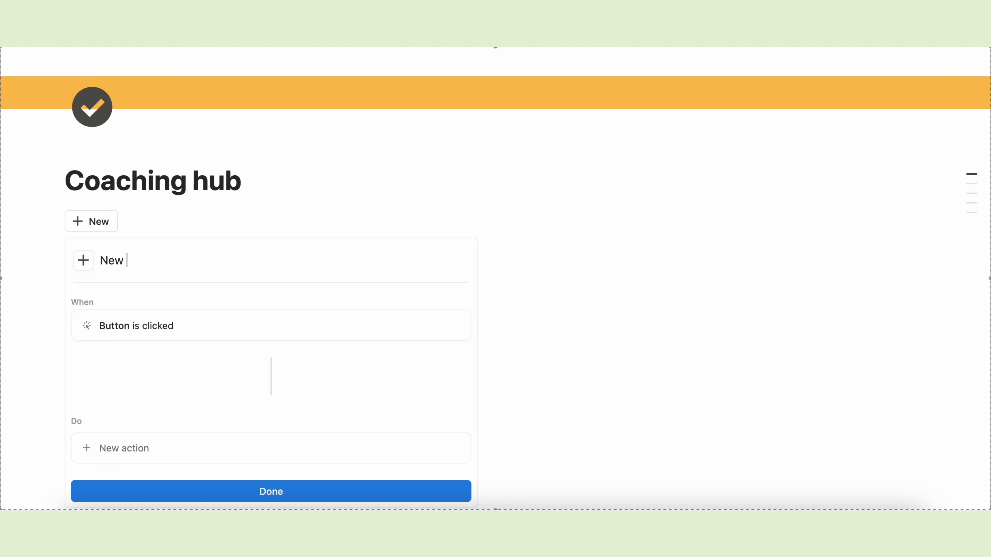
scroll(204, 377, "down", 3)
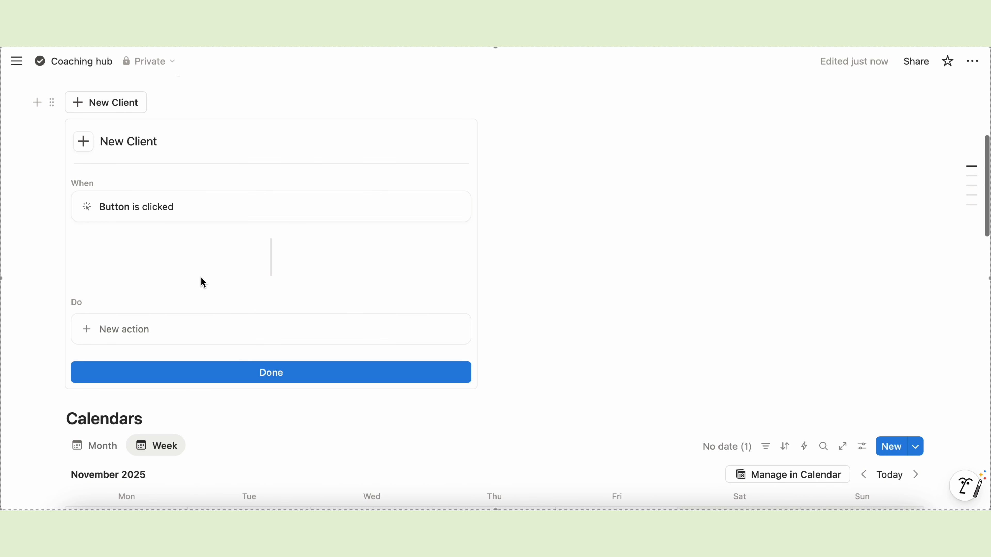
scroll(203, 283, "down", 2)
- Make the button add a new page to Coaching clients
left_click(138, 254)
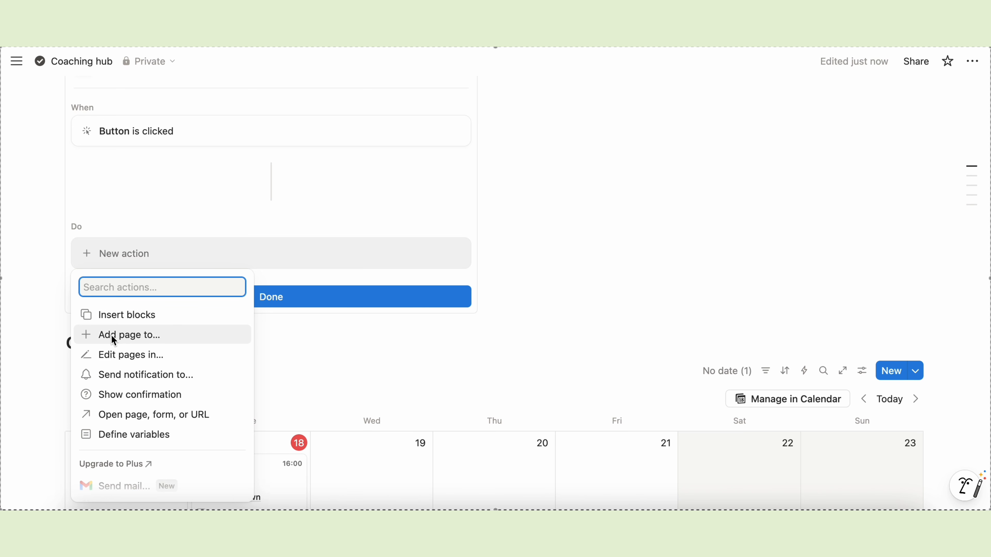
left_click(180, 335)
left_click(251, 252)
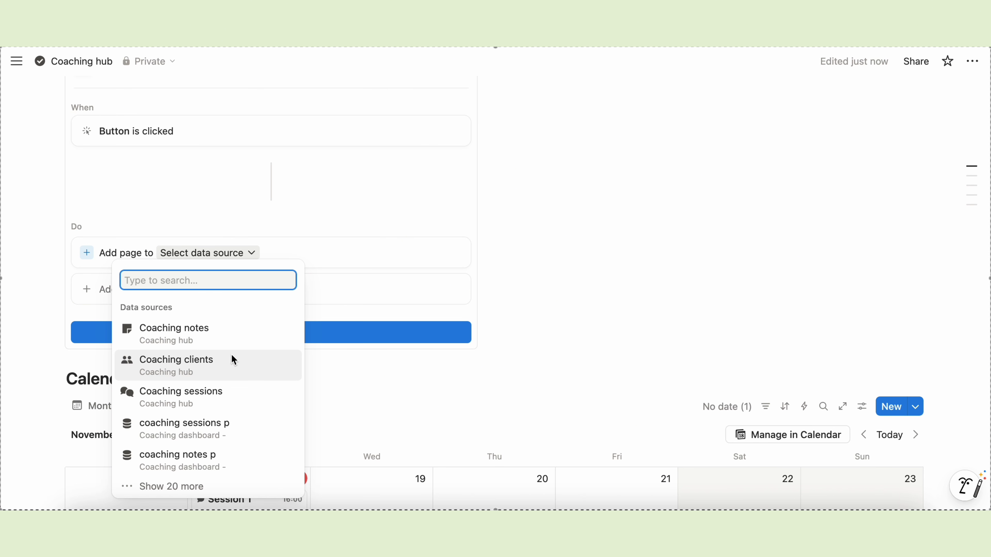
left_click(227, 366)
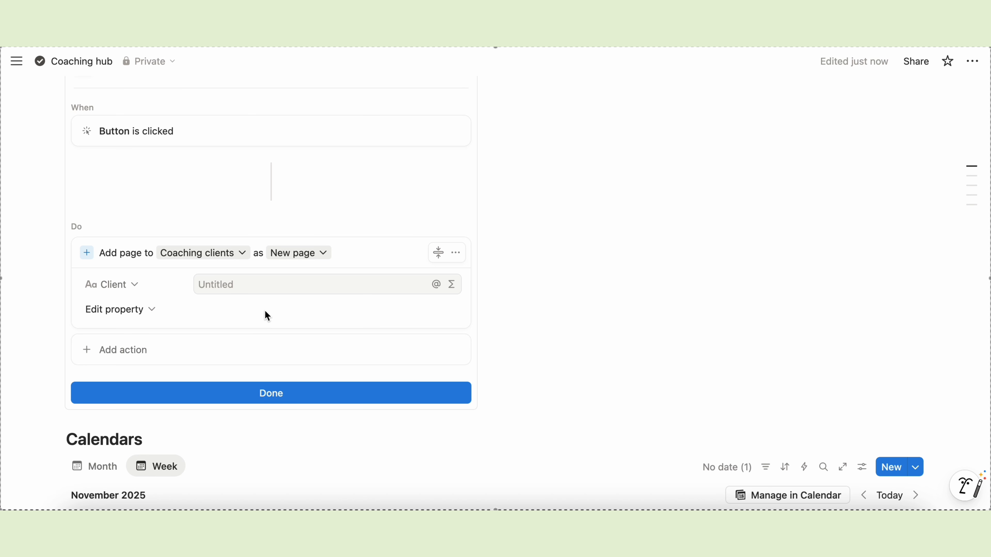
- Have the button also open the added page, then finish the New Client button
scroll(79, 295, "down", 1)
left_click(150, 330)
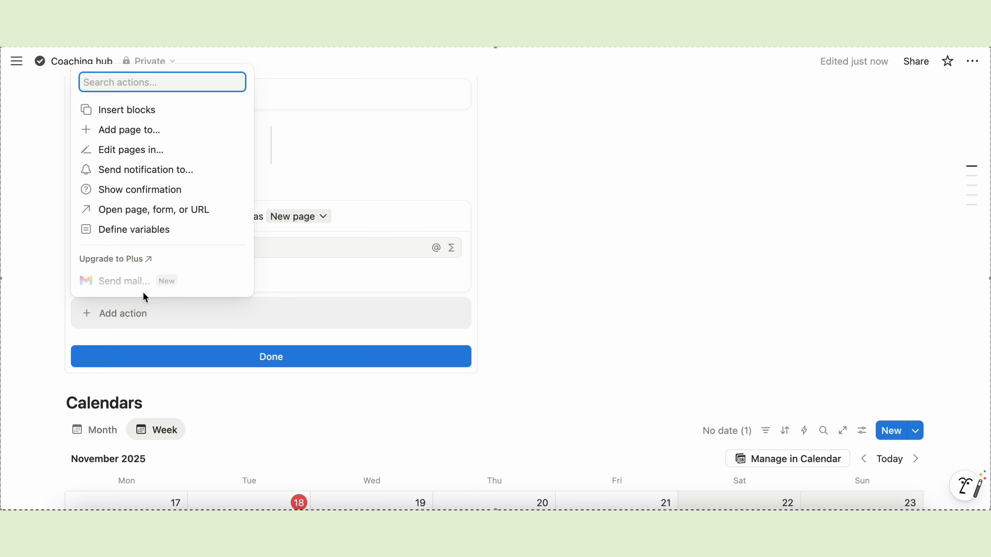
left_click(136, 209)
left_click(190, 313)
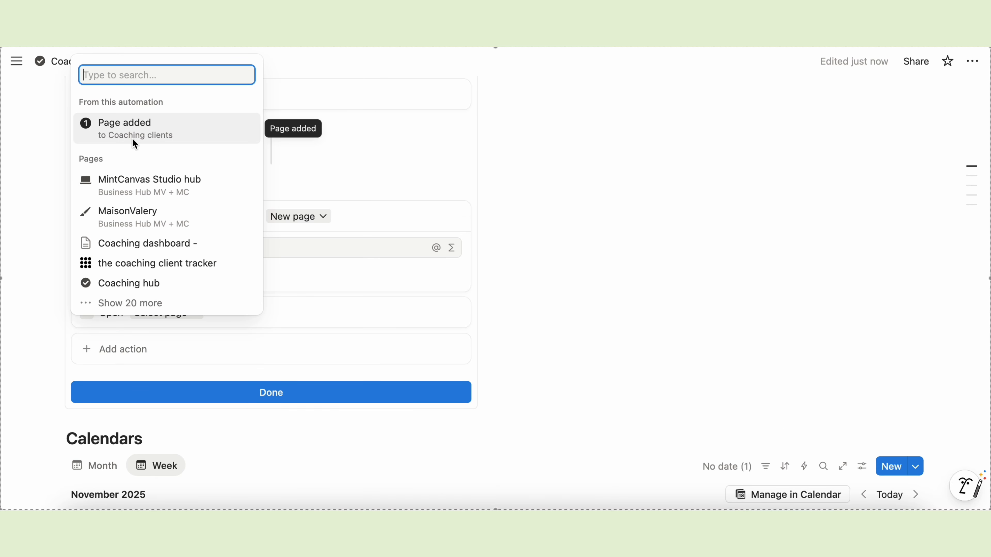
left_click(204, 123)
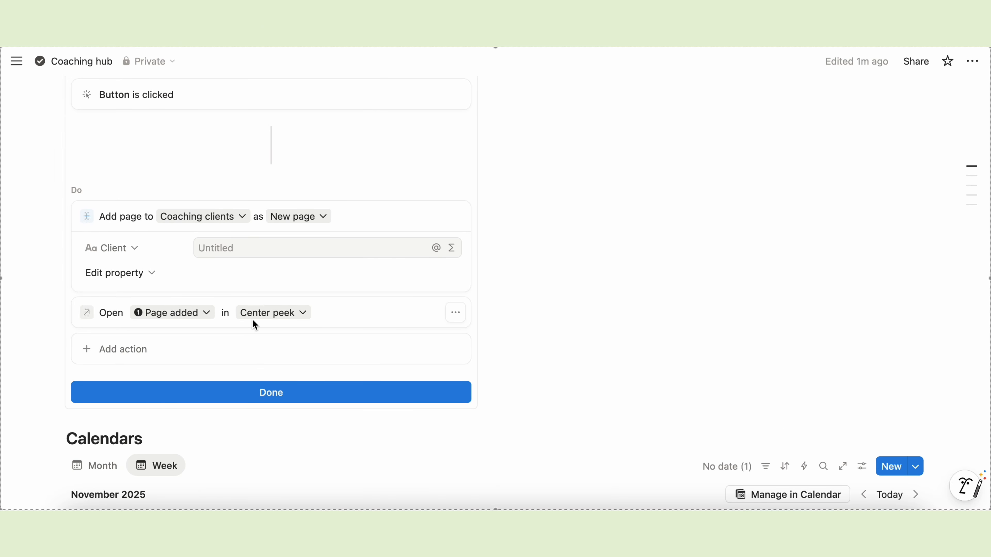
left_click(320, 395)
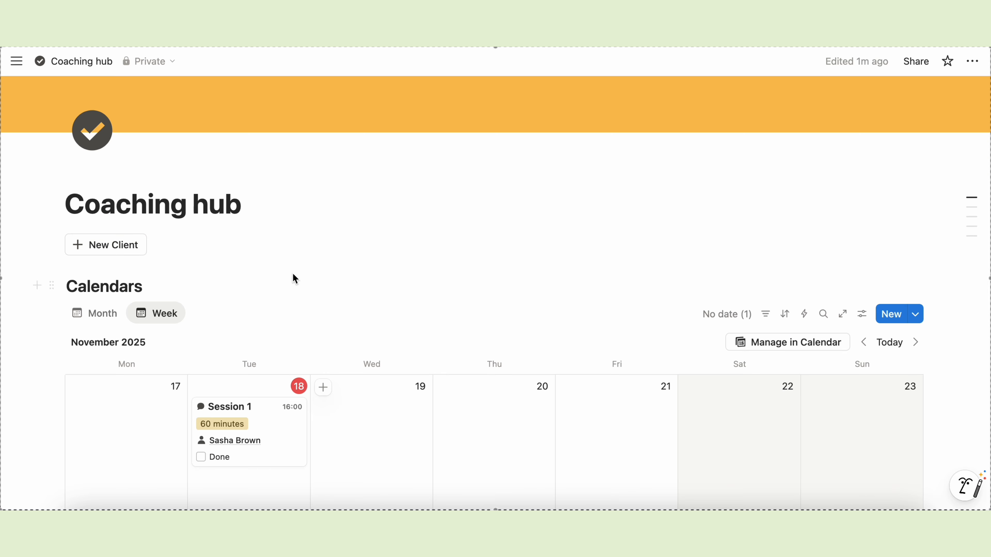
- Use New Client to create a test client with a name, Lead status, email and November 21, 2025 follow-up
scroll(293, 274, "down", 2)
left_click(129, 216)
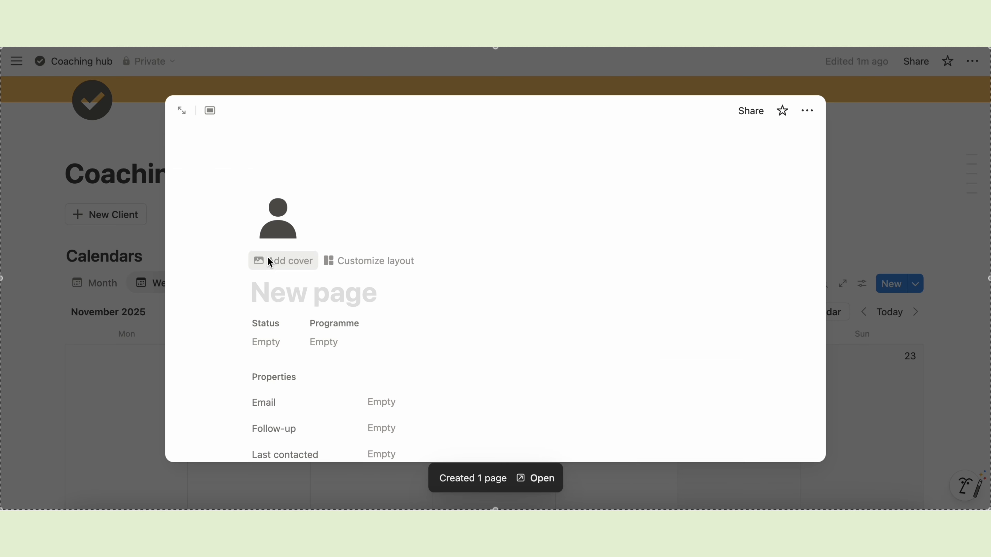
left_click(261, 348)
left_click(295, 387)
scroll(443, 383, "down", 5)
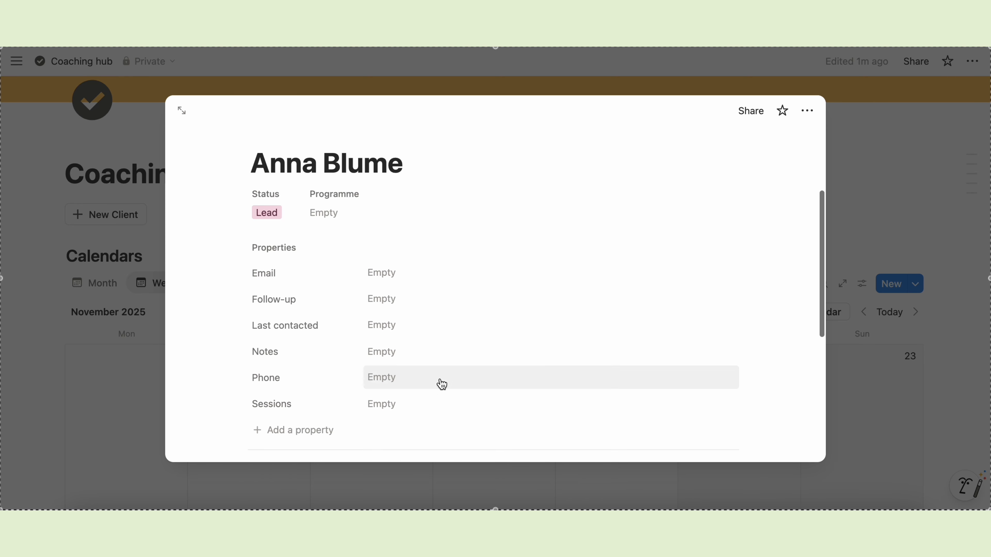
left_click(388, 247)
key("Return")
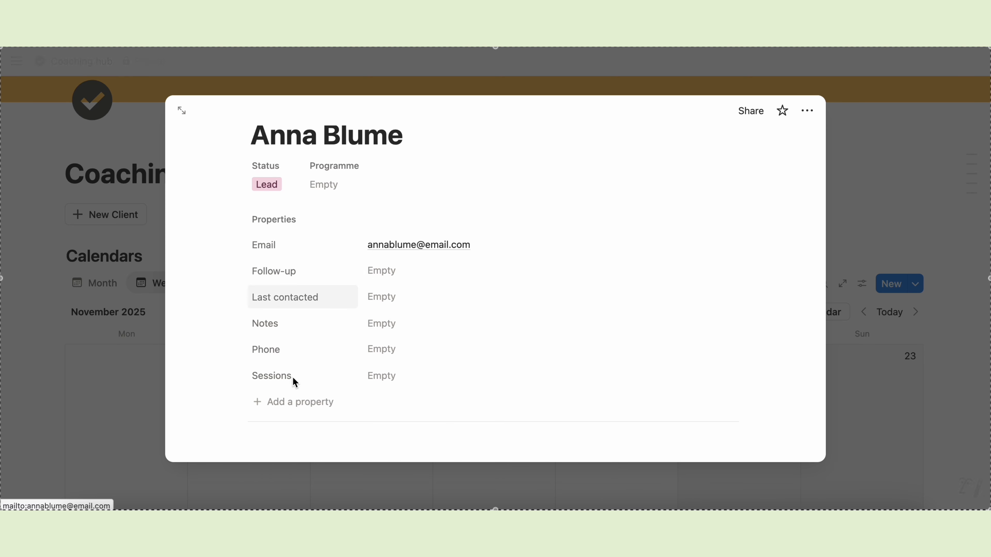
left_click(394, 276)
left_click(582, 256)
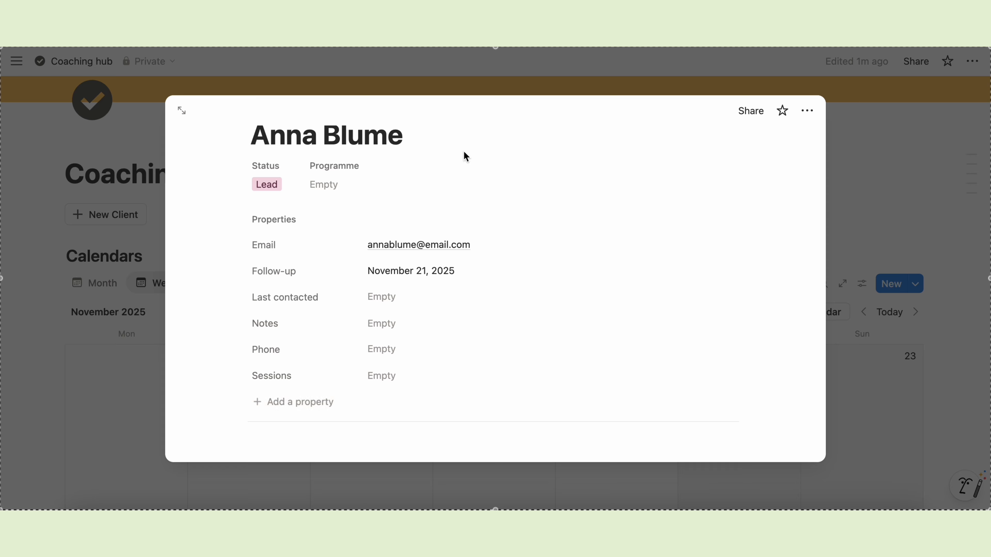
left_click(862, 214)
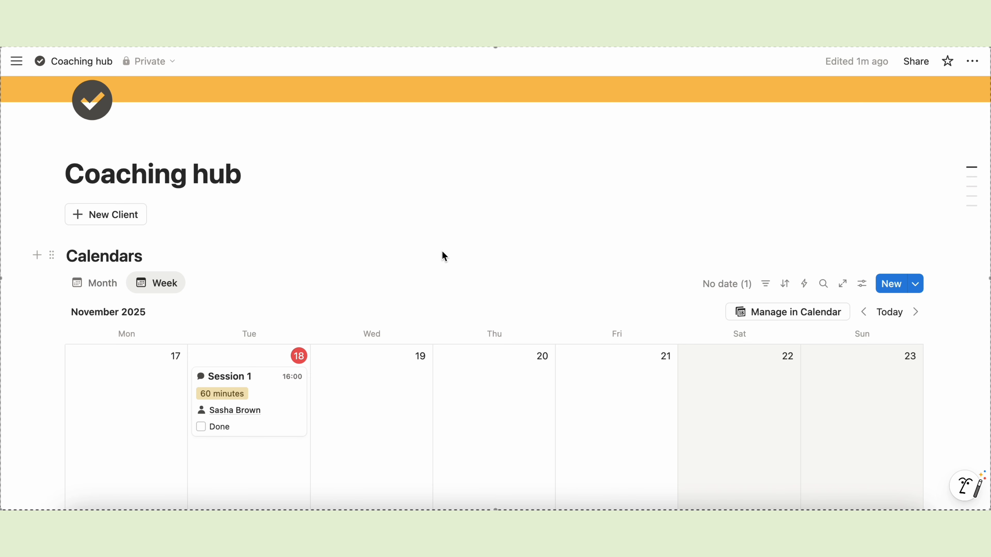
- Duplicate the New Client button
left_click(52, 215)
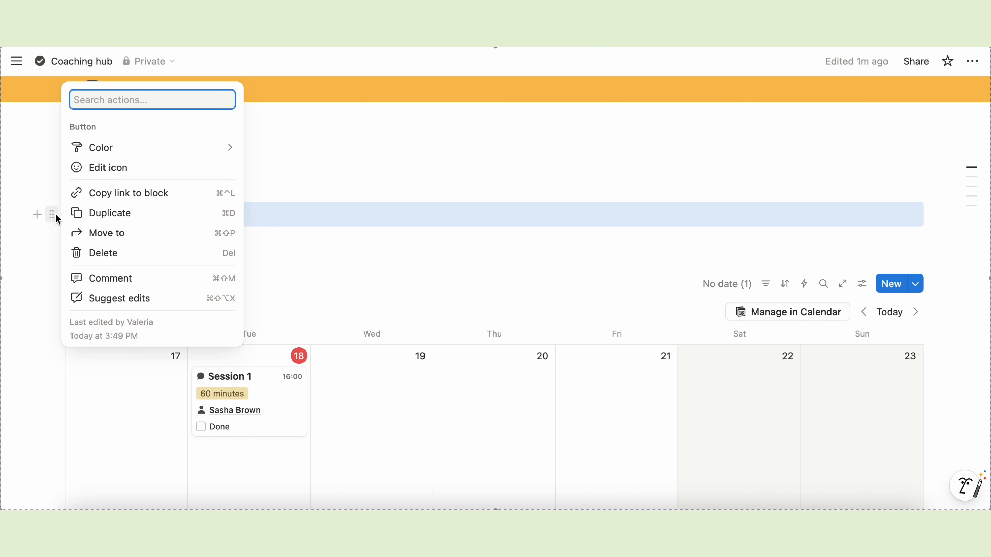
left_click(149, 212)
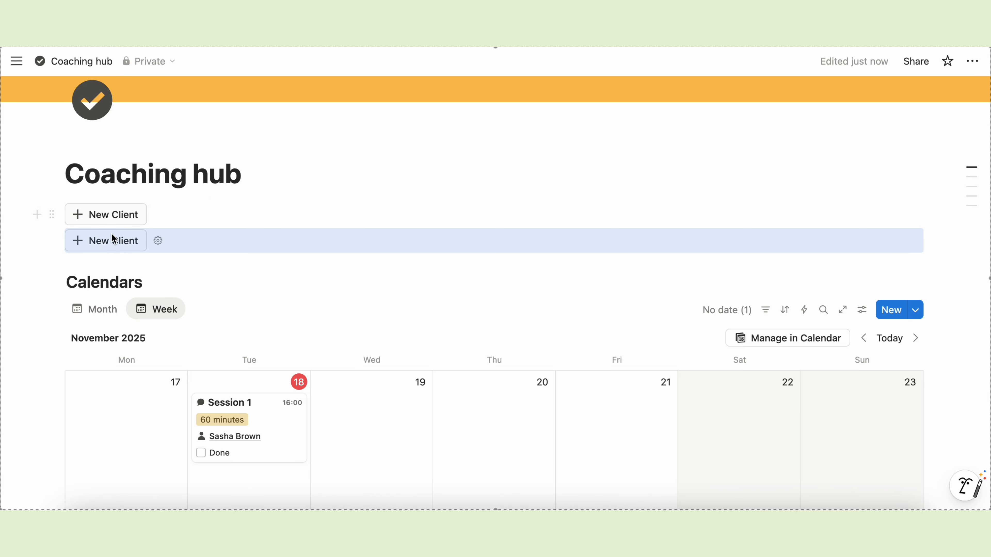
left_click(157, 241)
- Rename the copy to 'New Session' and make it add pages to Coaching sessions
scroll(152, 330, "down", 3)
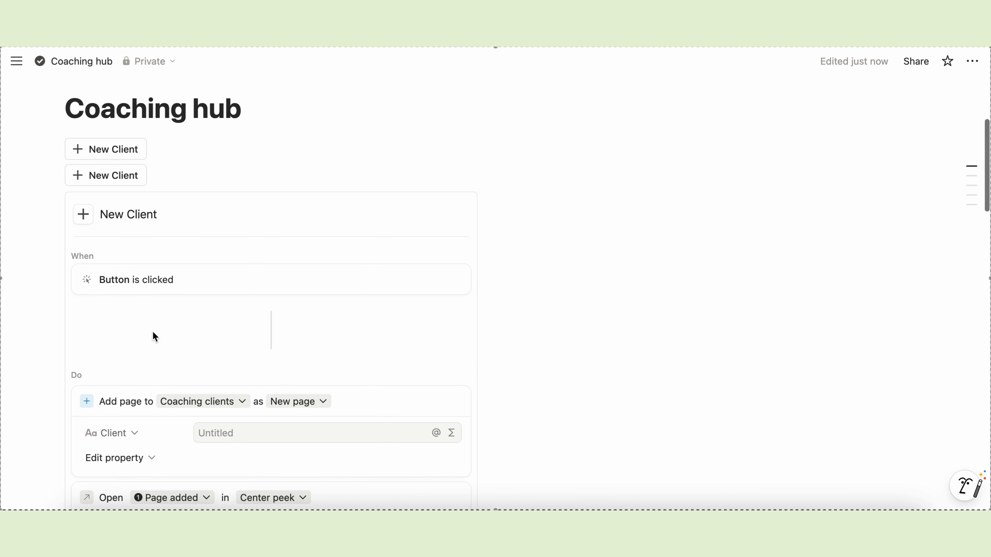
double_click(144, 183)
type("Sessio")
scroll(277, 284, "down", 3)
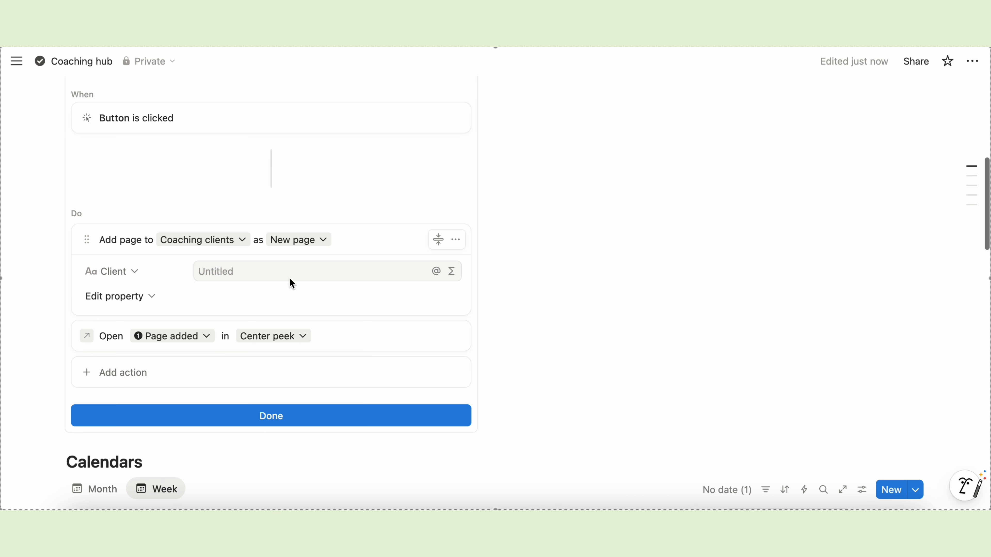
left_click(242, 239)
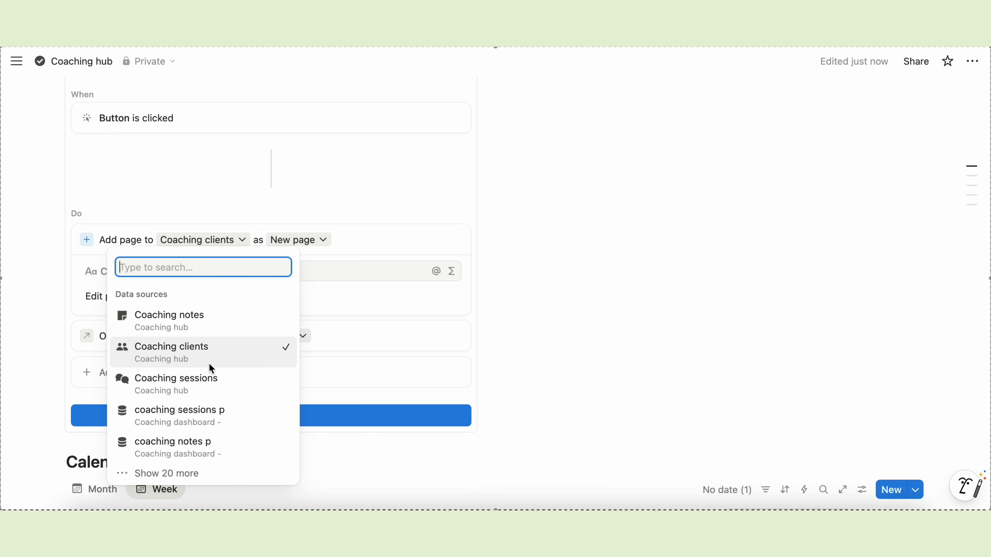
left_click(195, 385)
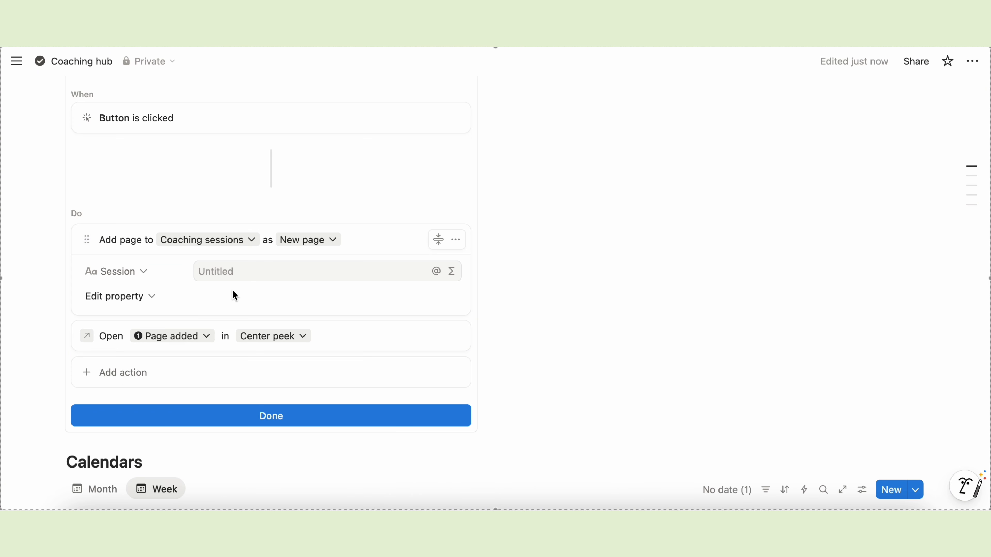
scroll(383, 301, "down", 2)
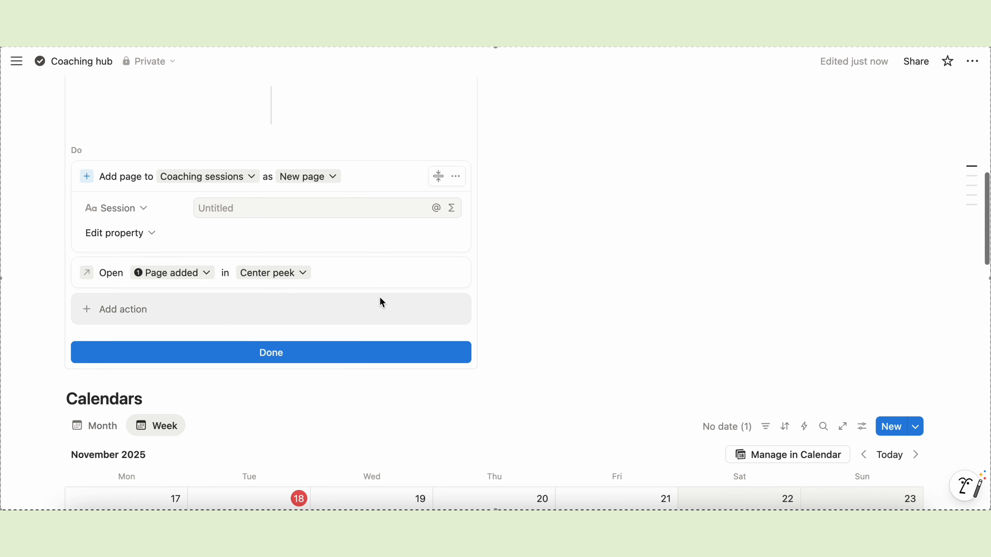
left_click(291, 355)
- Duplicate it as 'New Note', adding pages to Coaching notes
scroll(290, 355, "up", 5)
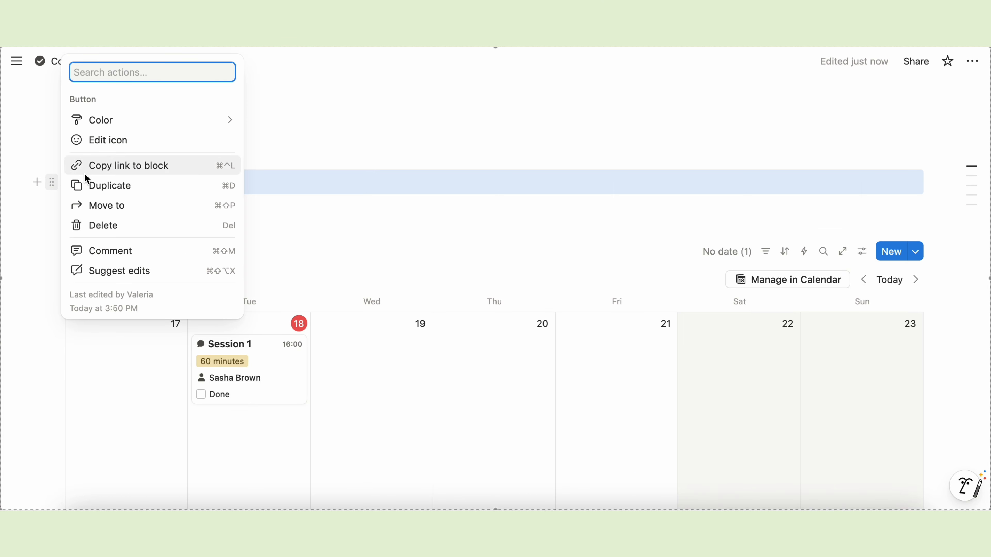
left_click(100, 186)
left_click(167, 208)
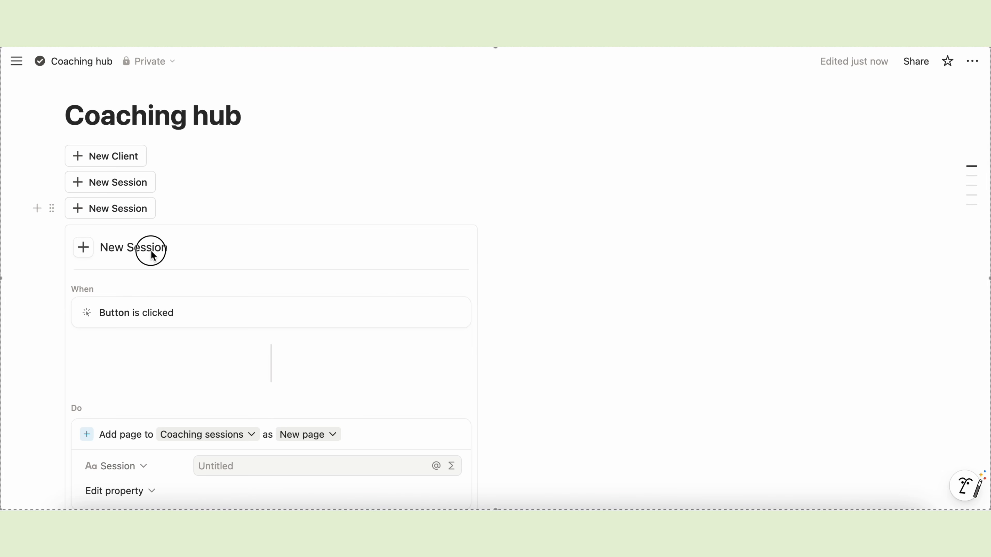
type("New Note")
scroll(214, 320, "down", 5)
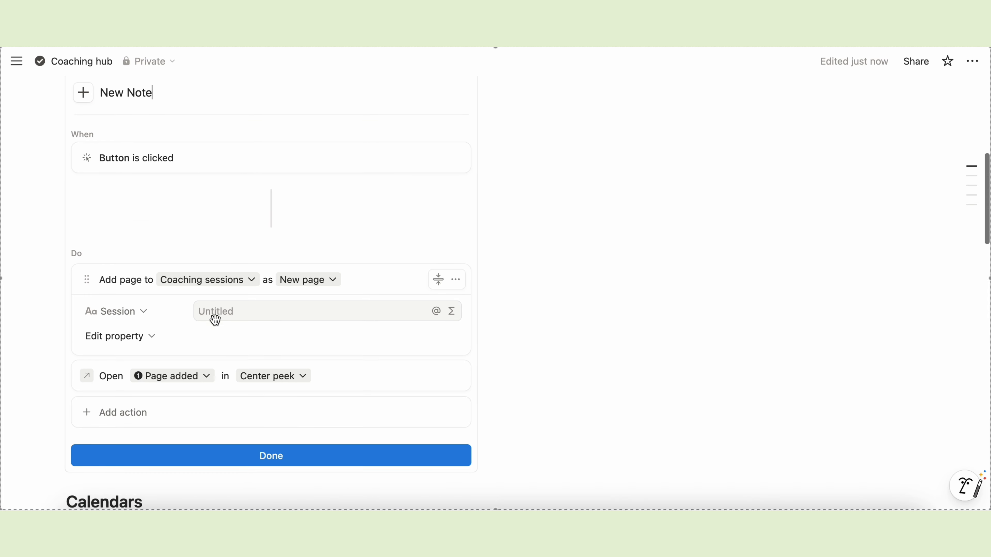
left_click(223, 278)
left_click(194, 328)
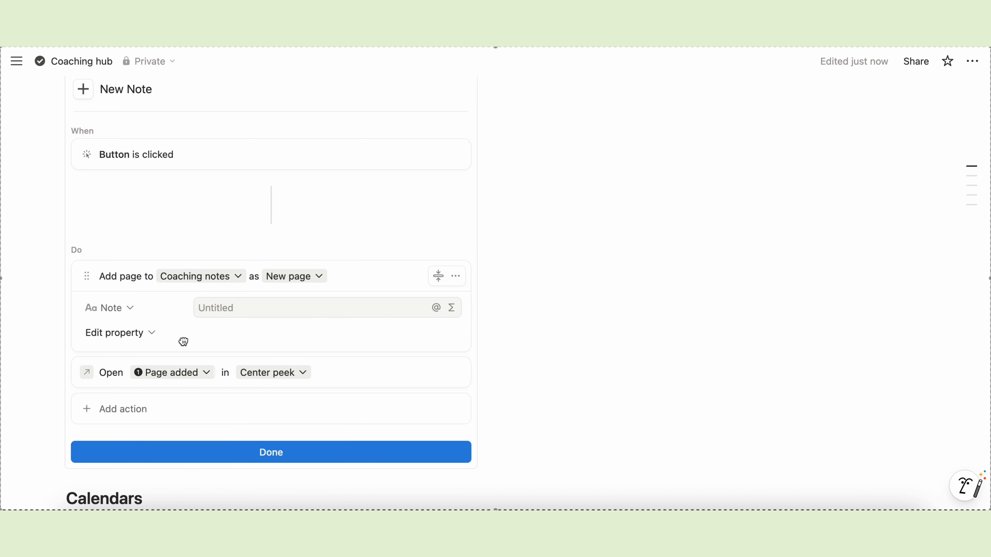
left_click(310, 447)
scroll(294, 390, "up", 5)
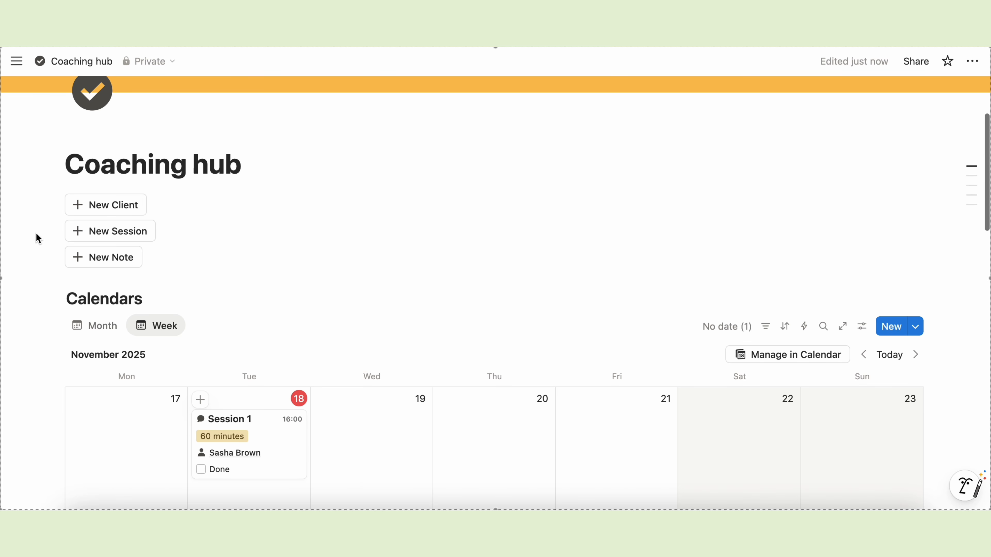
- Put New Session beside New Client, then New Note in a third column to the right
left_click_drag(769, 206, 920, 203)
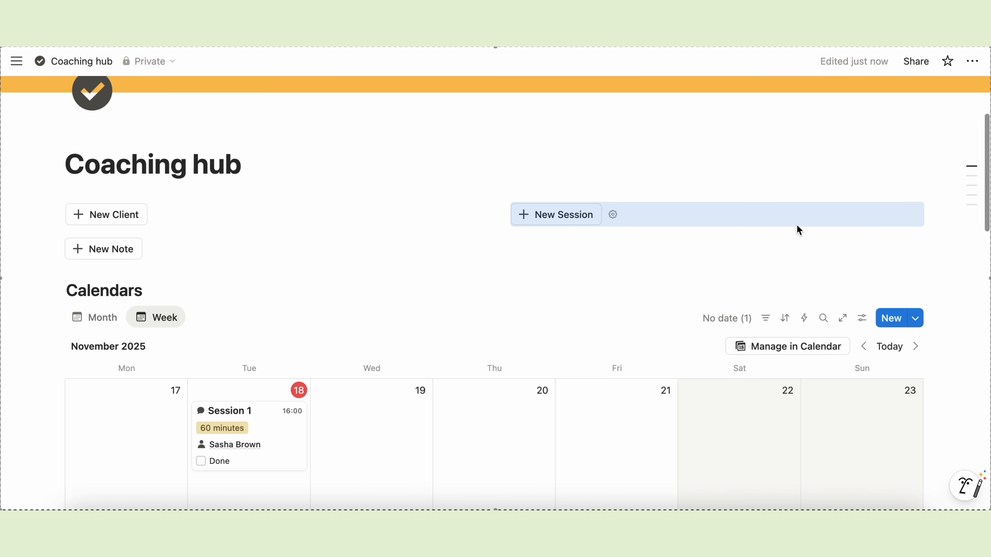
left_click_drag(51, 251, 922, 214)
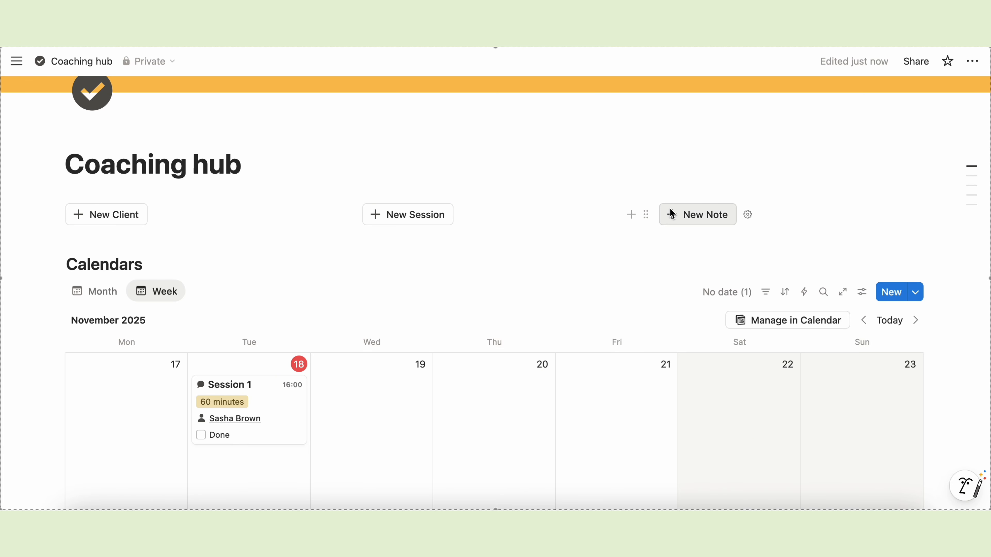
scroll(617, 263, "down", 5)
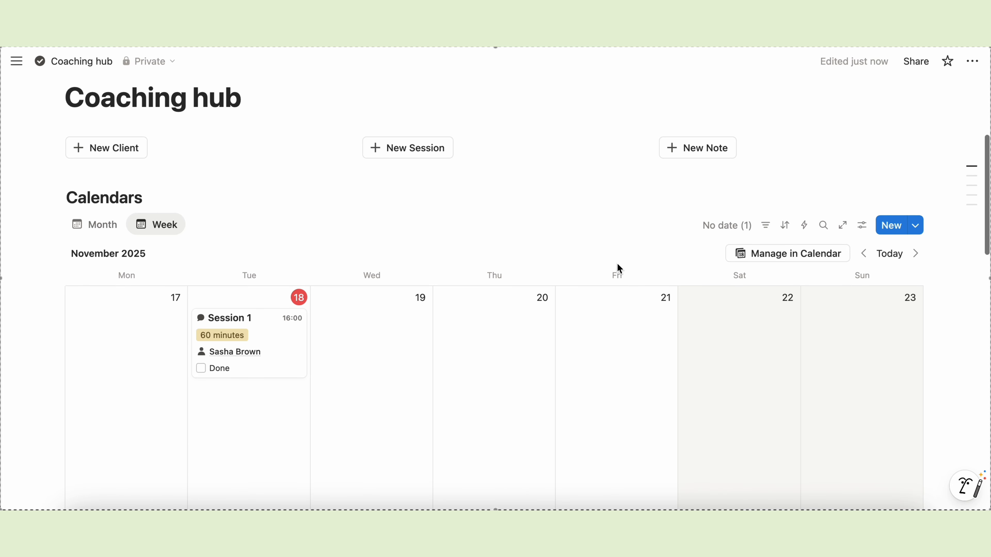
scroll(618, 264, "down", 15)
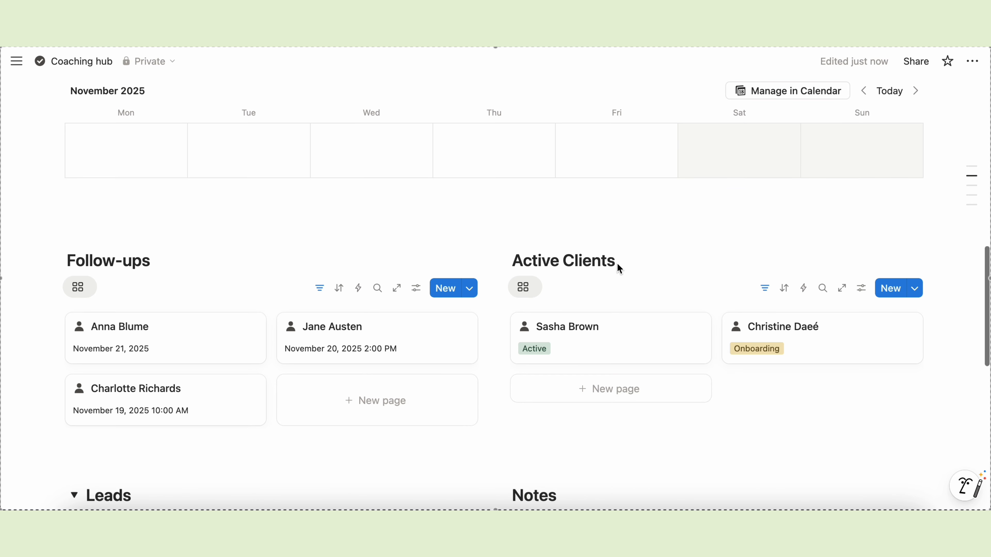
scroll(618, 268, "down", 2)
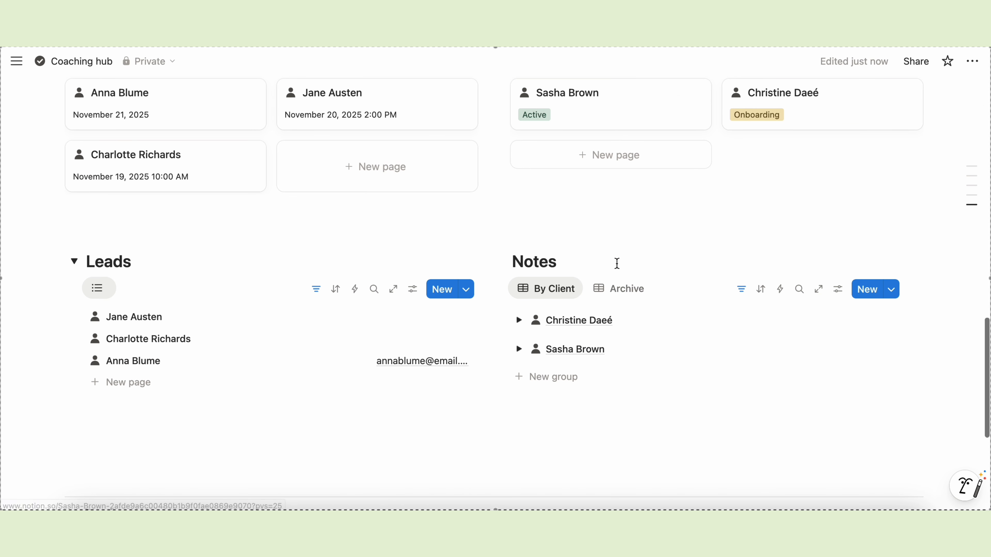
scroll(920, 279, "down", 5)
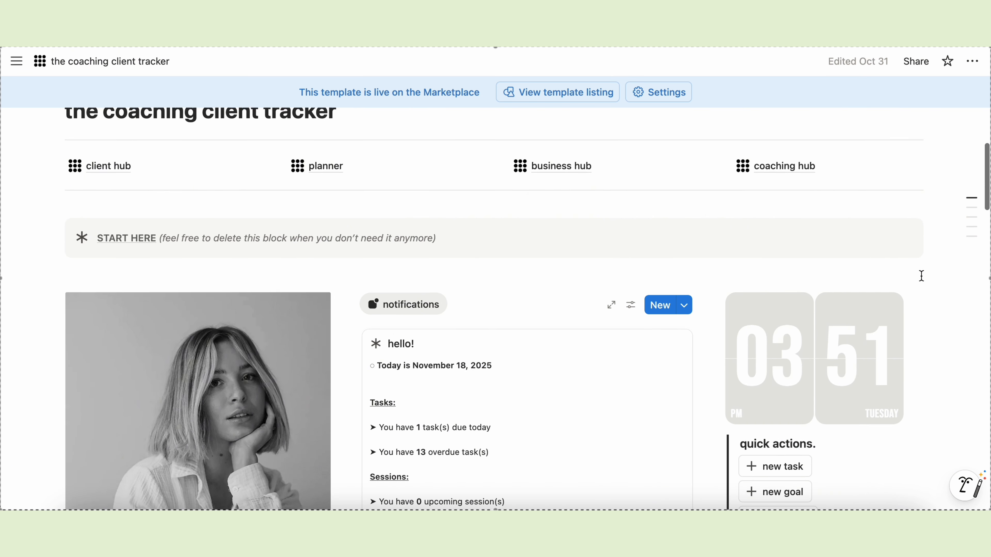
scroll(921, 276, "down", 20)
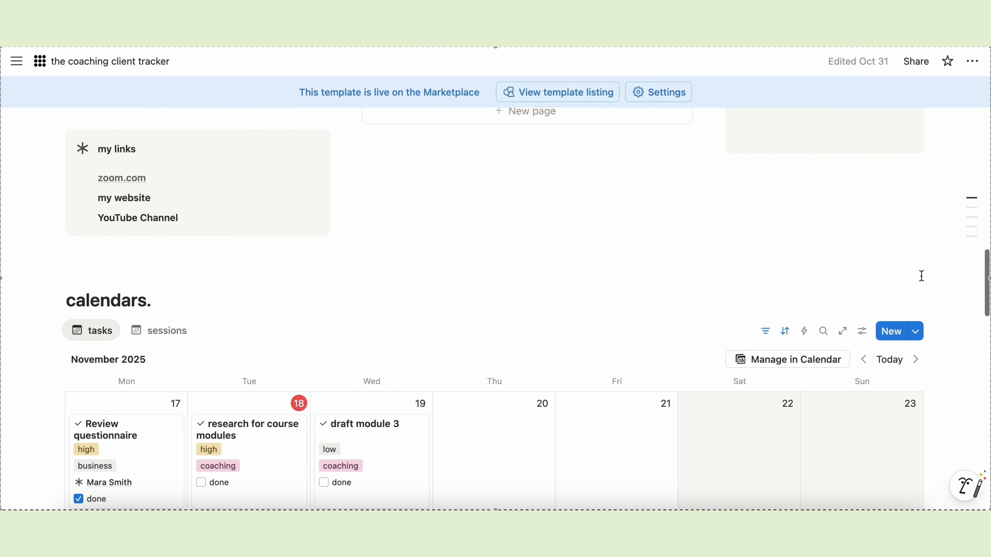
scroll(921, 275, "down", 8)
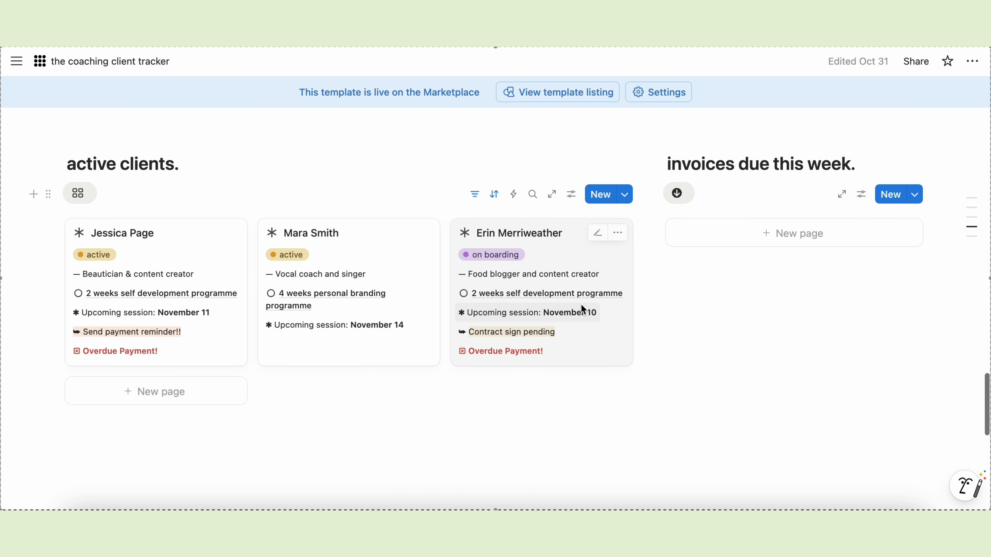
left_click(580, 306)
scroll(582, 407, "down", 20)
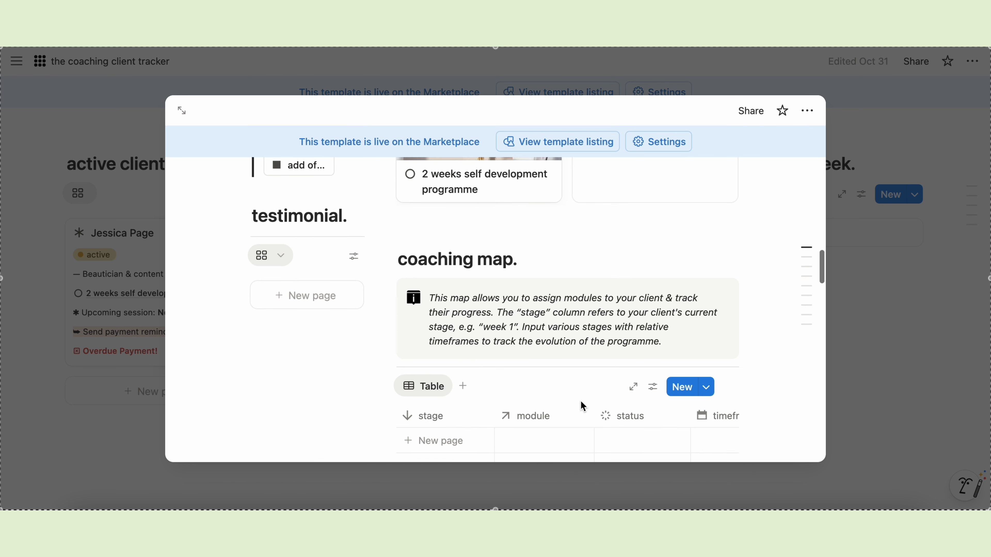
left_click(869, 372)
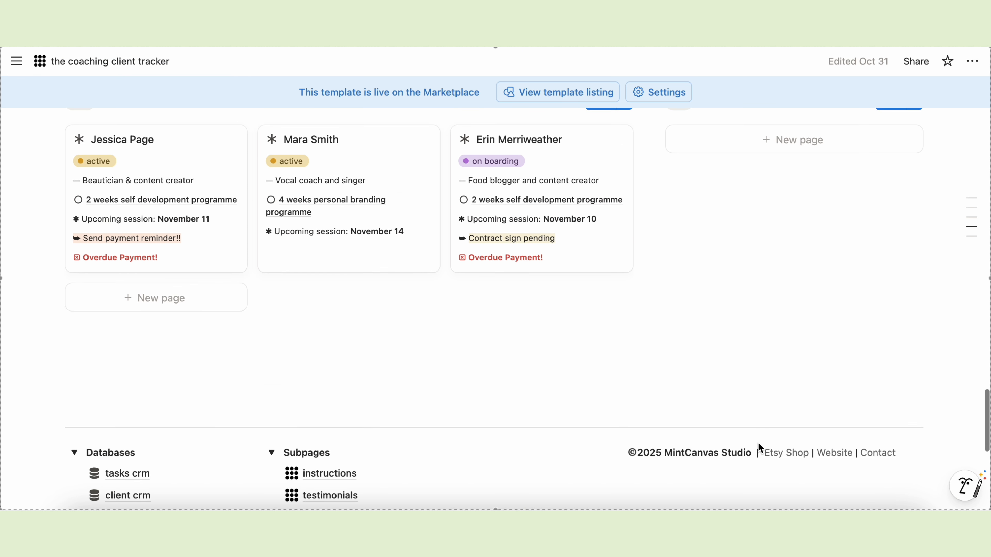
scroll(758, 442, "up", 10)
scroll(757, 442, "up", 15)
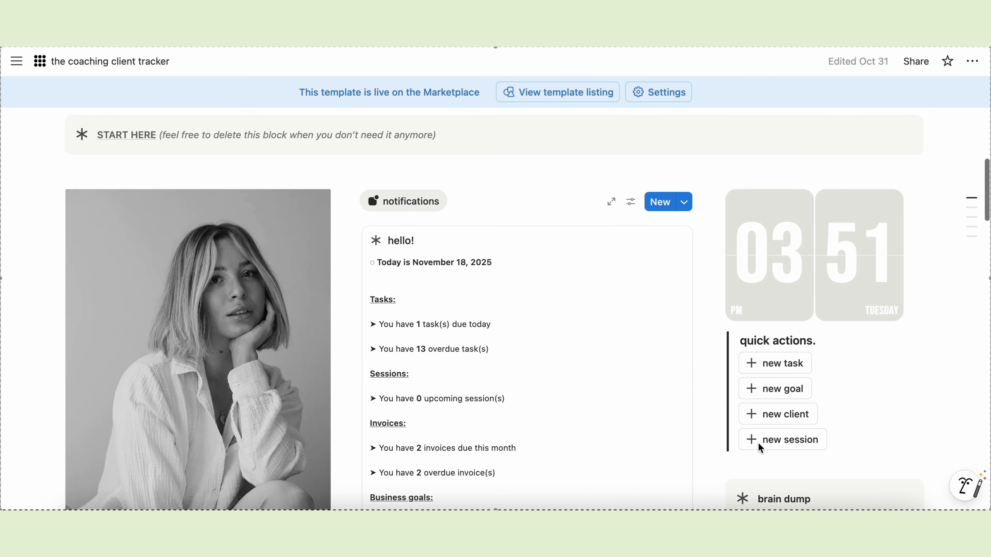
left_click(550, 265)
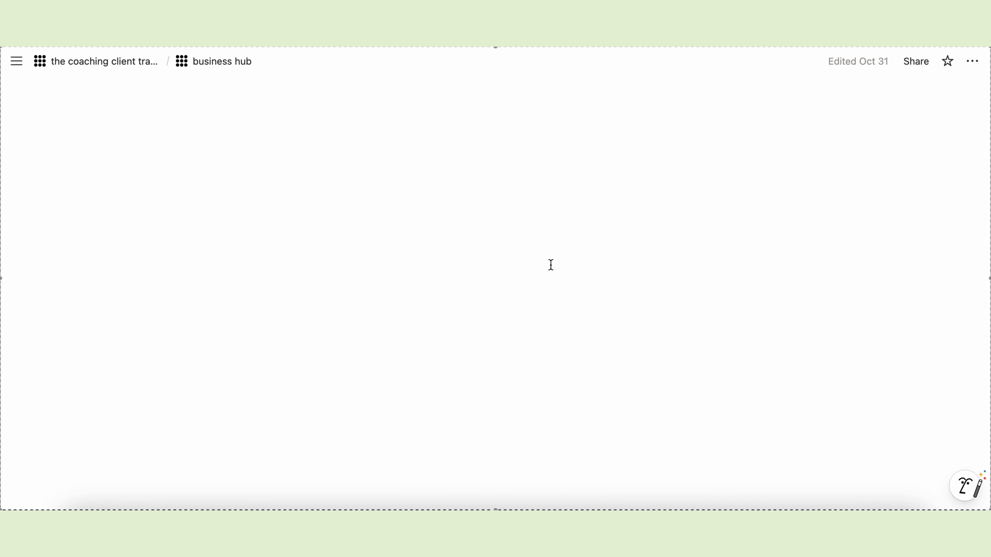
scroll(507, 395, "down", 10)
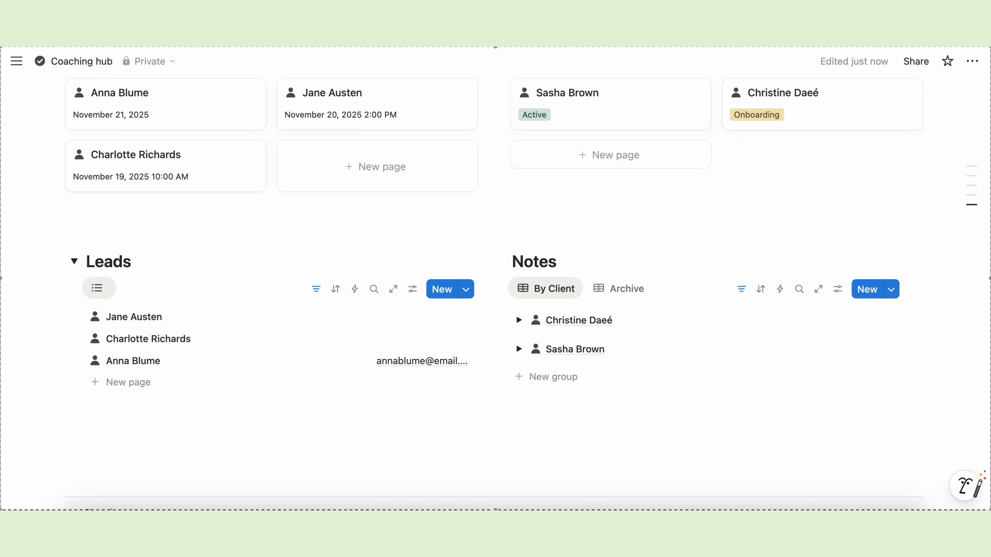
scroll(687, 223, "up", 15)
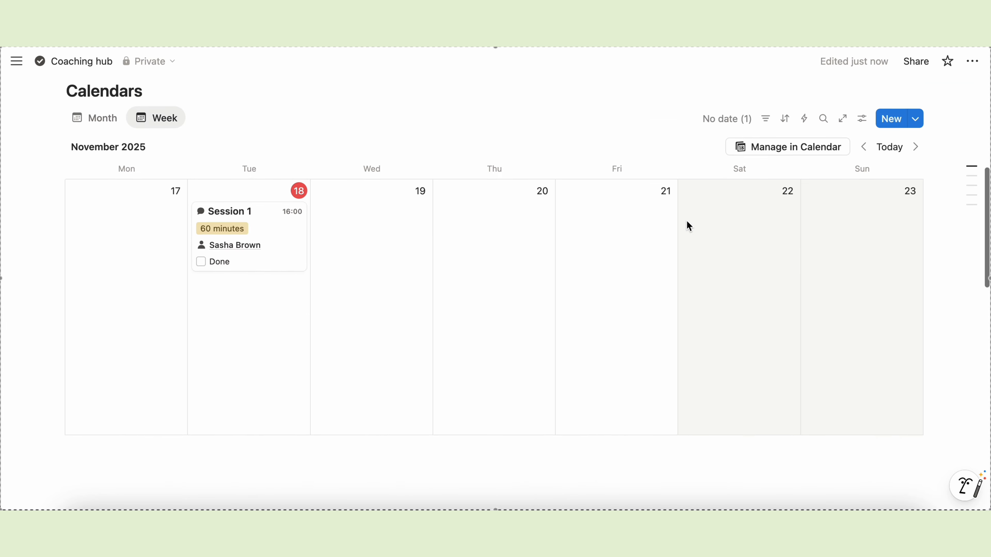
- Create 'Session 2' on Wednesday, November 19 with a 2-hour duration
scroll(686, 222, "down", 5)
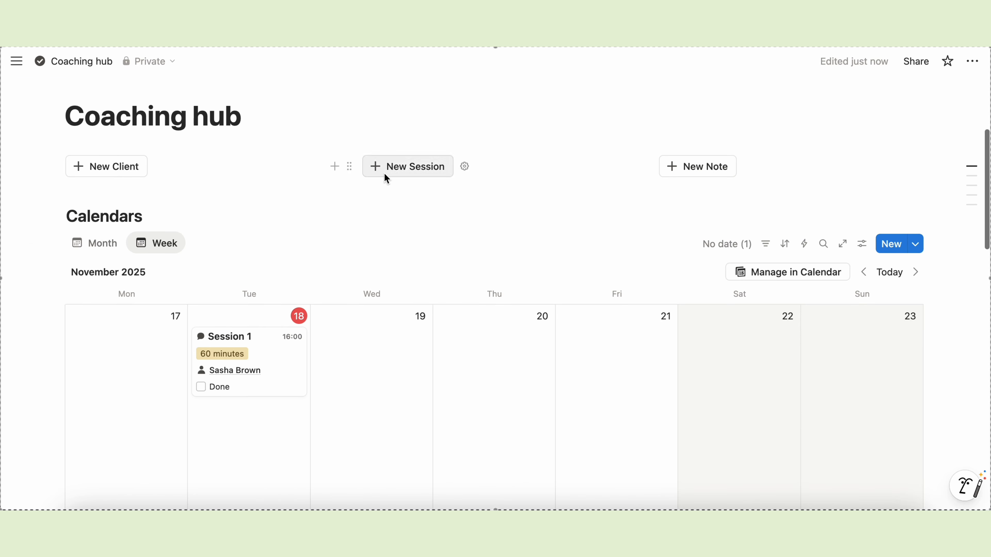
left_click(327, 316)
type("Sess")
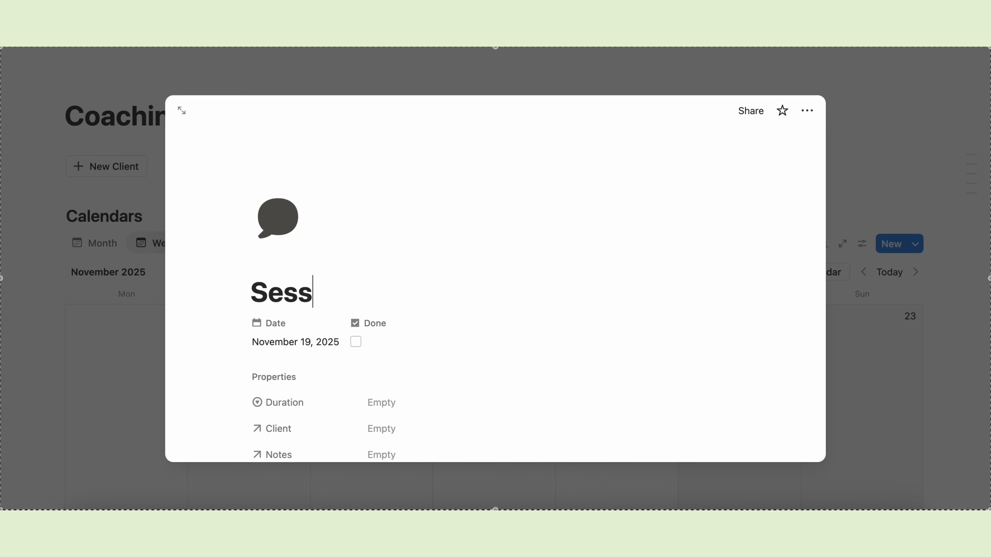
type("ion 2")
scroll(362, 173, "down", 5)
left_click(381, 232)
left_click(408, 279)
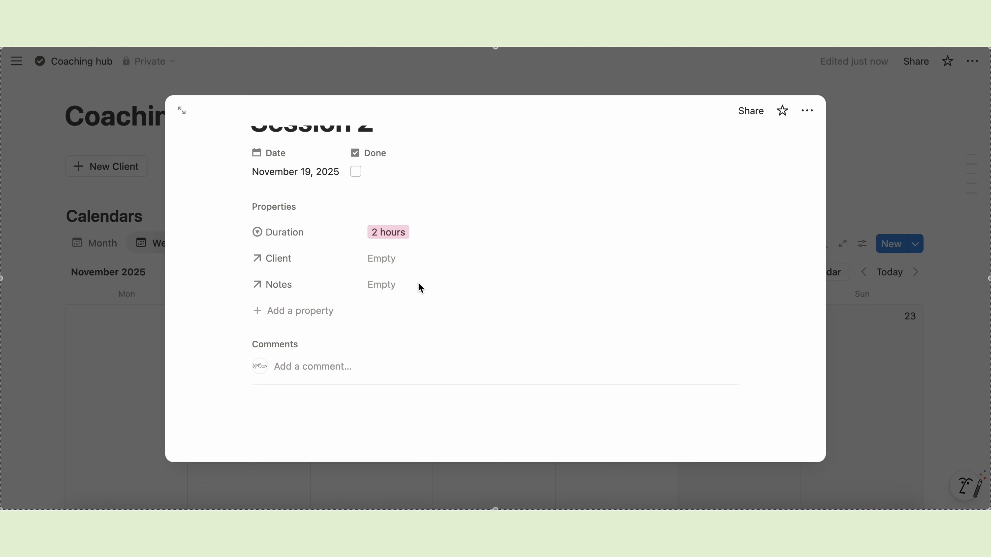
- Link the session to the Active client, showing client Status in the picker, then close it
left_click(394, 267)
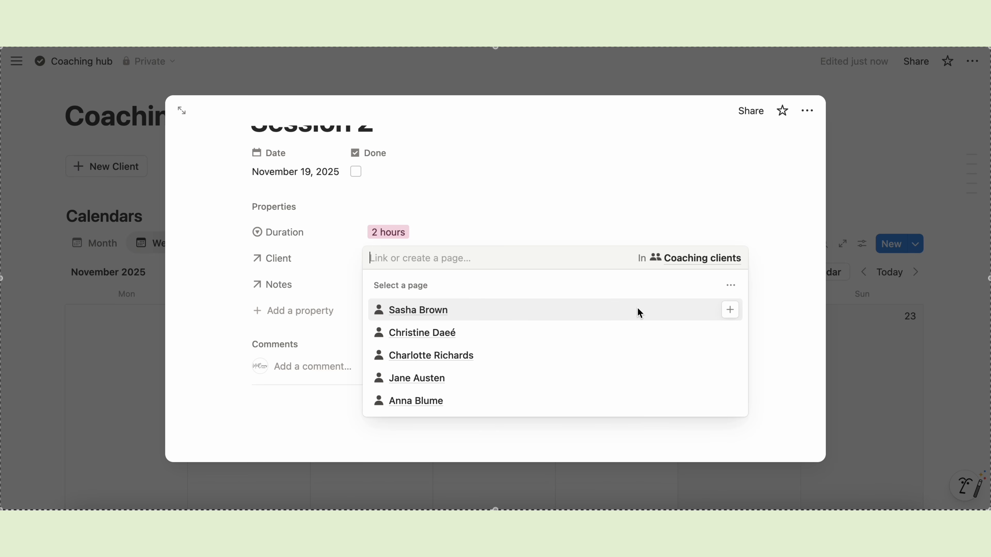
left_click(729, 286)
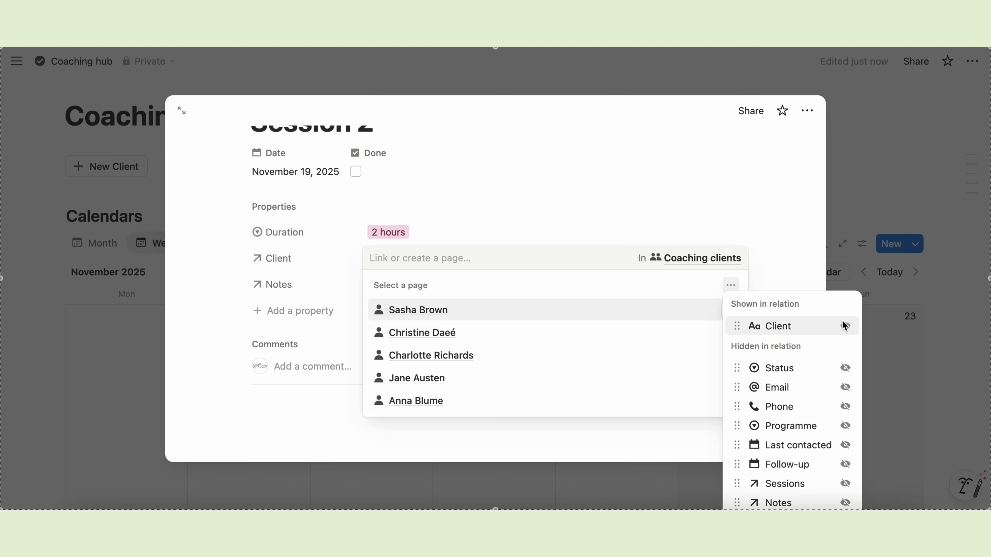
left_click(845, 368)
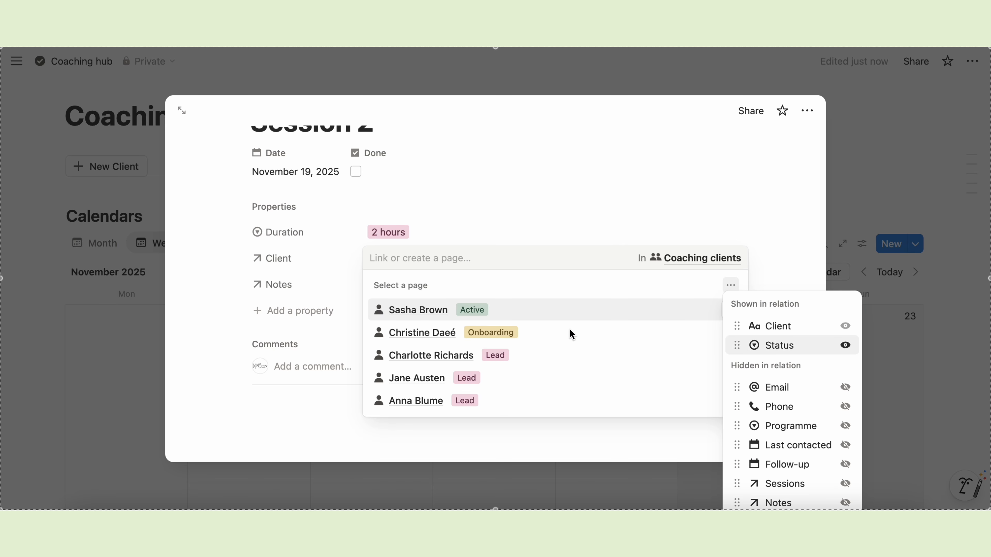
left_click(505, 313)
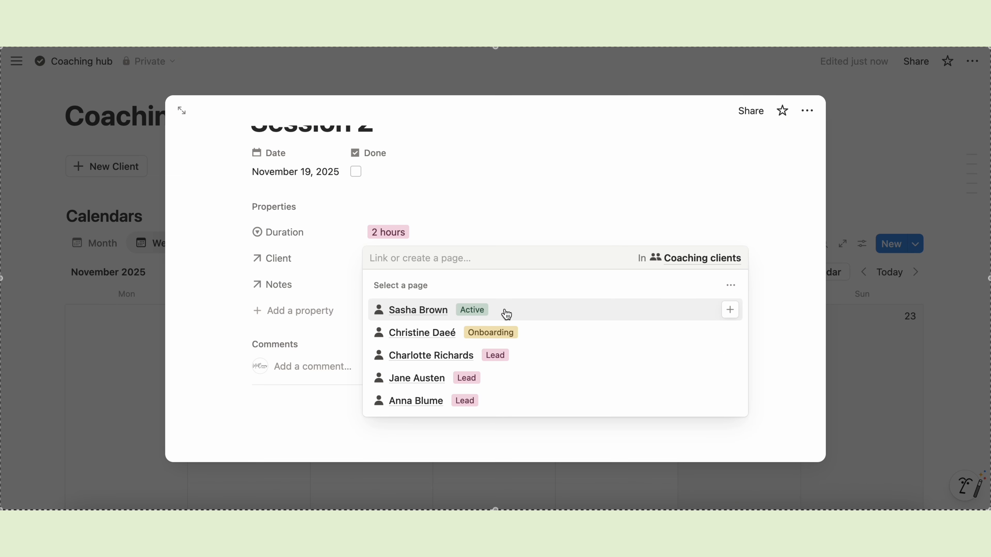
left_click(728, 310)
left_click(772, 261)
left_click(865, 197)
scroll(515, 449, "down", 2)
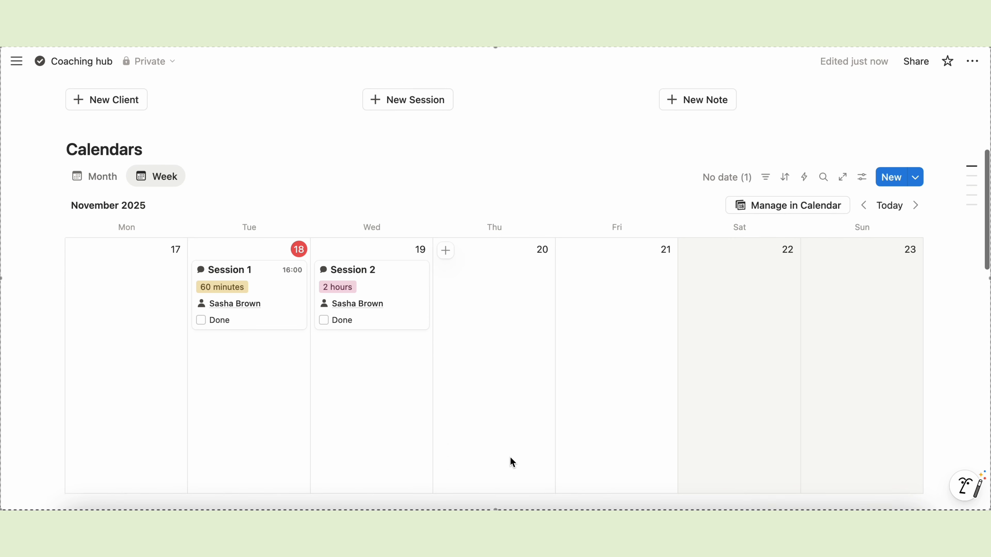
scroll(510, 457, "down", 2)
scroll(510, 457, "down", 5)
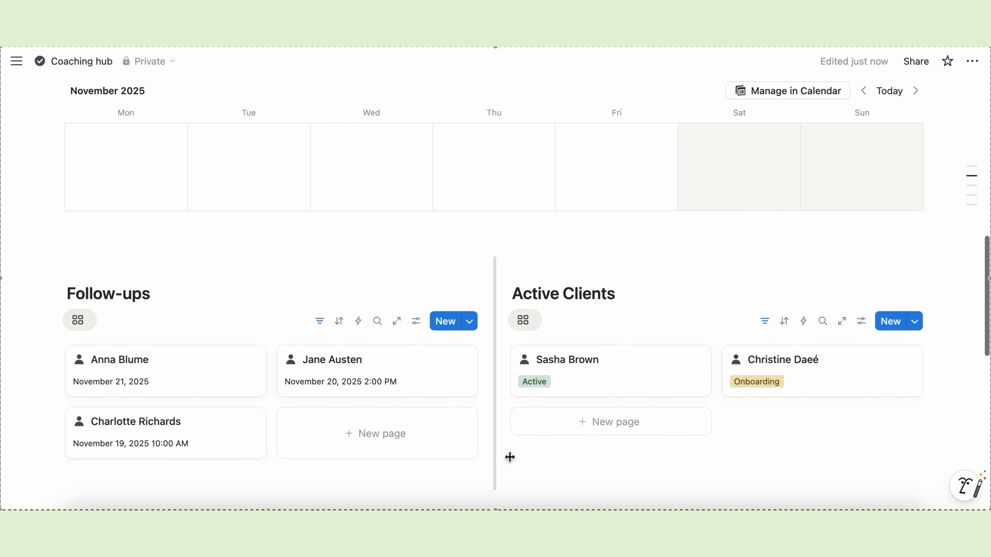
scroll(510, 457, "down", 10)
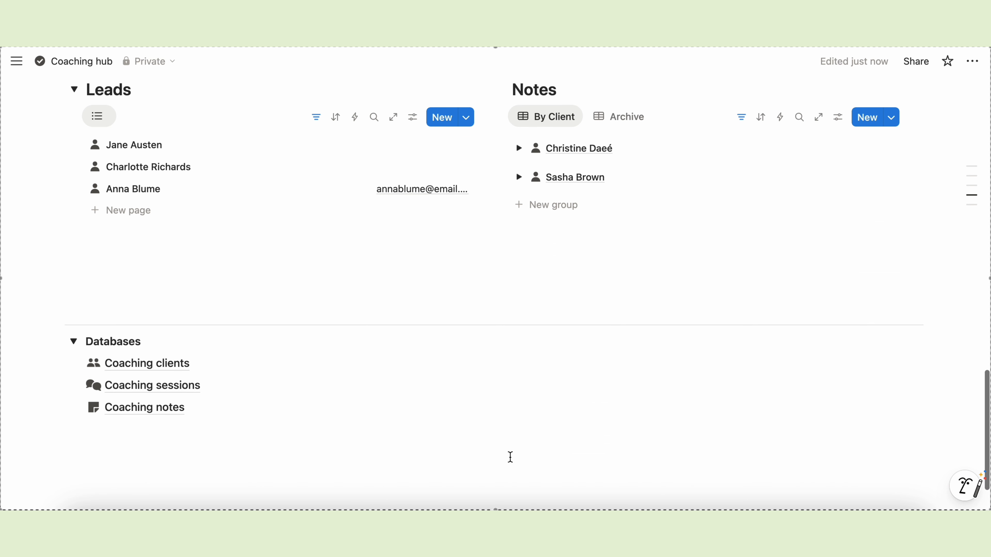
scroll(510, 457, "up", 6)
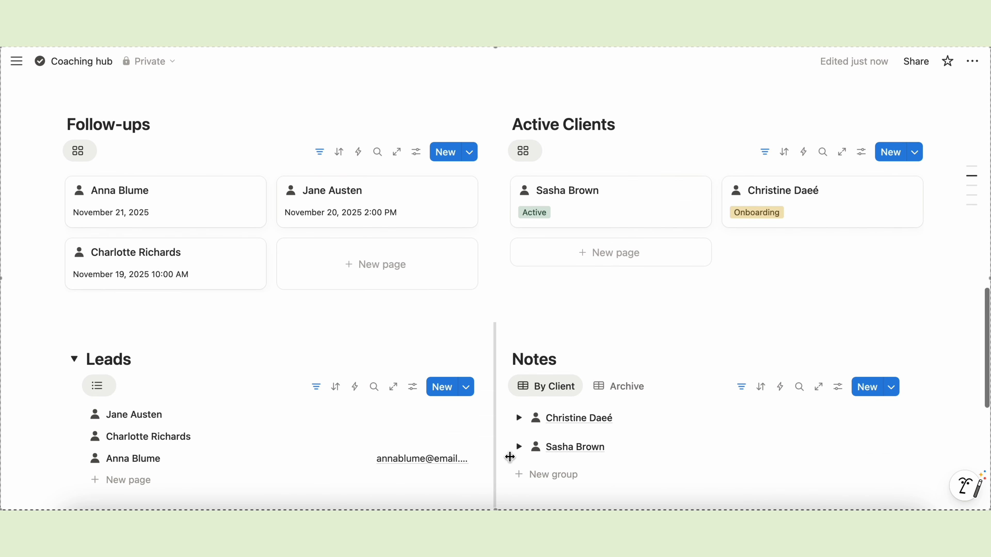
scroll(510, 457, "up", 7)
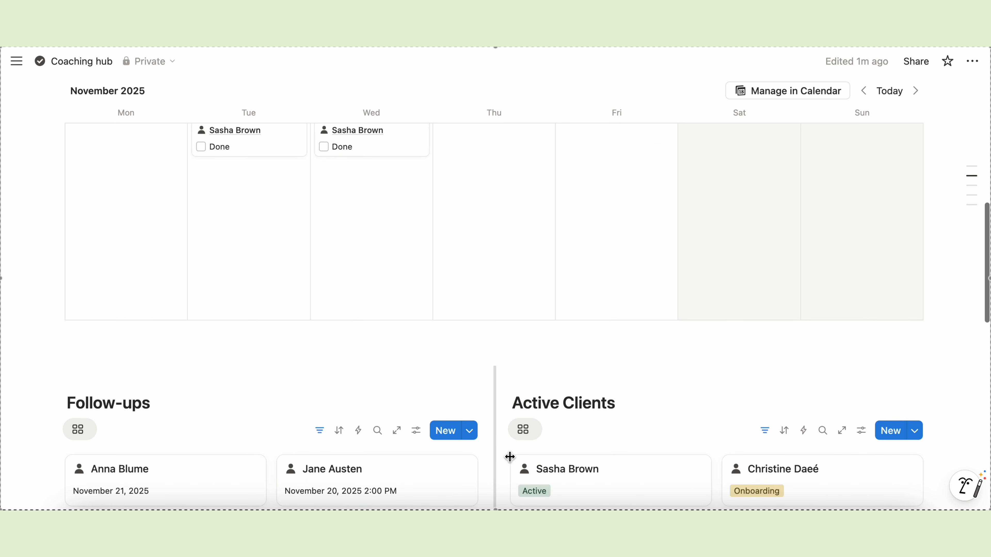
scroll(510, 457, "up", 6)
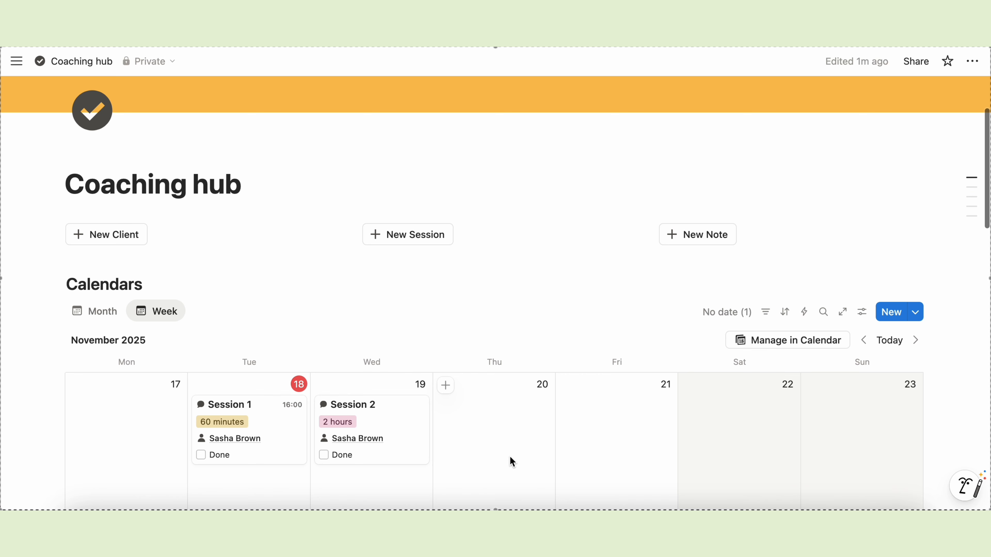